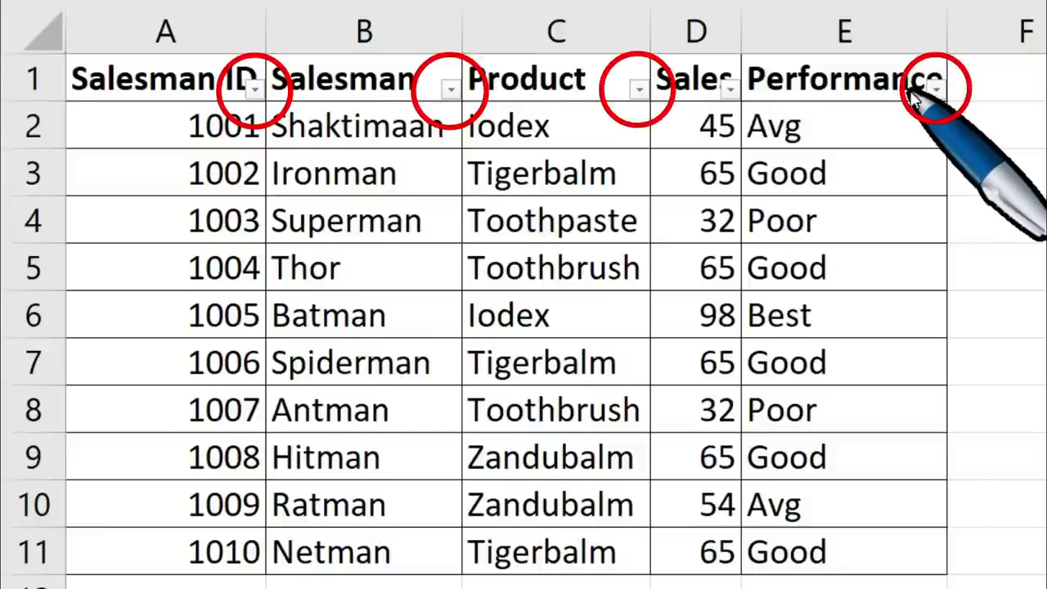
From A1, check the Salesman filter dropdown, then remove header filters with Ctrl+Shift+L
{"action": "key", "text": "ctrl+Home"}
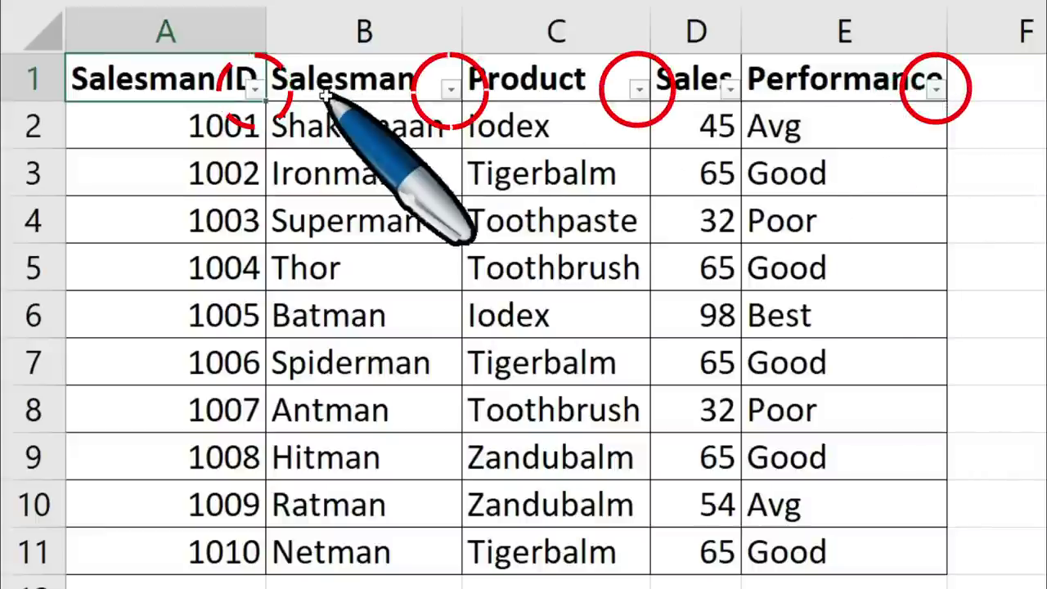
{"action": "left_click", "coordinate": [423, 84]}
{"action": "left_click", "coordinate": [451, 87]}
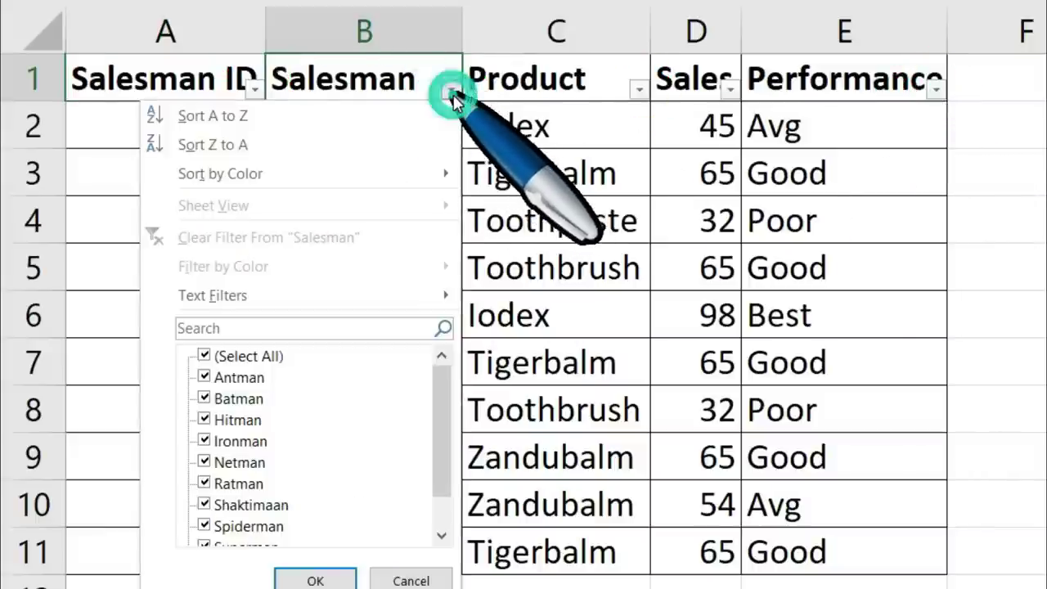
{"action": "left_click", "coordinate": [451, 88]}
{"action": "left_click", "coordinate": [447, 86]}
{"action": "left_click", "coordinate": [428, 87]}
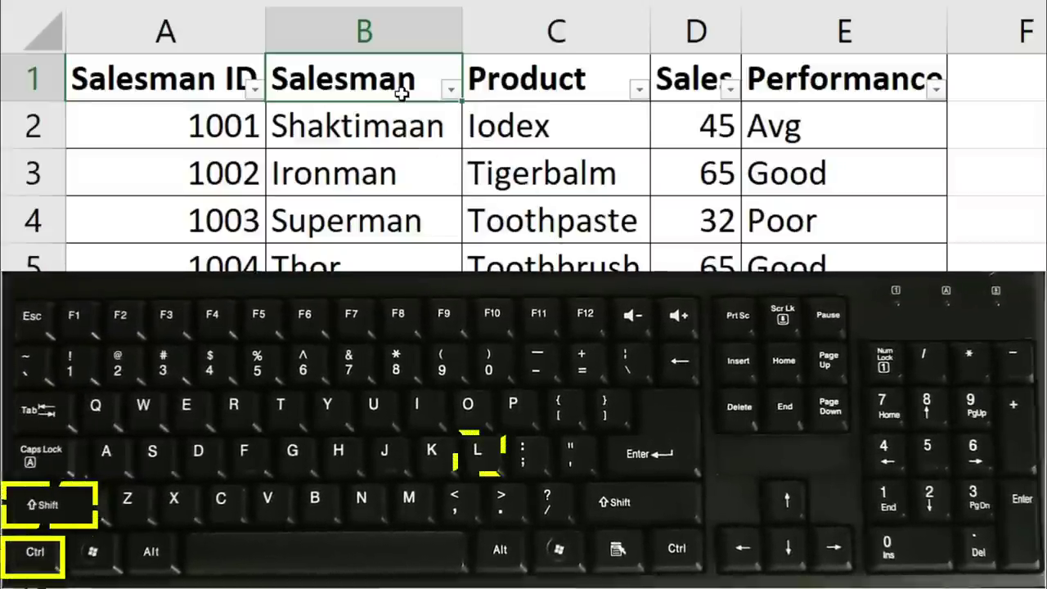
{"action": "key", "text": "ctrl+shift+l"}
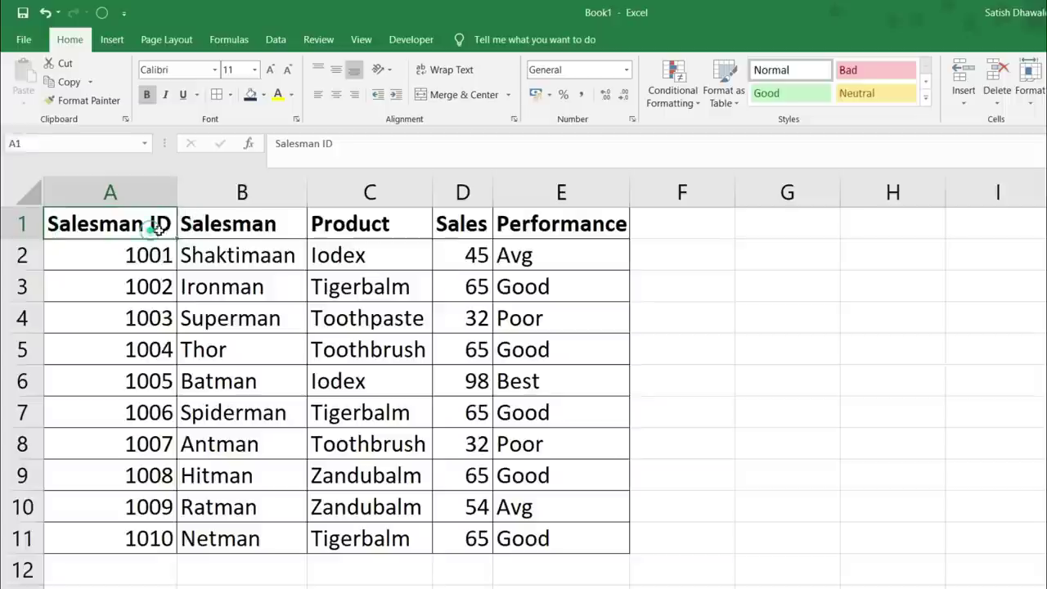
Convert A1:E11 into a table with 'My table has headers' checked
{"action": "mouse_move", "coordinate": [152, 226]}
{"action": "left_mouse_down"}
{"action": "mouse_move", "coordinate": [467, 398]}
{"action": "mouse_move", "coordinate": [549, 534]}
{"action": "left_mouse_up"}
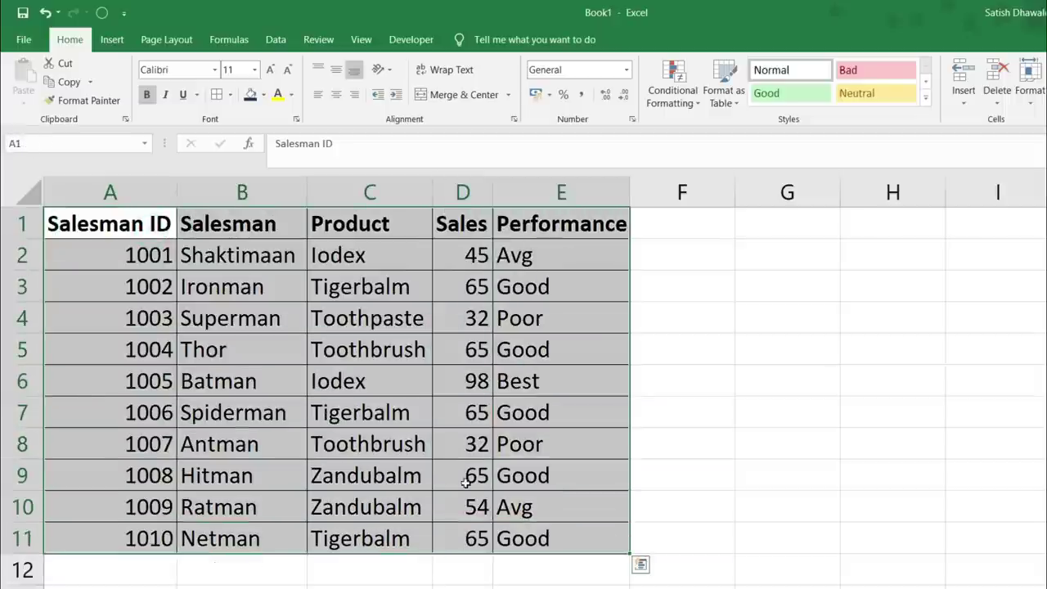
{"action": "key", "text": "ctrl+t"}
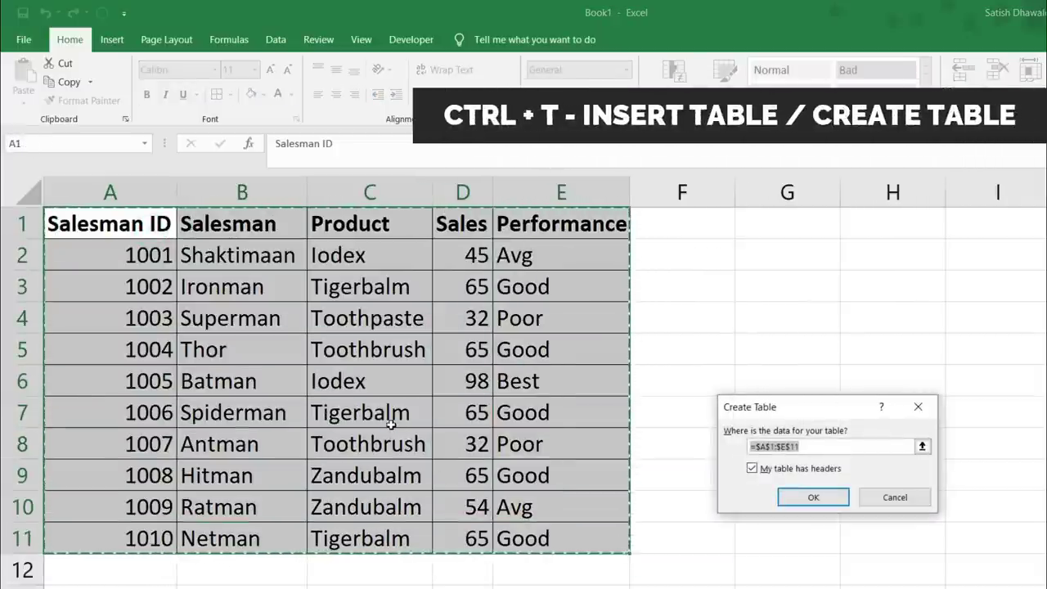
{"action": "left_click_drag", "start_coordinate": [800, 407], "coordinate": [752, 363]}
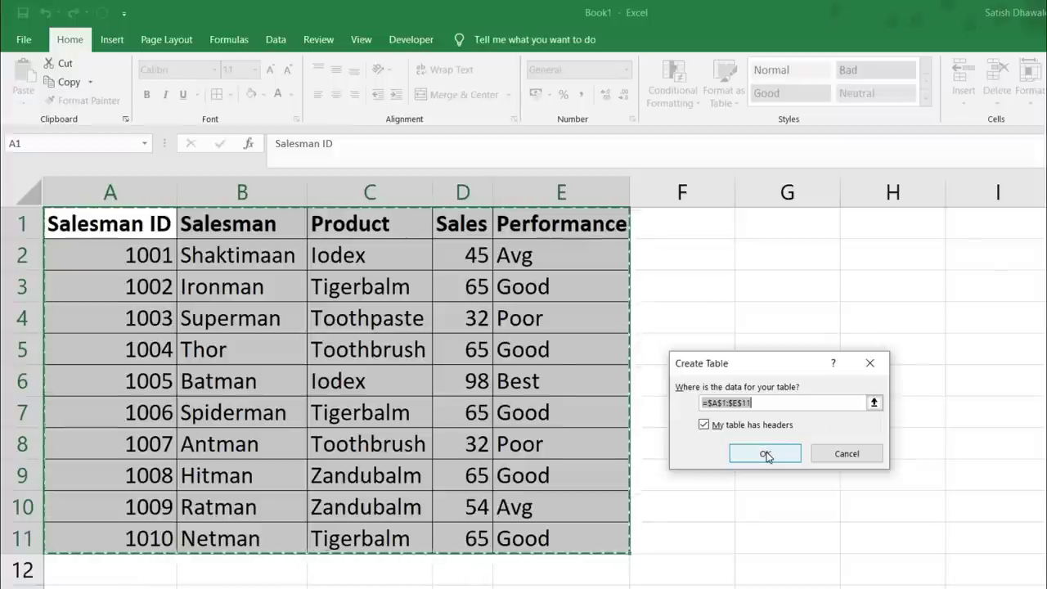
{"action": "left_click", "coordinate": [767, 453]}
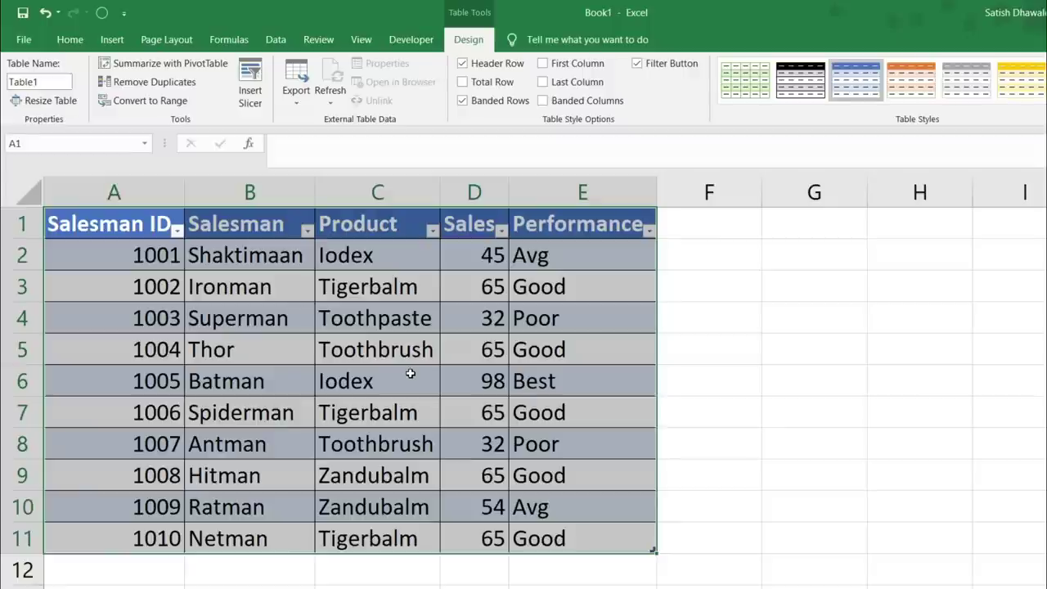
{"action": "left_click", "coordinate": [256, 89]}
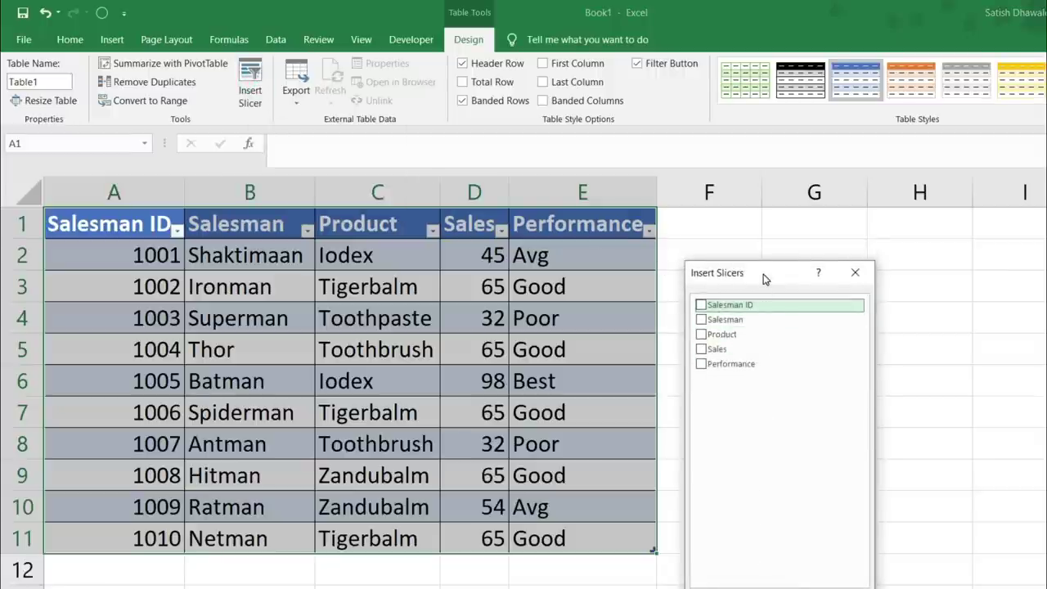
{"action": "left_click_drag", "start_coordinate": [764, 279], "coordinate": [751, 233]}
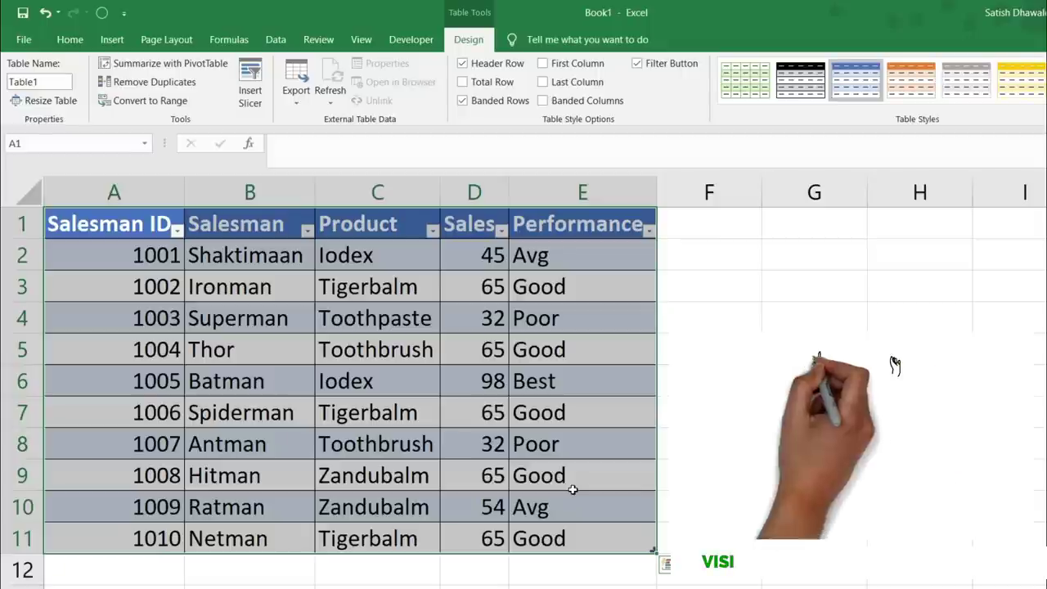
Enter Salesman ID 1011 in A12 so the table extends to row 12
{"action": "left_click", "coordinate": [153, 569]}
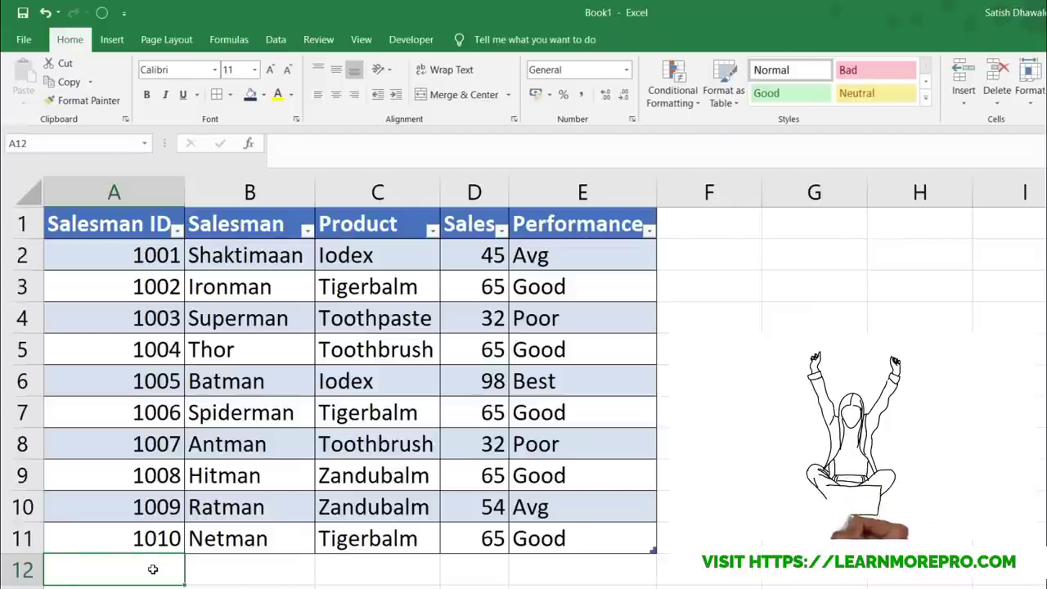
{"action": "type", "text": "1011"}
{"action": "key", "text": "Tab"}
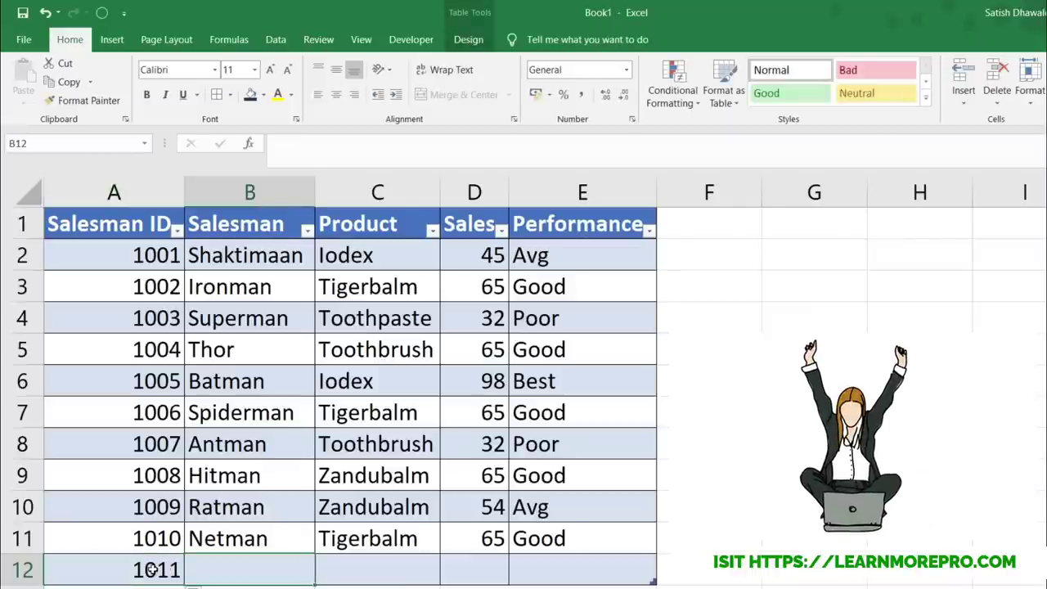
{"action": "left_click_drag", "start_coordinate": [273, 564], "coordinate": [597, 557]}
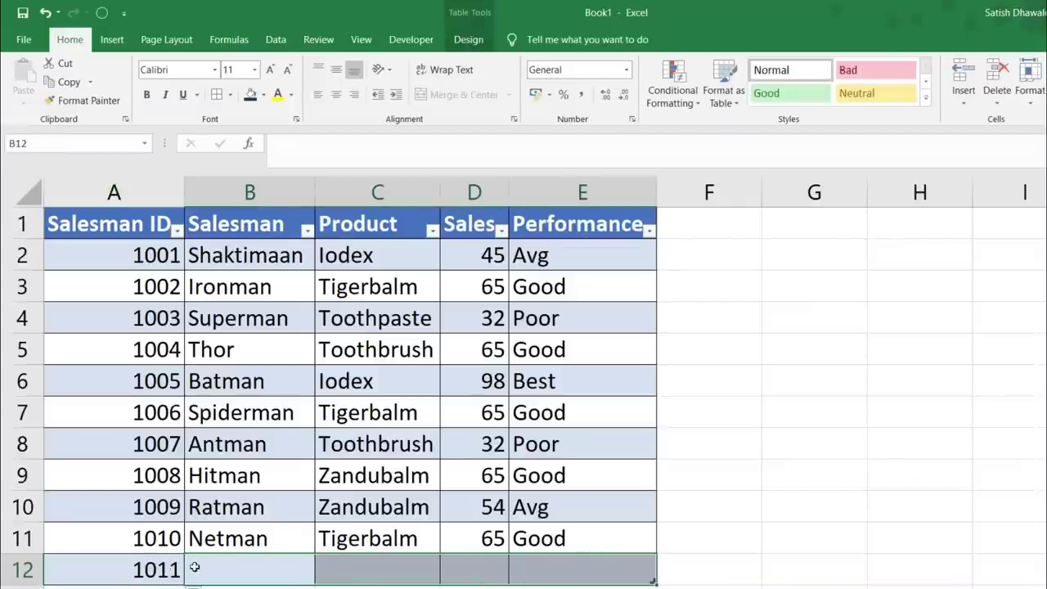
{"action": "left_click", "coordinate": [157, 576]}
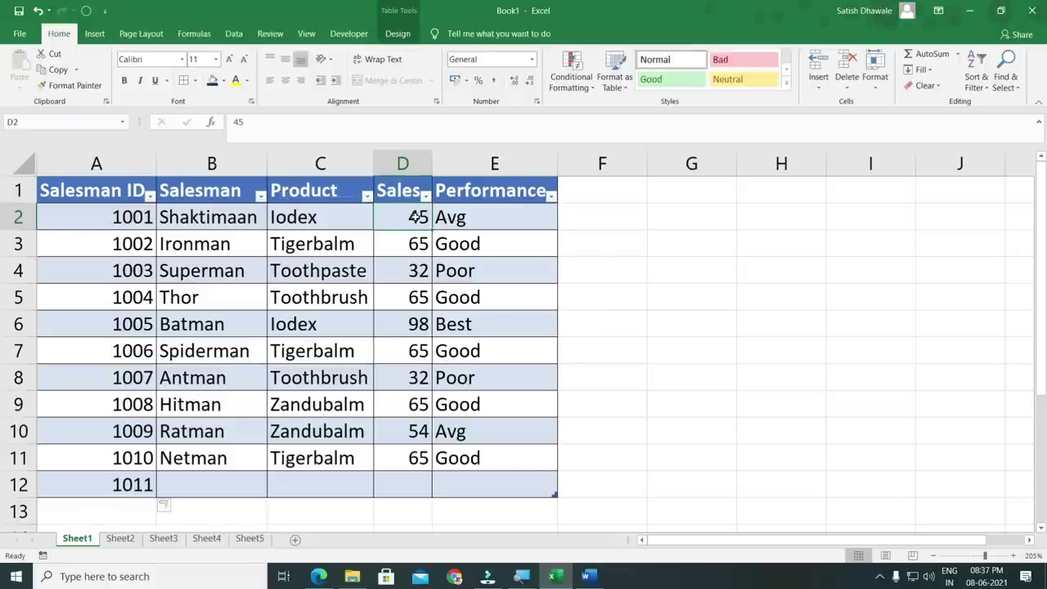
Format Sales D2:D11 as Number with 2 decimal places, after previewing Currency and Accounting
{"action": "left_click_drag", "start_coordinate": [416, 217], "coordinate": [418, 463]}
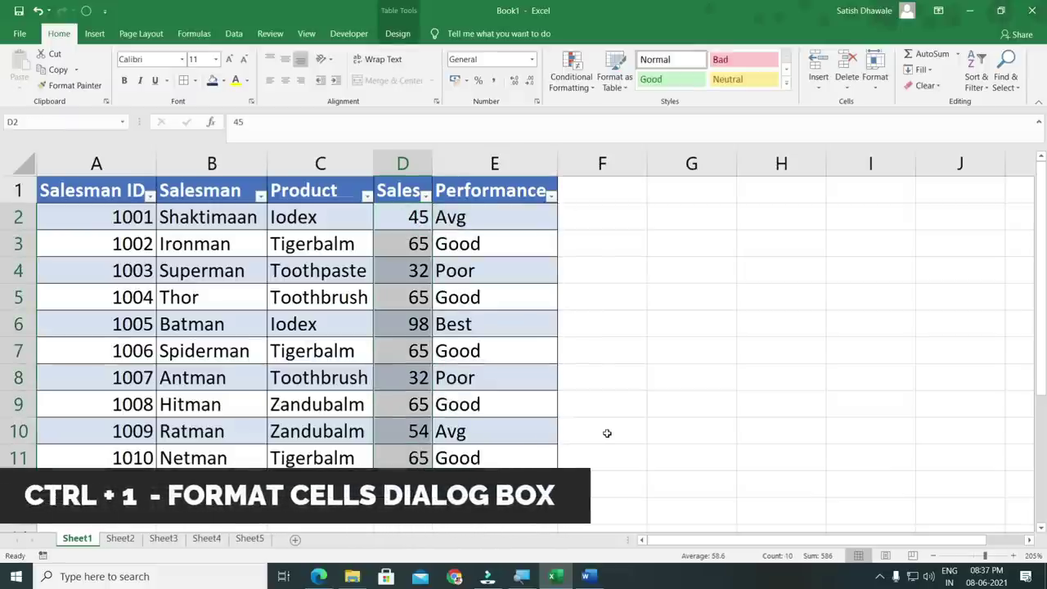
{"action": "key", "text": "ctrl+1"}
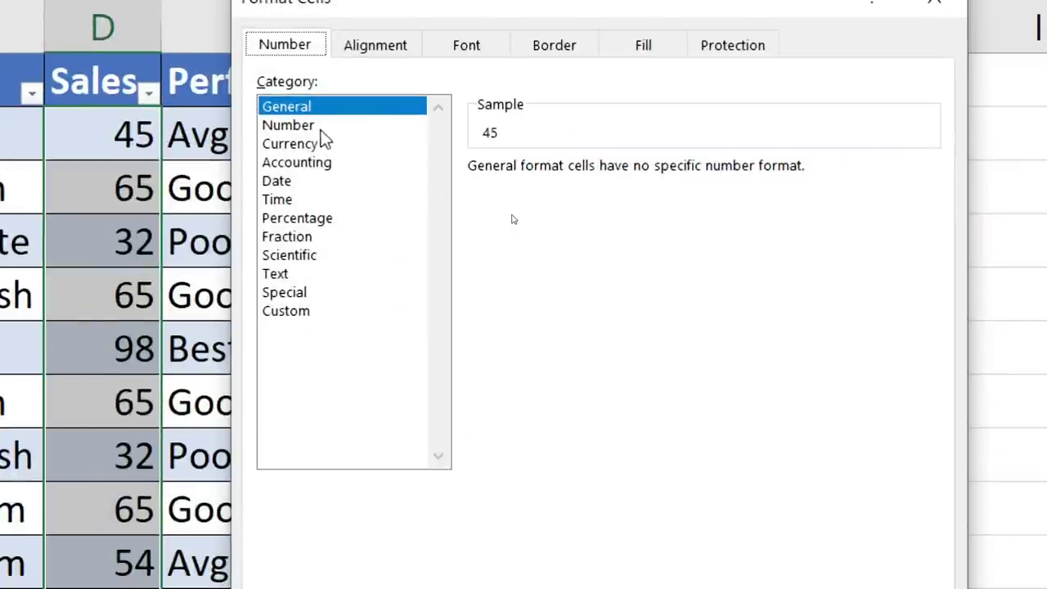
{"action": "left_click", "coordinate": [321, 129]}
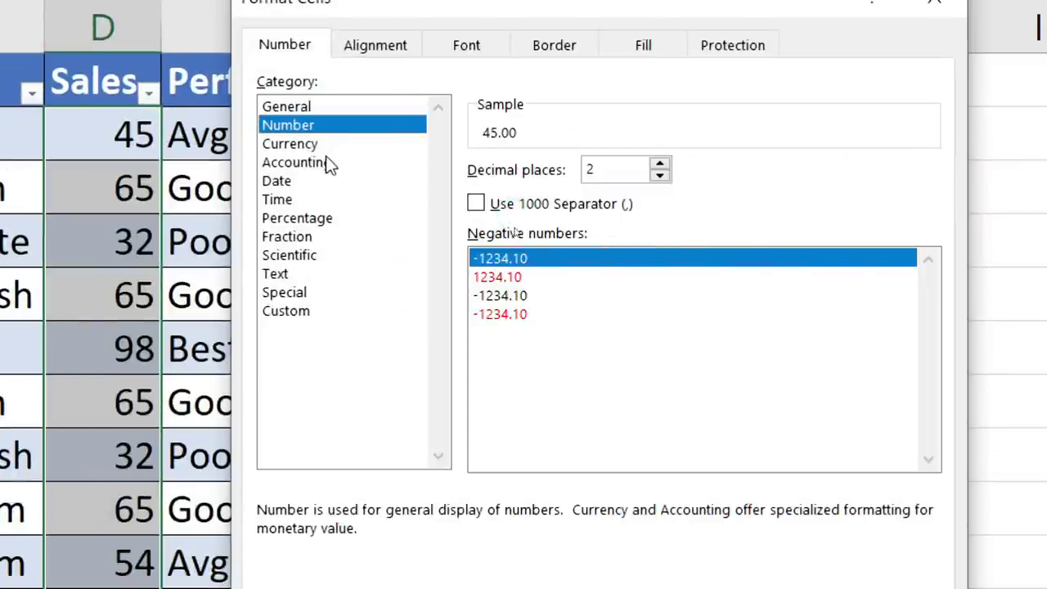
{"action": "left_click", "coordinate": [322, 148]}
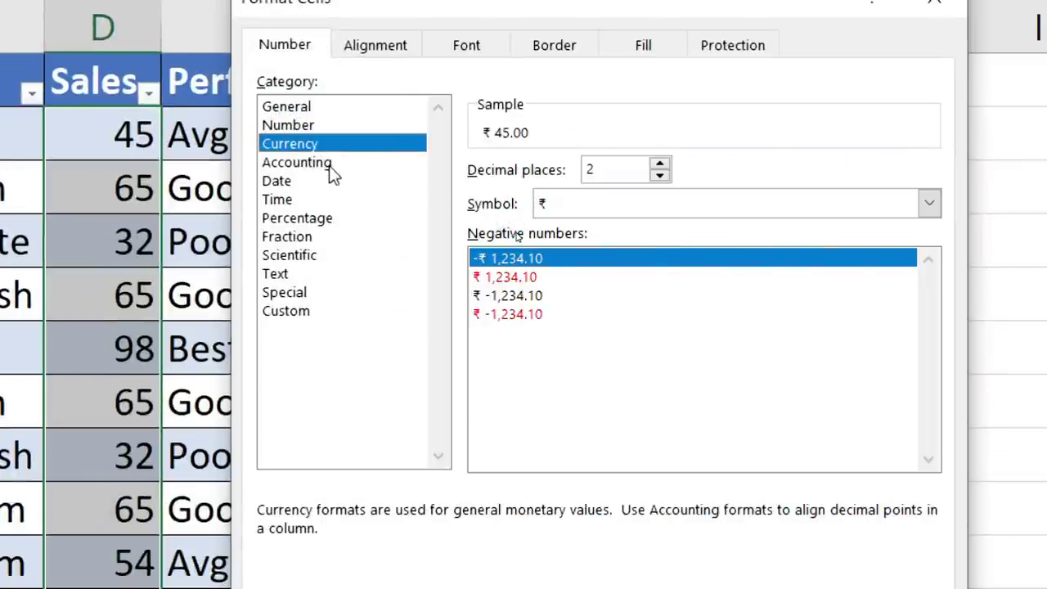
{"action": "left_click", "coordinate": [331, 168]}
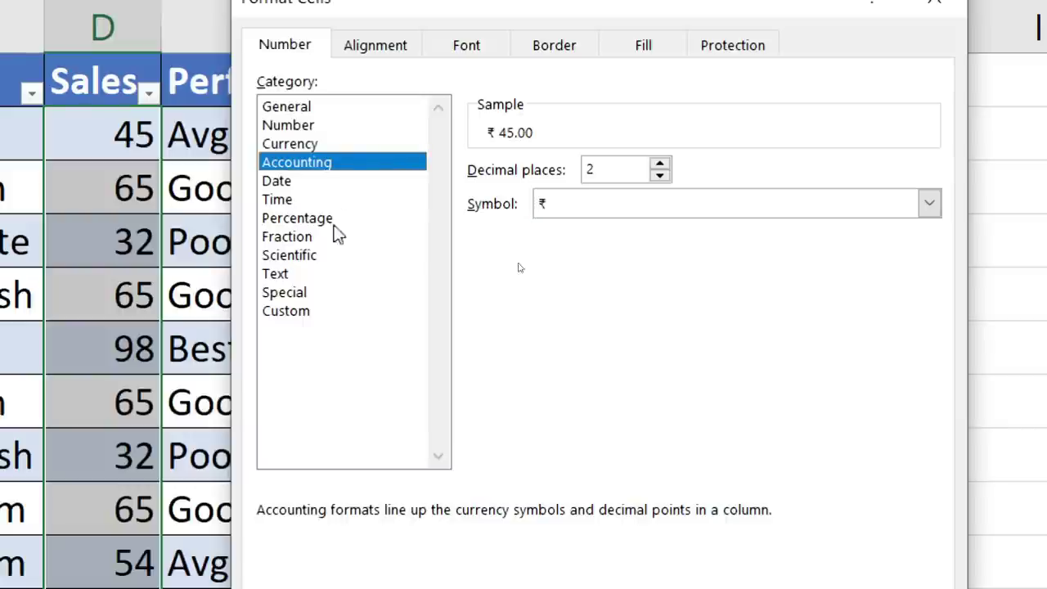
{"action": "left_click", "coordinate": [311, 128]}
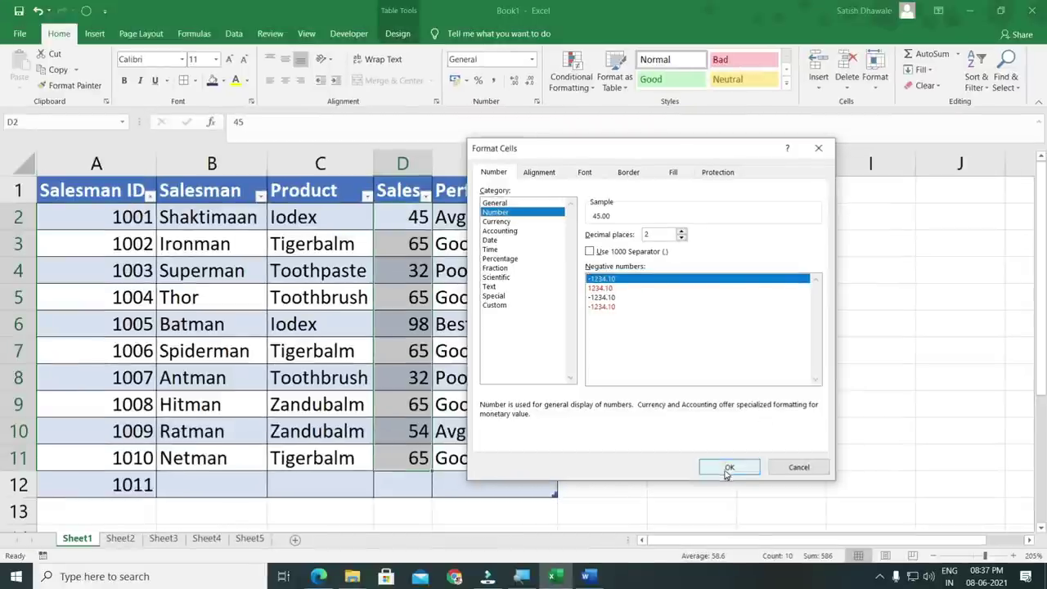
{"action": "left_click", "coordinate": [727, 469]}
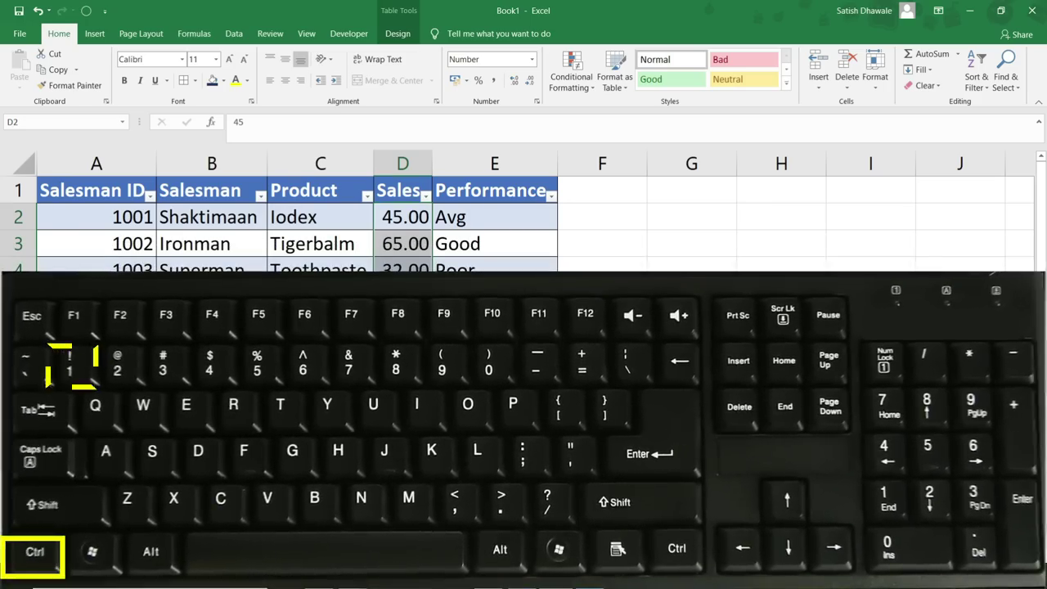
{"action": "key", "text": "ctrl+1"}
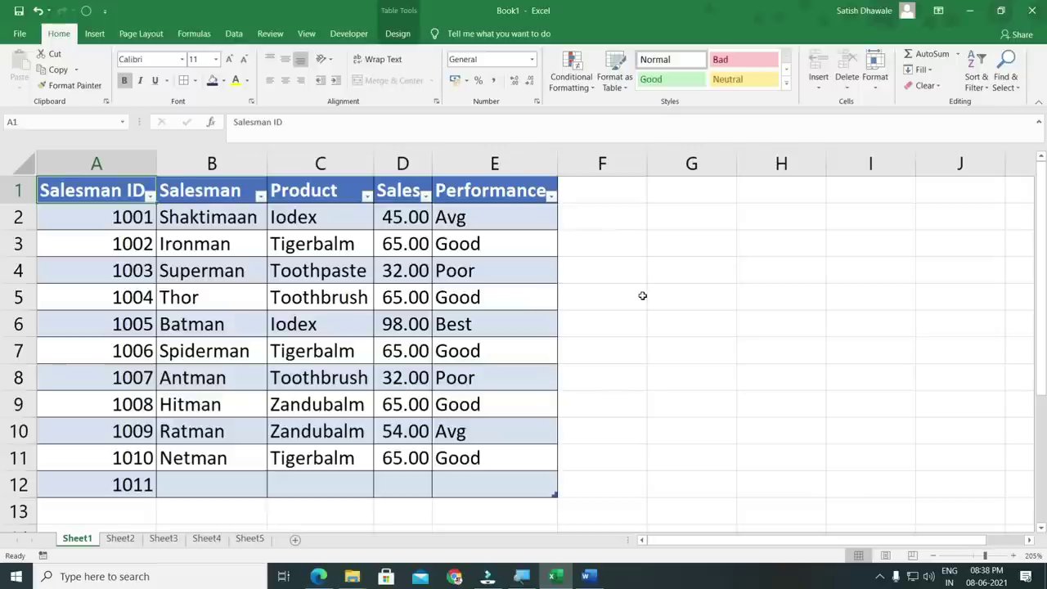
Select the whole table A1:E12 from inside it with Ctrl+Shift+8 and Ctrl+A
{"action": "left_click", "coordinate": [352, 329]}
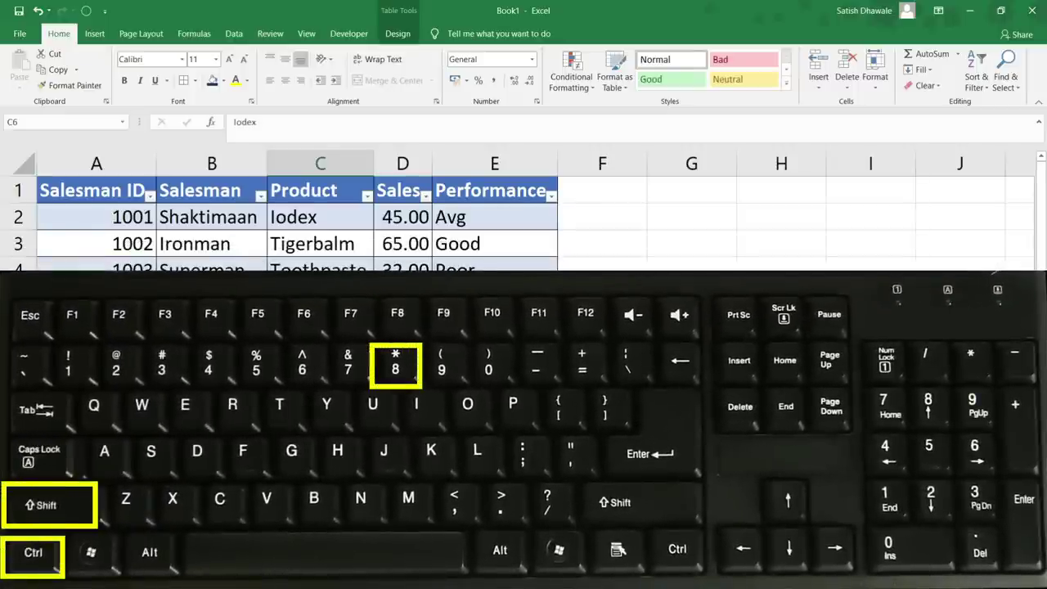
{"action": "key", "text": "ctrl+shift+8"}
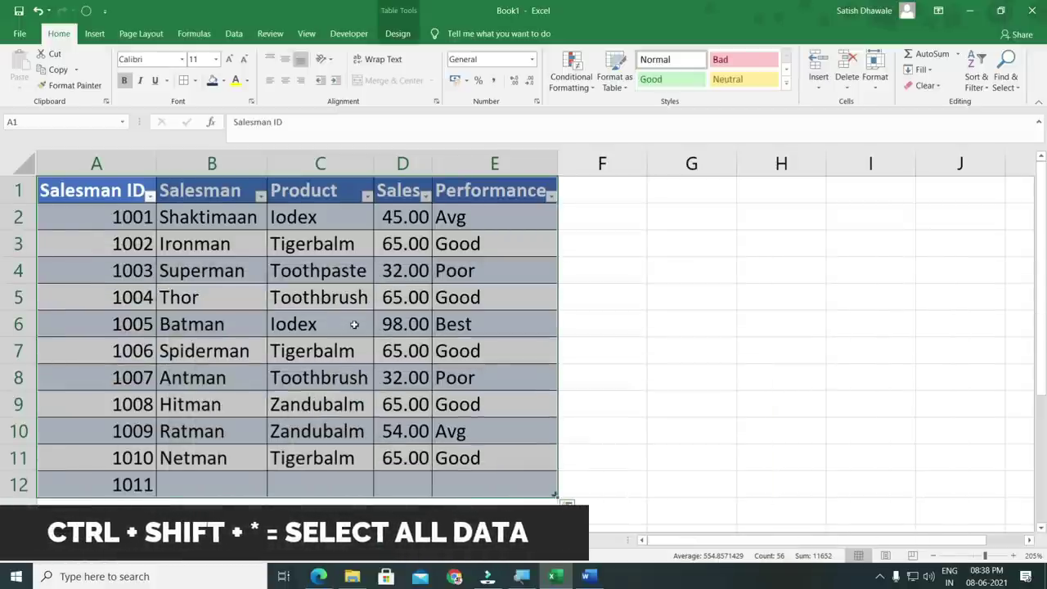
{"action": "left_click", "coordinate": [354, 325]}
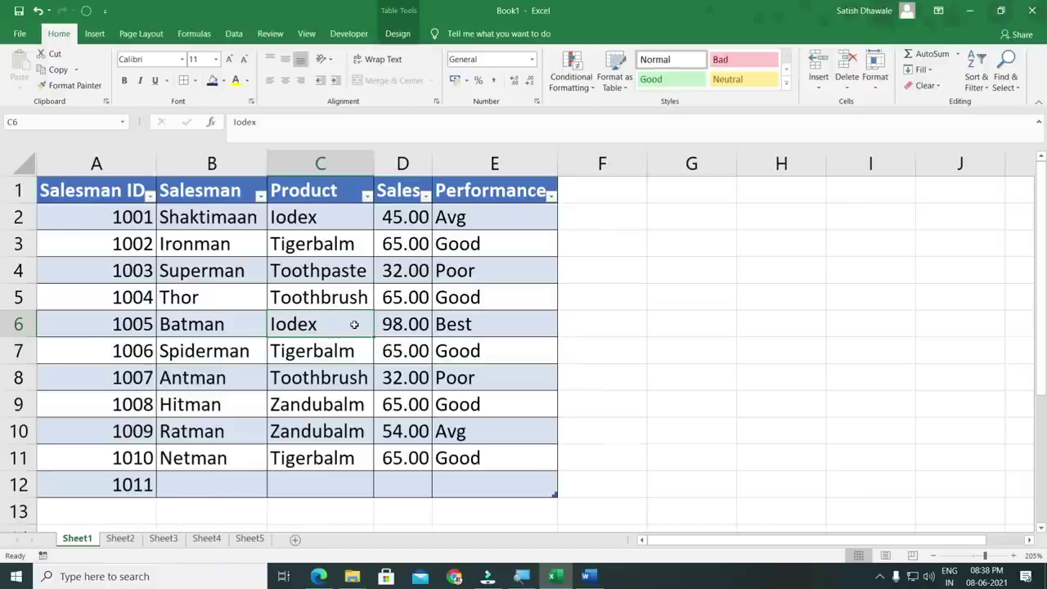
{"action": "key", "text": "ctrl+a"}
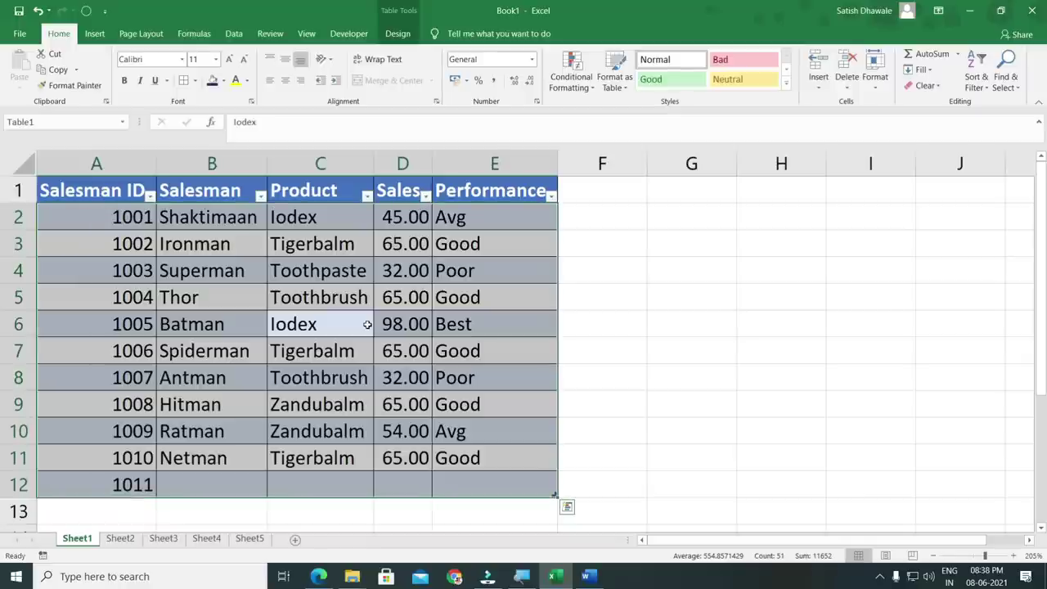
{"action": "left_click", "coordinate": [325, 351]}
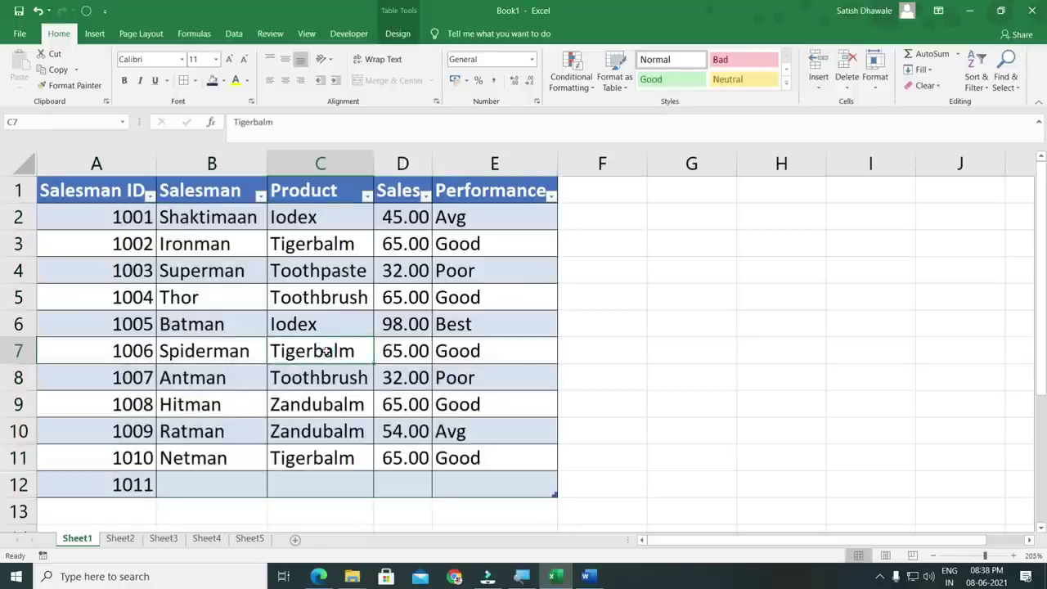
{"action": "key", "text": "ctrl+a"}
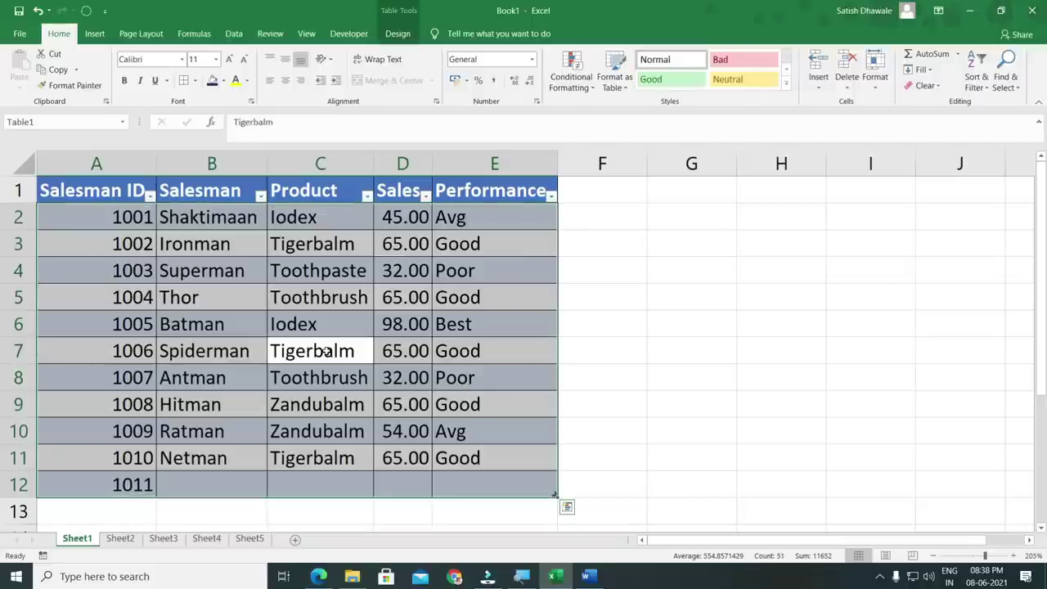
{"action": "left_click", "coordinate": [300, 326]}
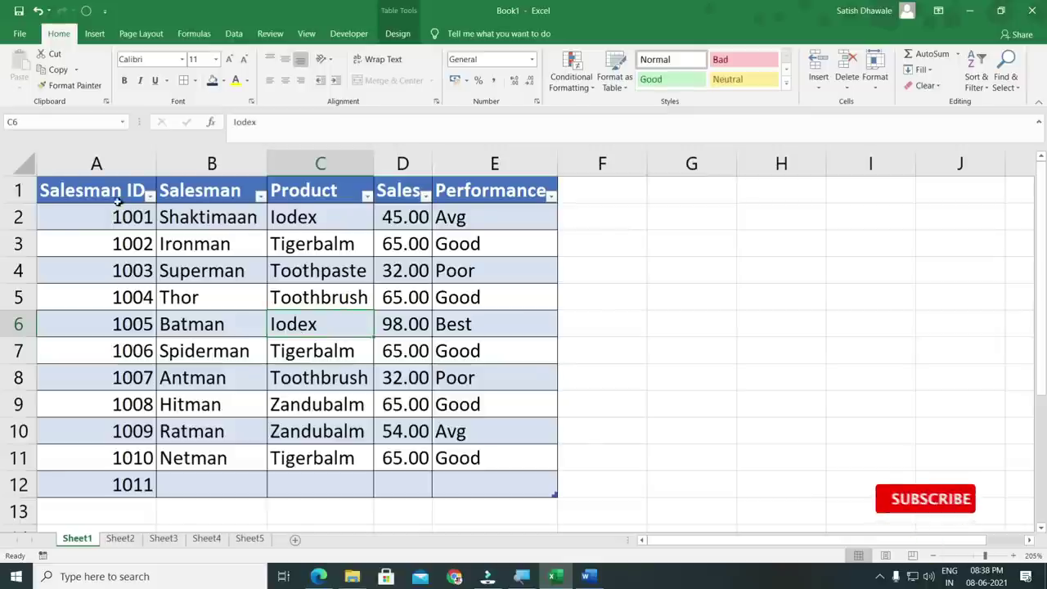
From A1, select the table with Ctrl+A, then Ctrl+Shift+Down and Ctrl+Shift+Right
{"action": "left_click", "coordinate": [105, 193]}
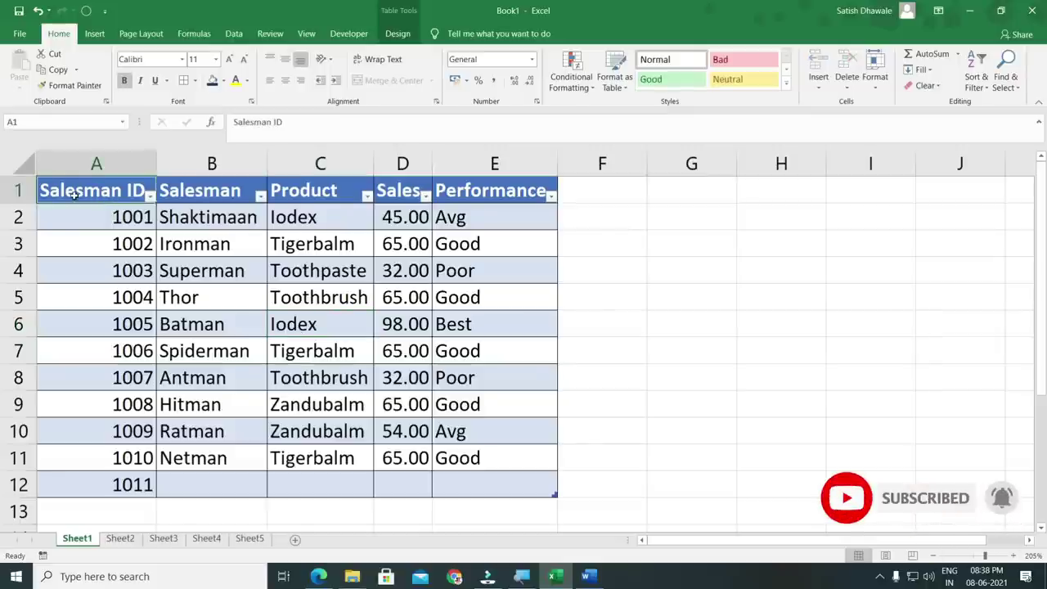
{"action": "key", "text": "ctrl+a"}
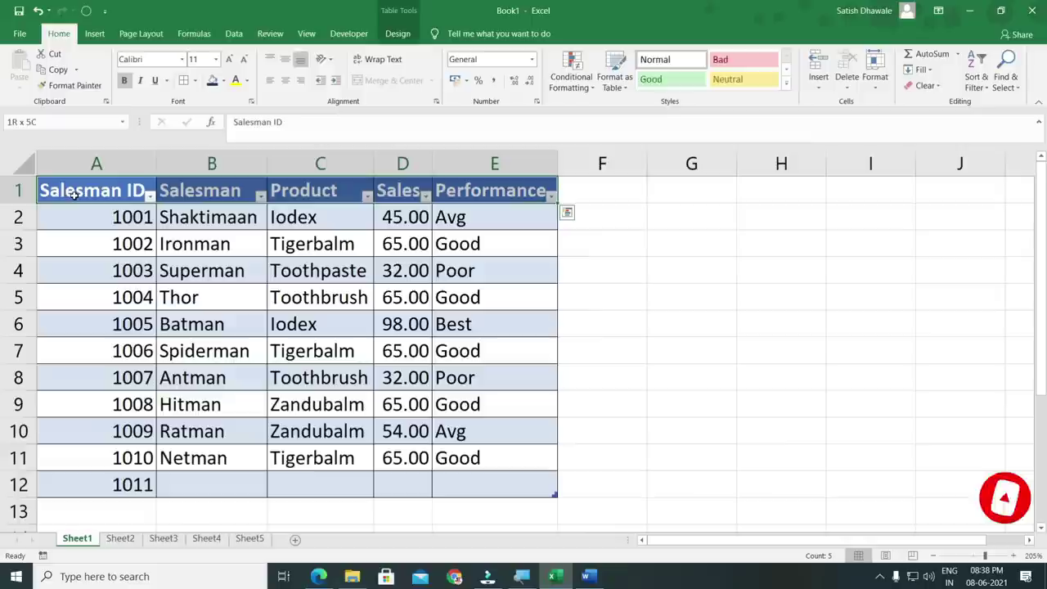
{"action": "key", "text": "ctrl+a"}
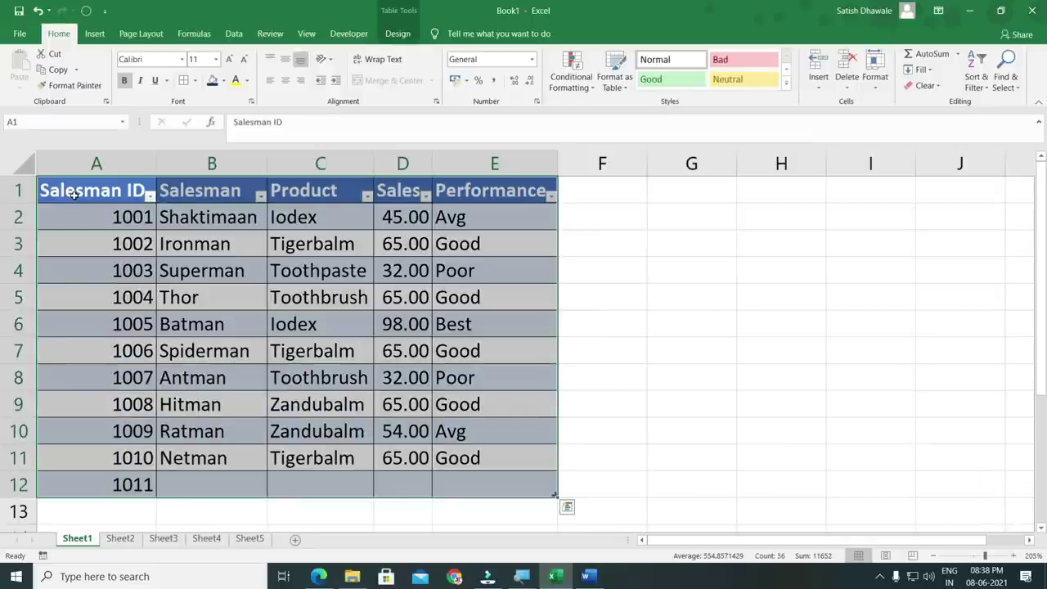
{"action": "left_click", "coordinate": [74, 194]}
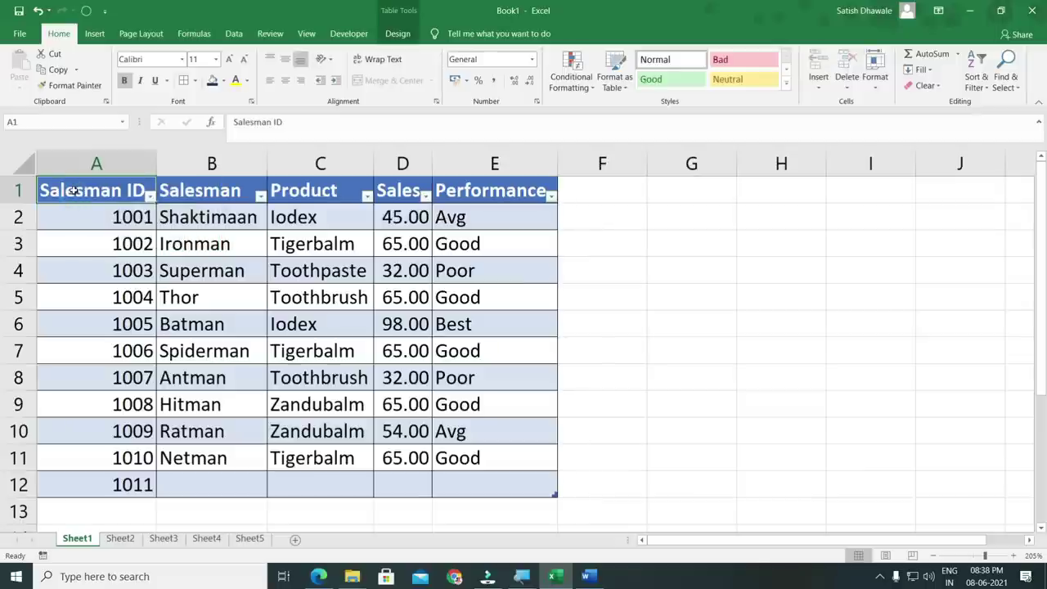
{"action": "key", "text": "ctrl+shift+Down"}
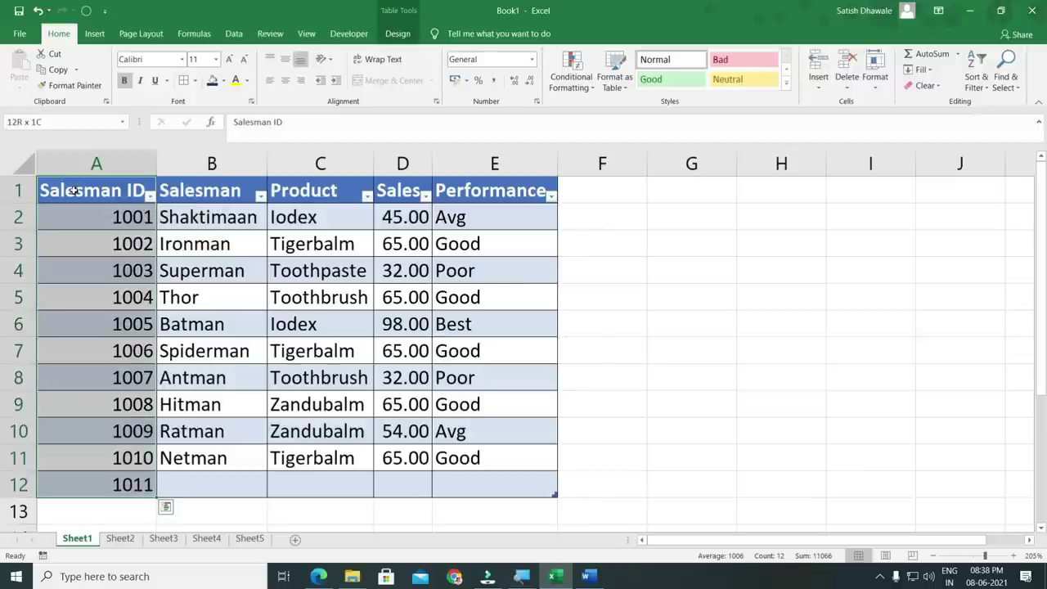
{"action": "key", "text": "ctrl+shift+Right"}
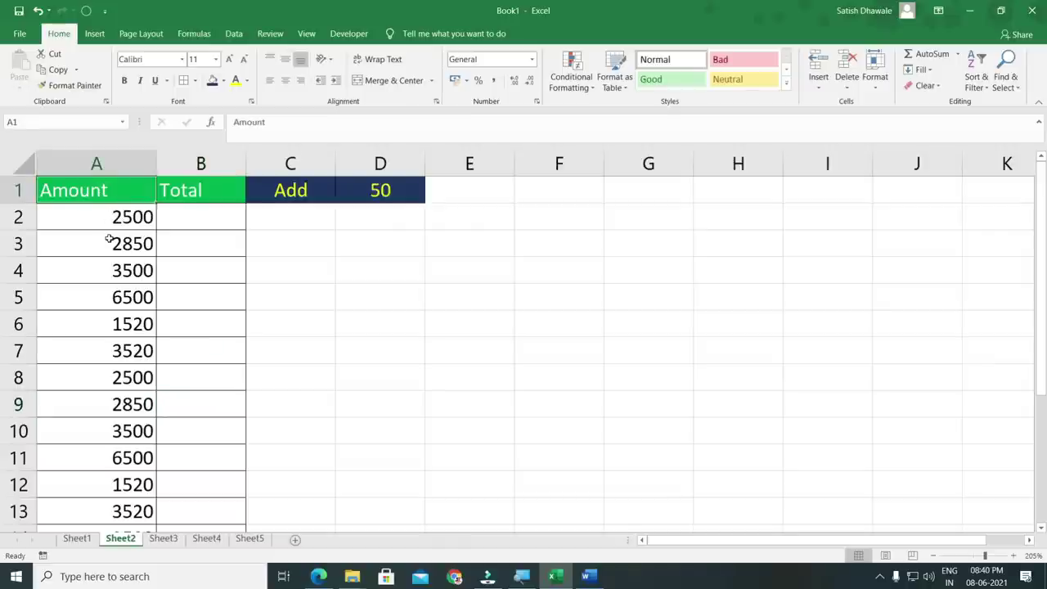
On Sheet2, jump to the last Amount 3520 in A19, the sheet's last row, and back
{"action": "scroll", "coordinate": [108, 239], "scroll_direction": "down", "scroll_amount": 1}
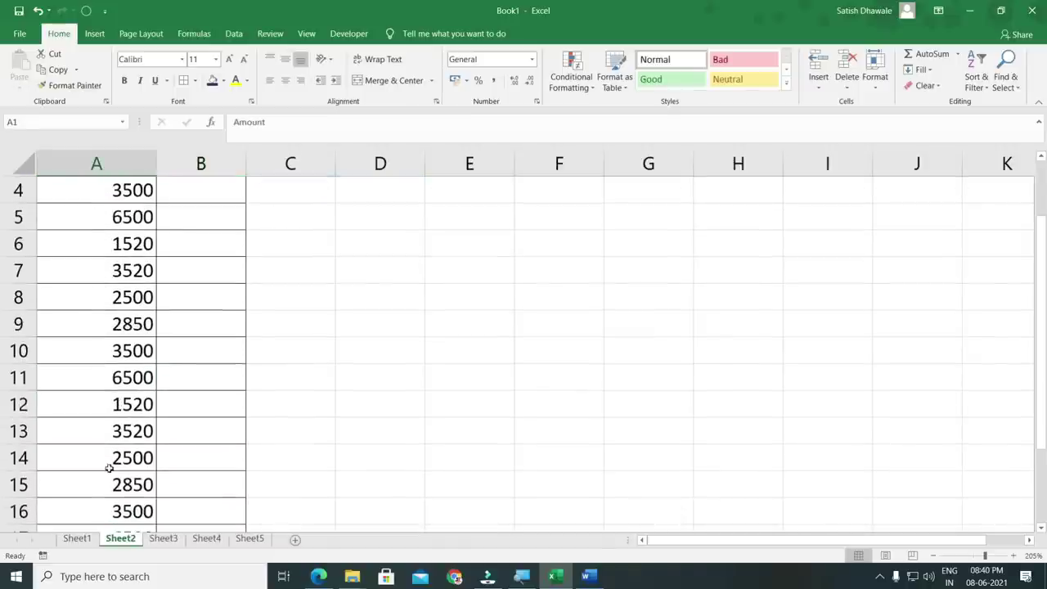
{"action": "scroll", "coordinate": [108, 463], "scroll_direction": "up", "scroll_amount": 1}
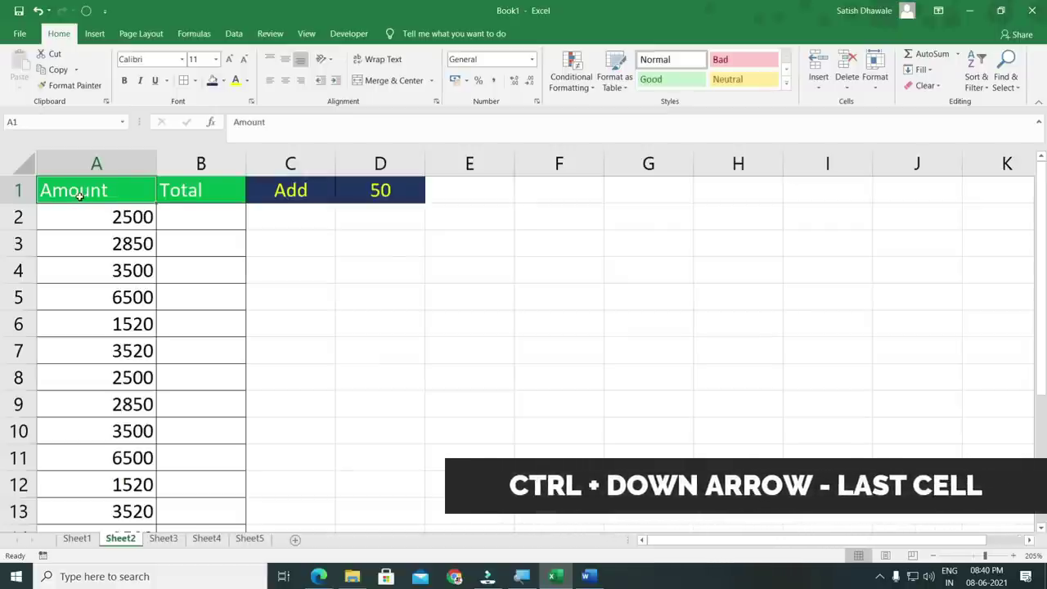
{"action": "key", "text": "ctrl+Down"}
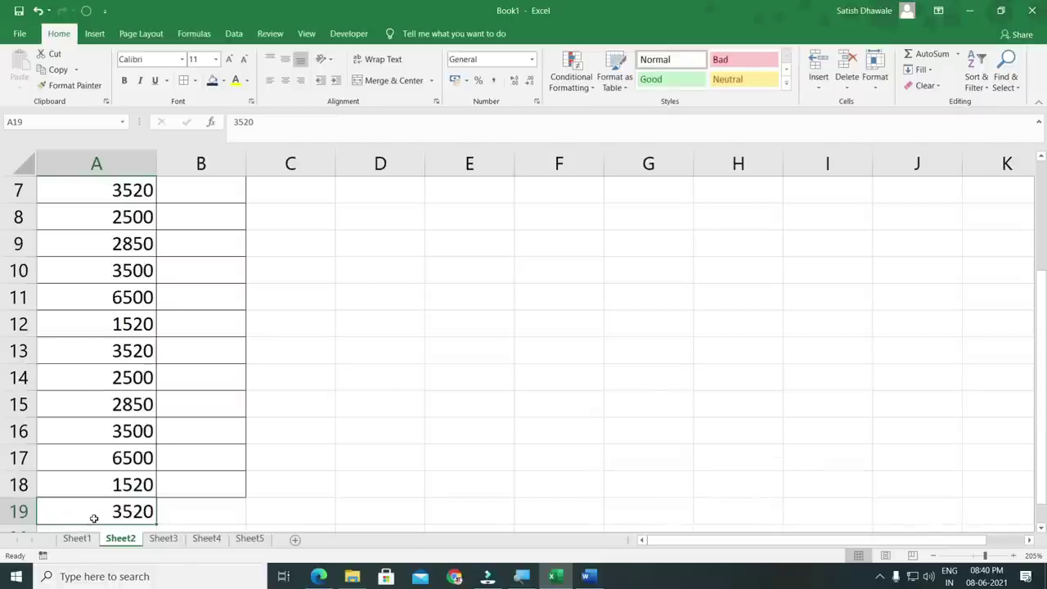
{"action": "scroll", "coordinate": [94, 507], "scroll_direction": "down", "scroll_amount": 2}
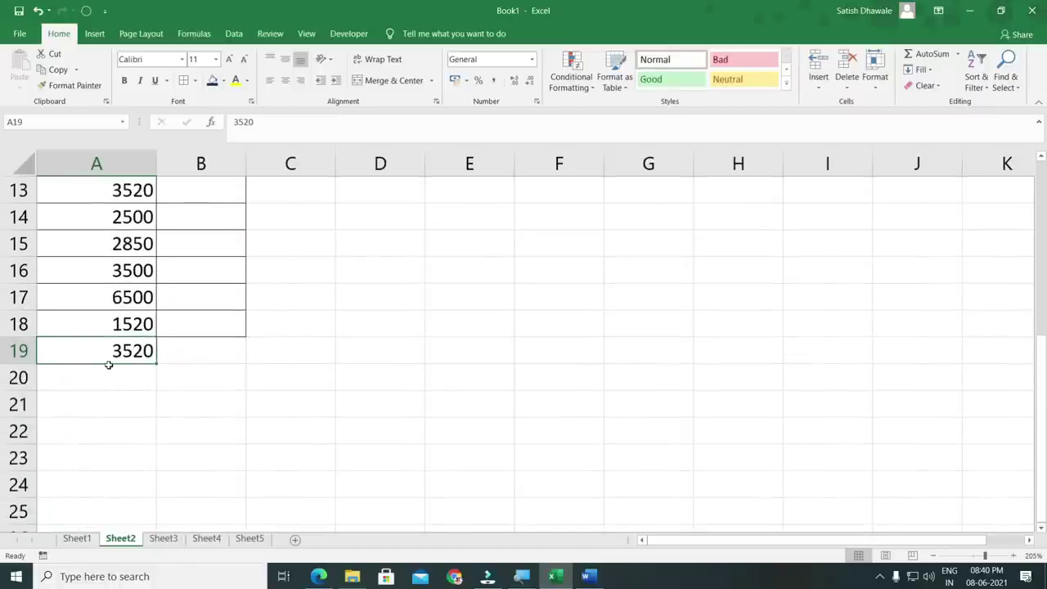
{"action": "key", "text": "ctrl+Down"}
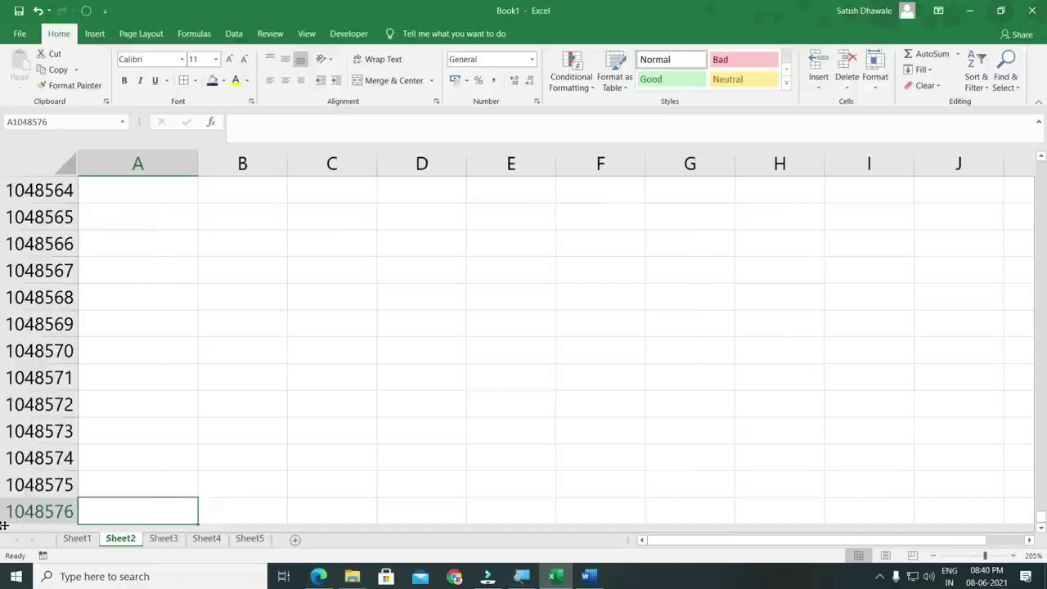
{"action": "key", "text": "ctrl+Up"}
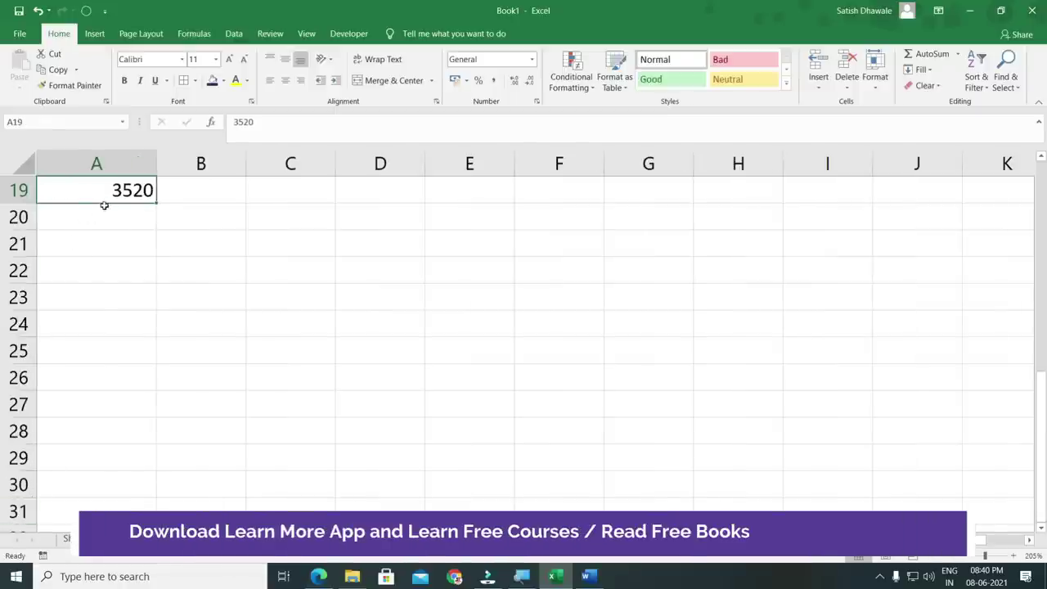
{"action": "key", "text": "ctrl+Up"}
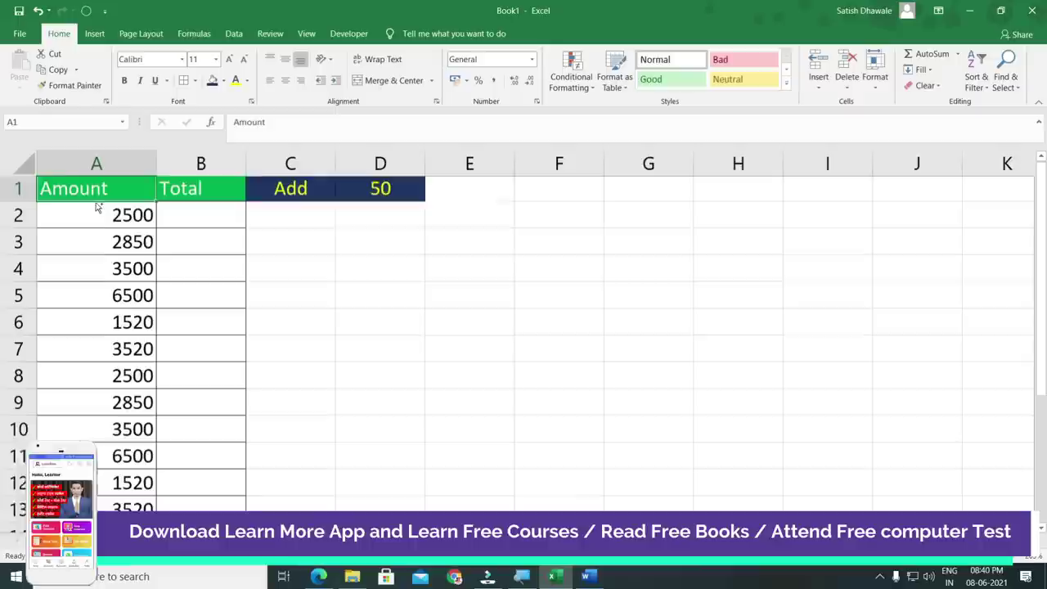
{"action": "key", "text": "ctrl+Right"}
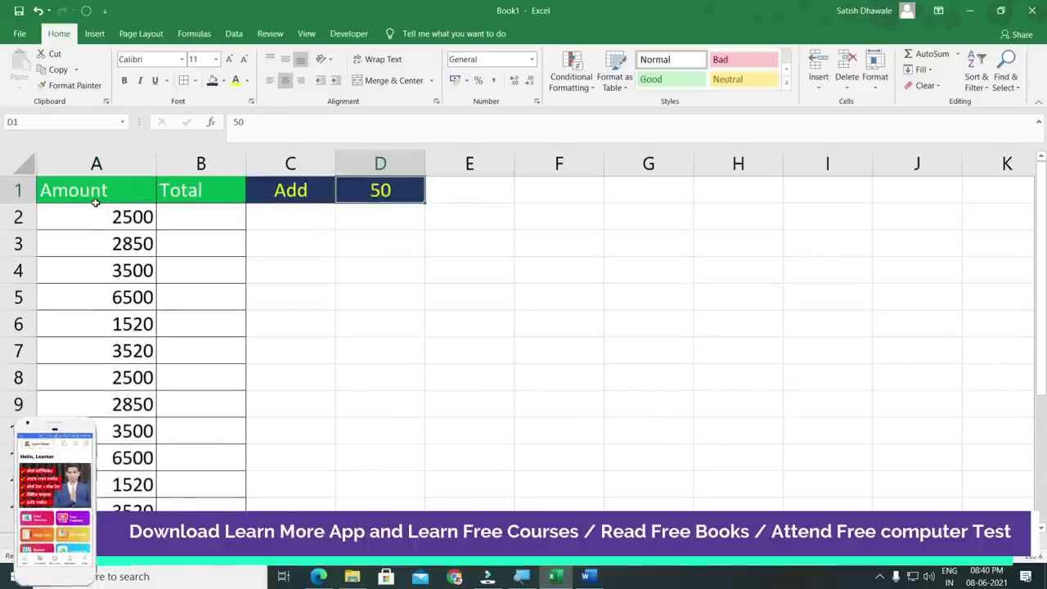
{"action": "key", "text": "ctrl+Right"}
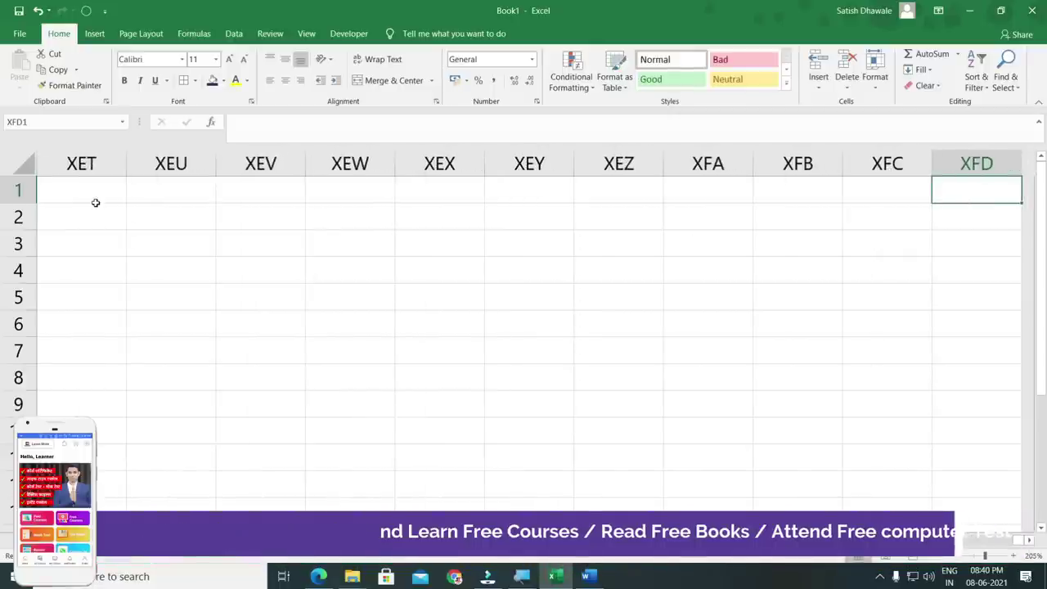
{"action": "key", "text": "ctrl+Left"}
{"action": "key", "text": "ctrl+Left"}
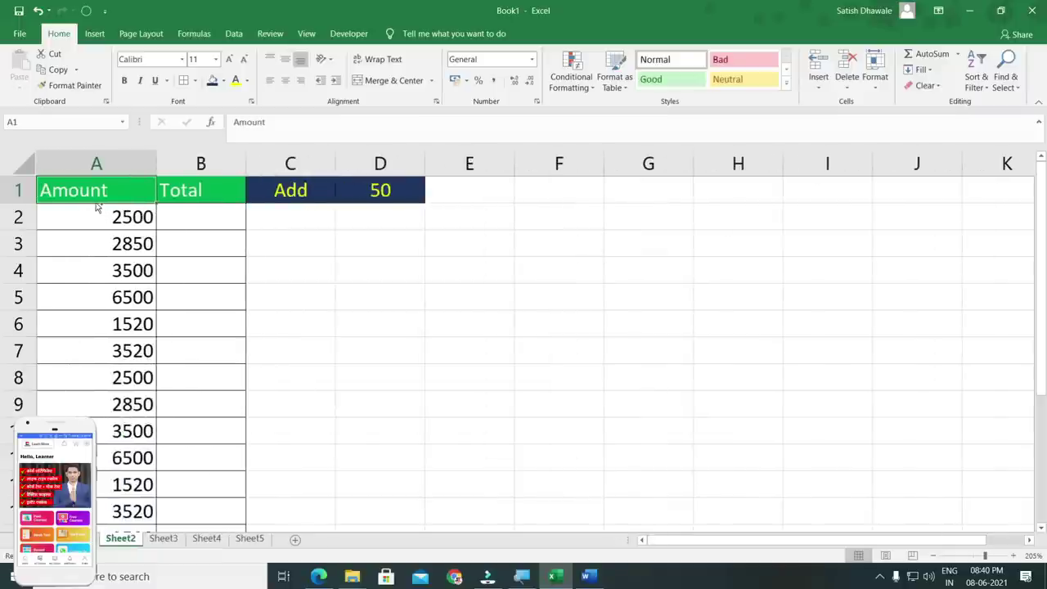
{"action": "key", "text": "ctrl+Right"}
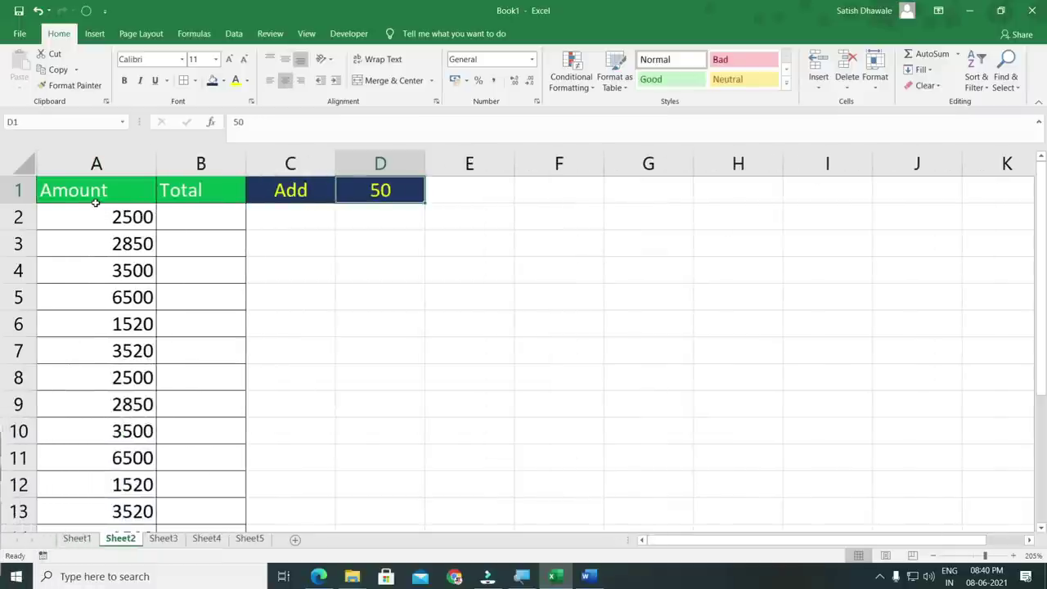
{"action": "key", "text": "ctrl+Right"}
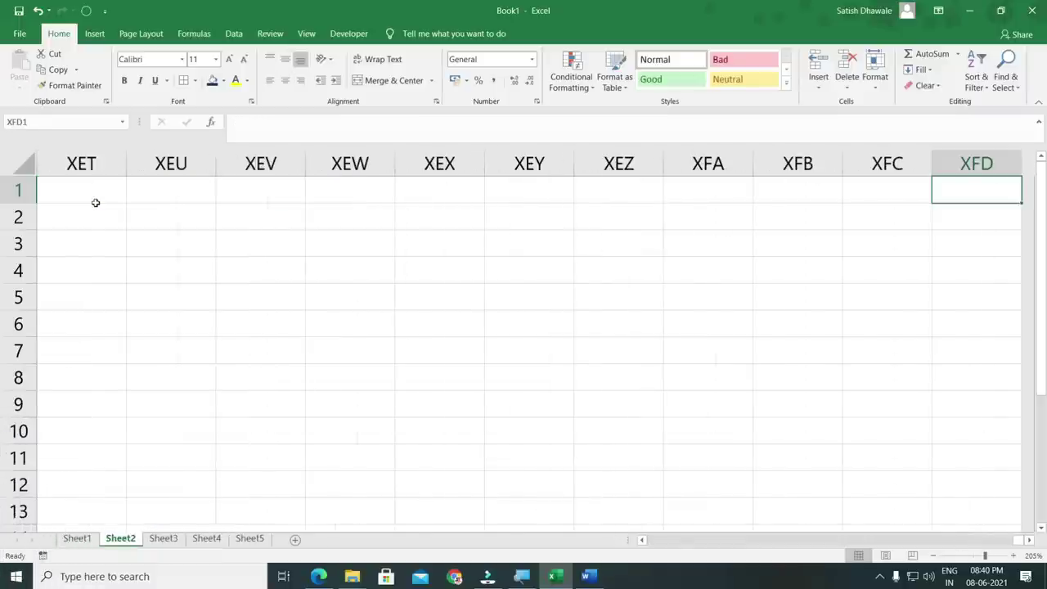
{"action": "key", "text": "ctrl+Left"}
{"action": "key", "text": "ctrl+Left"}
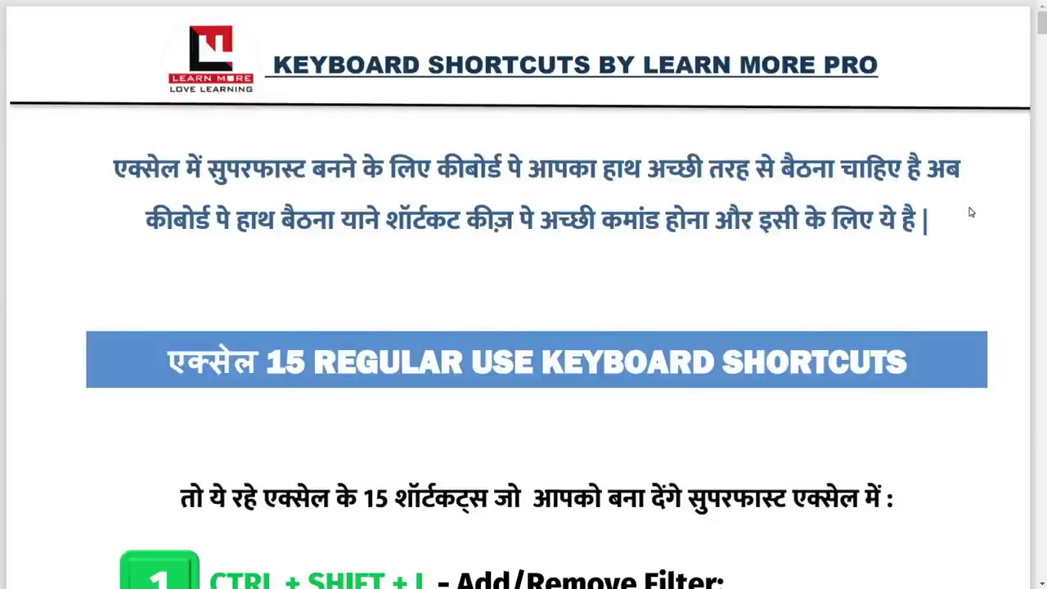
Scroll the Learn More Pro shortcuts PDF down to the CTRL + Page Down section
{"action": "scroll", "coordinate": [971, 212], "scroll_direction": "down", "scroll_amount": 1}
{"action": "scroll", "coordinate": [971, 212], "scroll_direction": "down", "scroll_amount": 2}
{"action": "scroll", "coordinate": [971, 212], "scroll_direction": "down", "scroll_amount": 3}
{"action": "scroll", "coordinate": [971, 212], "scroll_direction": "down", "scroll_amount": 3}
{"action": "scroll", "coordinate": [971, 212], "scroll_direction": "down", "scroll_amount": 2}
{"action": "scroll", "coordinate": [972, 212], "scroll_direction": "down", "scroll_amount": 3}
{"action": "scroll", "coordinate": [971, 211], "scroll_direction": "down", "scroll_amount": 2}
{"action": "scroll", "coordinate": [971, 212], "scroll_direction": "down", "scroll_amount": 2}
{"action": "scroll", "coordinate": [972, 212], "scroll_direction": "down", "scroll_amount": 3}
{"action": "scroll", "coordinate": [971, 211], "scroll_direction": "down", "scroll_amount": 2}
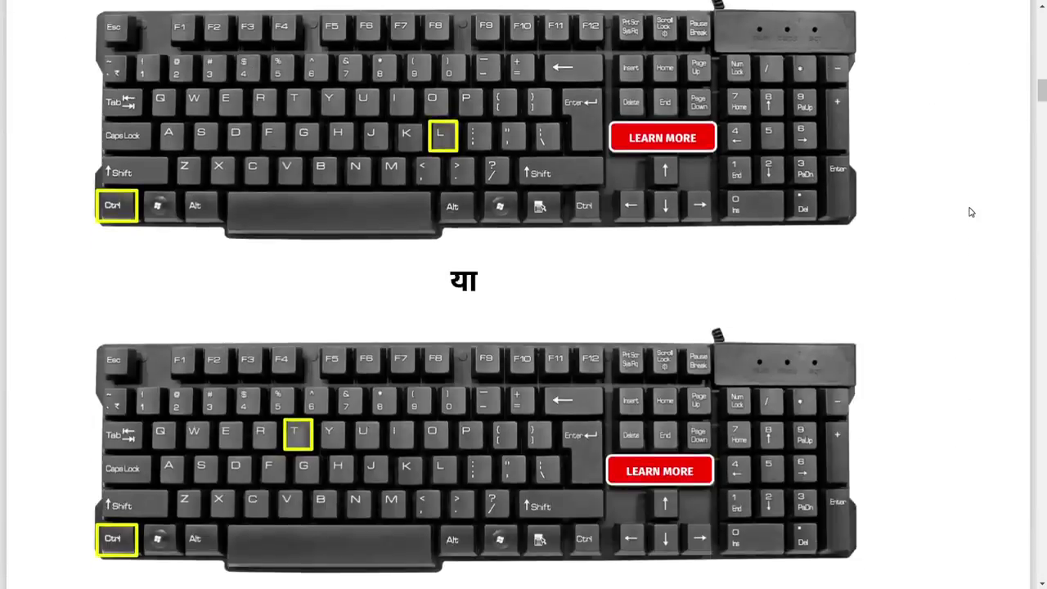
{"action": "scroll", "coordinate": [971, 211], "scroll_direction": "down", "scroll_amount": 4}
{"action": "scroll", "coordinate": [971, 212], "scroll_direction": "down", "scroll_amount": 2}
{"action": "scroll", "coordinate": [971, 212], "scroll_direction": "down", "scroll_amount": 2}
{"action": "scroll", "coordinate": [972, 212], "scroll_direction": "down", "scroll_amount": 2}
{"action": "scroll", "coordinate": [972, 211], "scroll_direction": "down", "scroll_amount": 2}
{"action": "scroll", "coordinate": [971, 212], "scroll_direction": "down", "scroll_amount": 3}
{"action": "scroll", "coordinate": [971, 212], "scroll_direction": "down", "scroll_amount": 2}
{"action": "scroll", "coordinate": [971, 212], "scroll_direction": "down", "scroll_amount": 2}
{"action": "scroll", "coordinate": [971, 212], "scroll_direction": "down", "scroll_amount": 3}
{"action": "scroll", "coordinate": [971, 212], "scroll_direction": "down", "scroll_amount": 3}
{"action": "scroll", "coordinate": [971, 212], "scroll_direction": "down", "scroll_amount": 2}
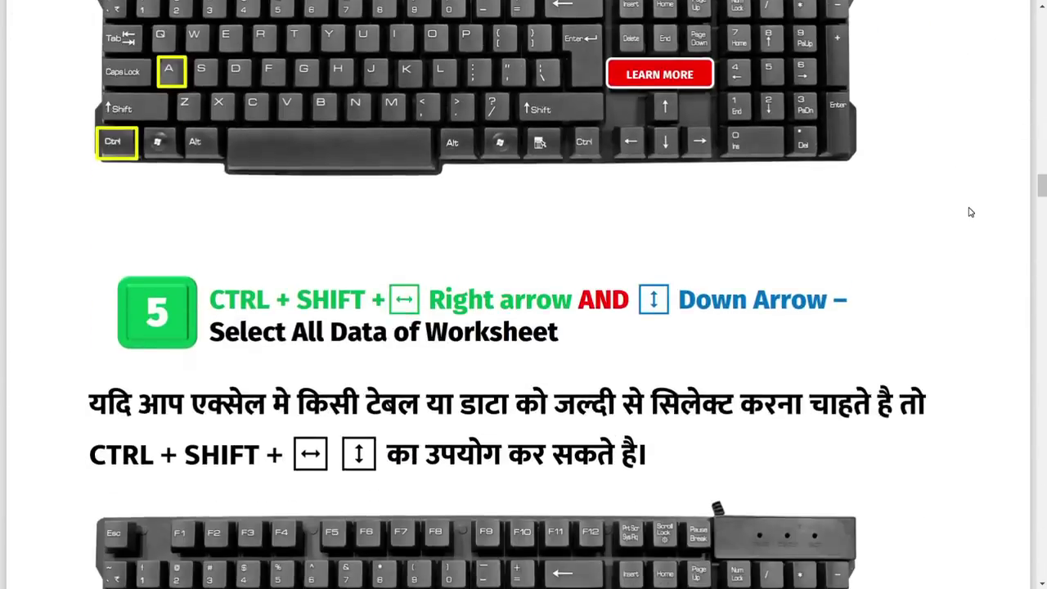
{"action": "scroll", "coordinate": [961, 212], "scroll_direction": "up", "scroll_amount": 2}
{"action": "scroll", "coordinate": [798, 208], "scroll_direction": "down", "scroll_amount": 3}
{"action": "scroll", "coordinate": [797, 207], "scroll_direction": "down", "scroll_amount": 3}
{"action": "scroll", "coordinate": [798, 208], "scroll_direction": "down", "scroll_amount": 3}
{"action": "scroll", "coordinate": [797, 208], "scroll_direction": "down", "scroll_amount": 2}
{"action": "scroll", "coordinate": [798, 208], "scroll_direction": "down", "scroll_amount": 3}
{"action": "scroll", "coordinate": [798, 208], "scroll_direction": "down", "scroll_amount": 3}
{"action": "scroll", "coordinate": [798, 208], "scroll_direction": "down", "scroll_amount": 3}
{"action": "scroll", "coordinate": [798, 208], "scroll_direction": "down", "scroll_amount": 3}
{"action": "scroll", "coordinate": [798, 208], "scroll_direction": "down", "scroll_amount": 2}
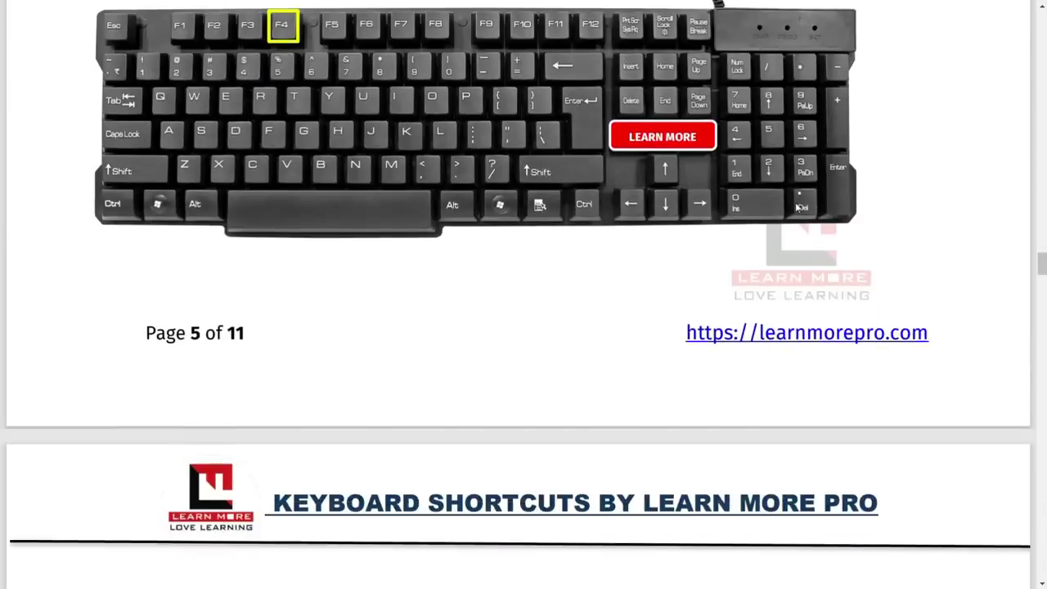
{"action": "scroll", "coordinate": [798, 208], "scroll_direction": "down", "scroll_amount": 4}
{"action": "scroll", "coordinate": [798, 208], "scroll_direction": "down", "scroll_amount": 3}
{"action": "scroll", "coordinate": [798, 208], "scroll_direction": "down", "scroll_amount": 3}
{"action": "scroll", "coordinate": [798, 208], "scroll_direction": "down", "scroll_amount": 3}
{"action": "scroll", "coordinate": [798, 208], "scroll_direction": "down", "scroll_amount": 3}
{"action": "scroll", "coordinate": [798, 208], "scroll_direction": "down", "scroll_amount": 4}
{"action": "scroll", "coordinate": [798, 208], "scroll_direction": "down", "scroll_amount": 4}
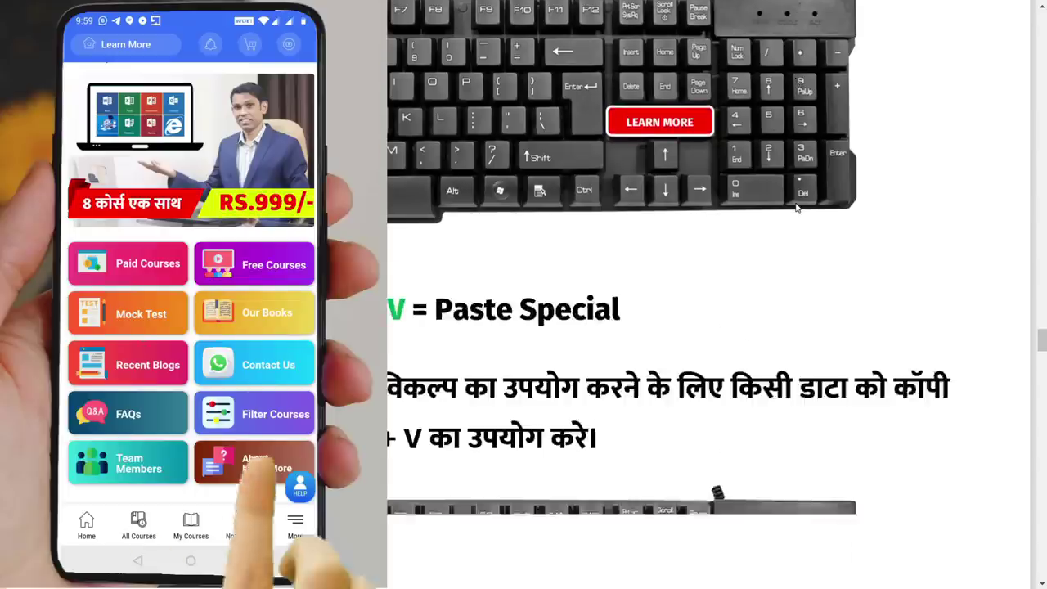
{"action": "scroll", "coordinate": [798, 208], "scroll_direction": "down", "scroll_amount": 3}
{"action": "scroll", "coordinate": [798, 207], "scroll_direction": "down", "scroll_amount": 1}
{"action": "scroll", "coordinate": [798, 208], "scroll_direction": "down", "scroll_amount": 4}
{"action": "scroll", "coordinate": [798, 208], "scroll_direction": "down", "scroll_amount": 2}
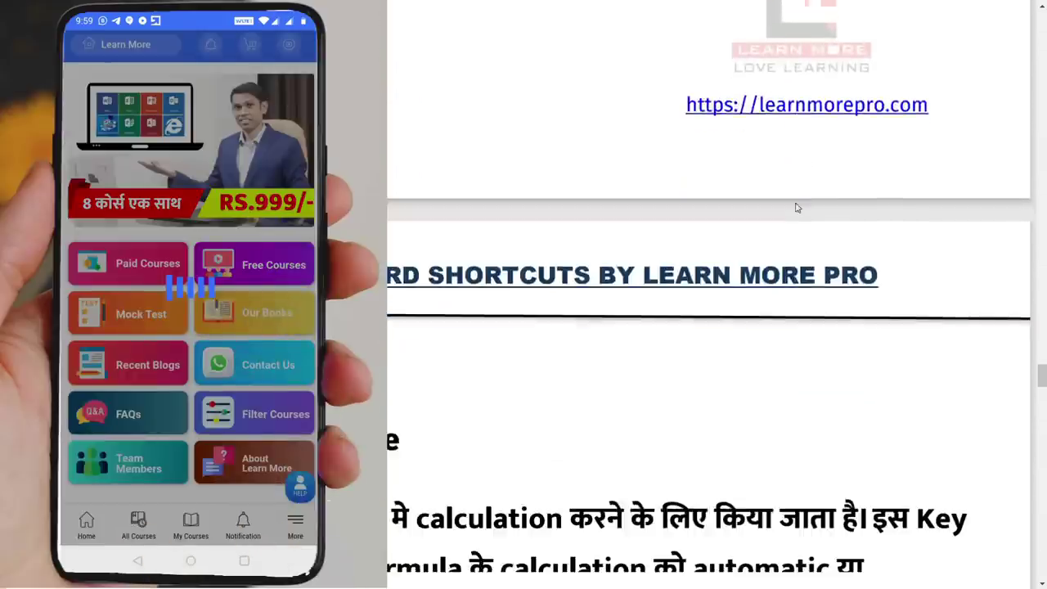
{"action": "scroll", "coordinate": [798, 208], "scroll_direction": "down", "scroll_amount": 1}
{"action": "scroll", "coordinate": [798, 208], "scroll_direction": "down", "scroll_amount": 4}
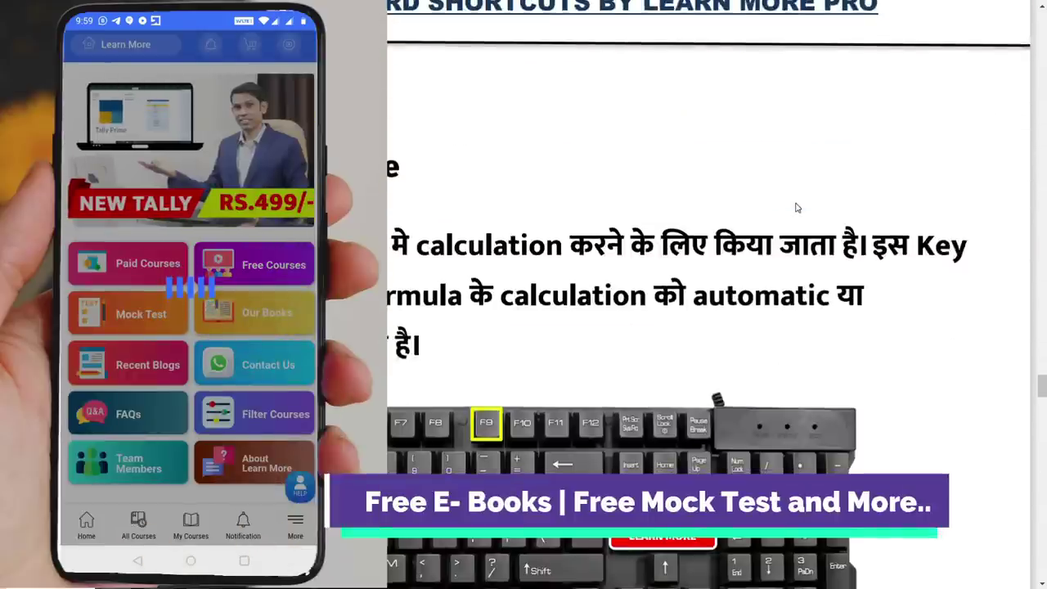
{"action": "scroll", "coordinate": [798, 208], "scroll_direction": "down", "scroll_amount": 4}
{"action": "scroll", "coordinate": [797, 208], "scroll_direction": "down", "scroll_amount": 3}
{"action": "scroll", "coordinate": [798, 207], "scroll_direction": "down", "scroll_amount": 3}
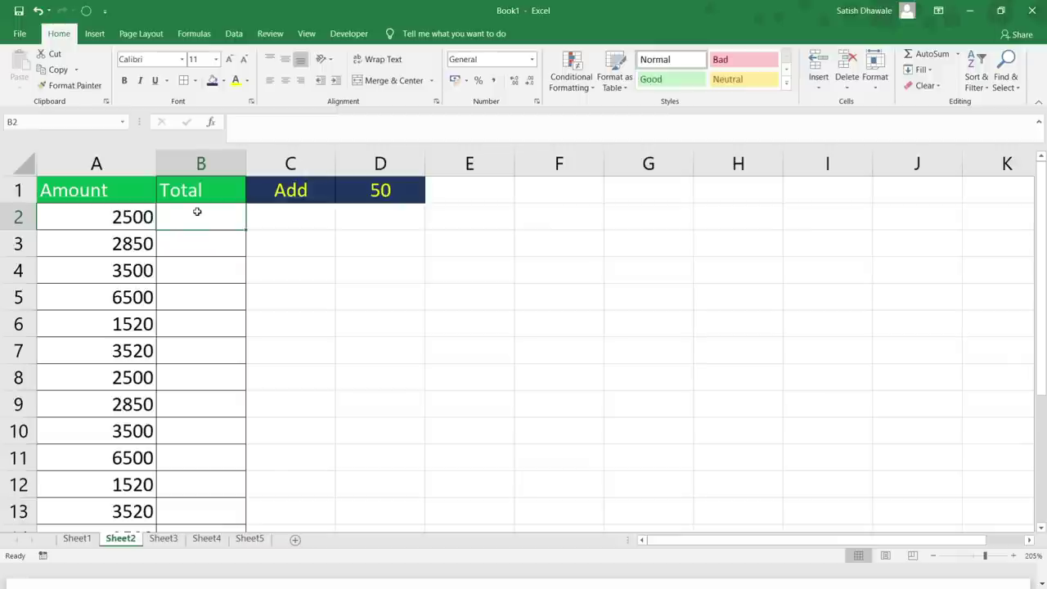
Enter the formula =A2+D1 in B2 to get a total of 2550
{"action": "type", "text": "="}
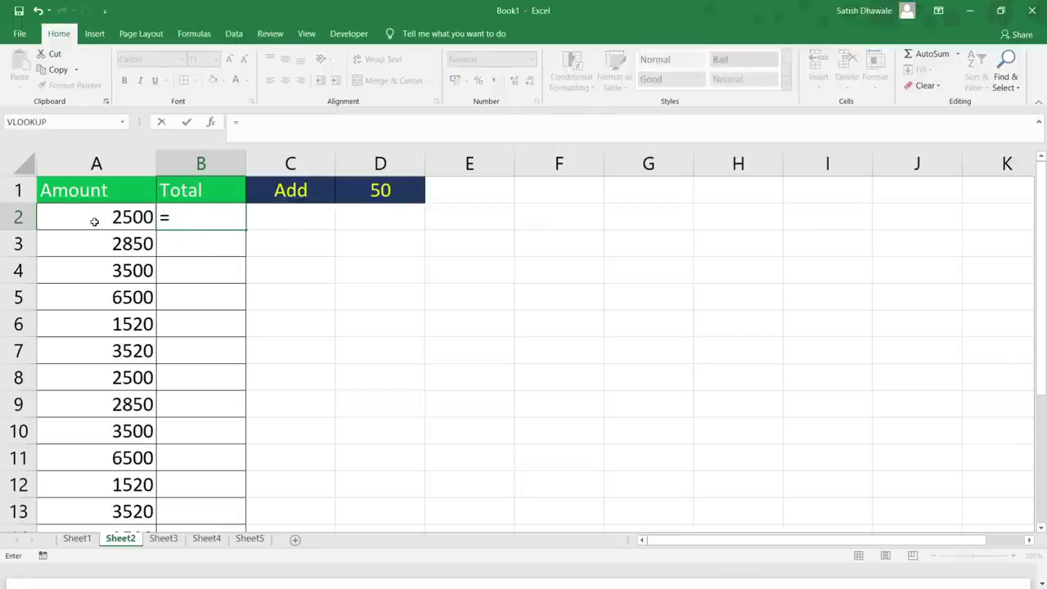
{"action": "left_click", "coordinate": [95, 221]}
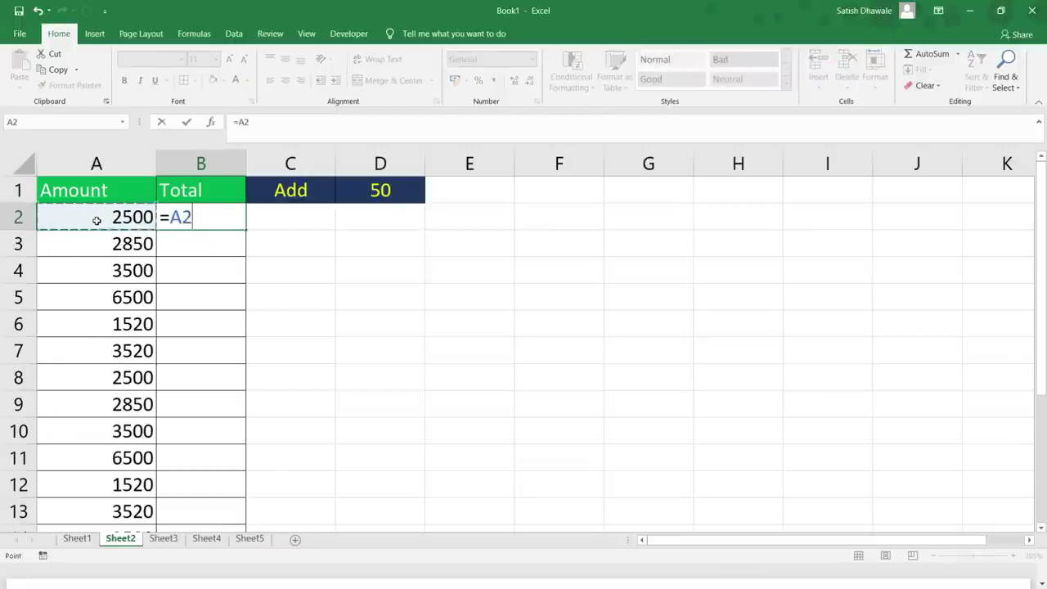
{"action": "type", "text": "+"}
{"action": "left_click", "coordinate": [391, 184]}
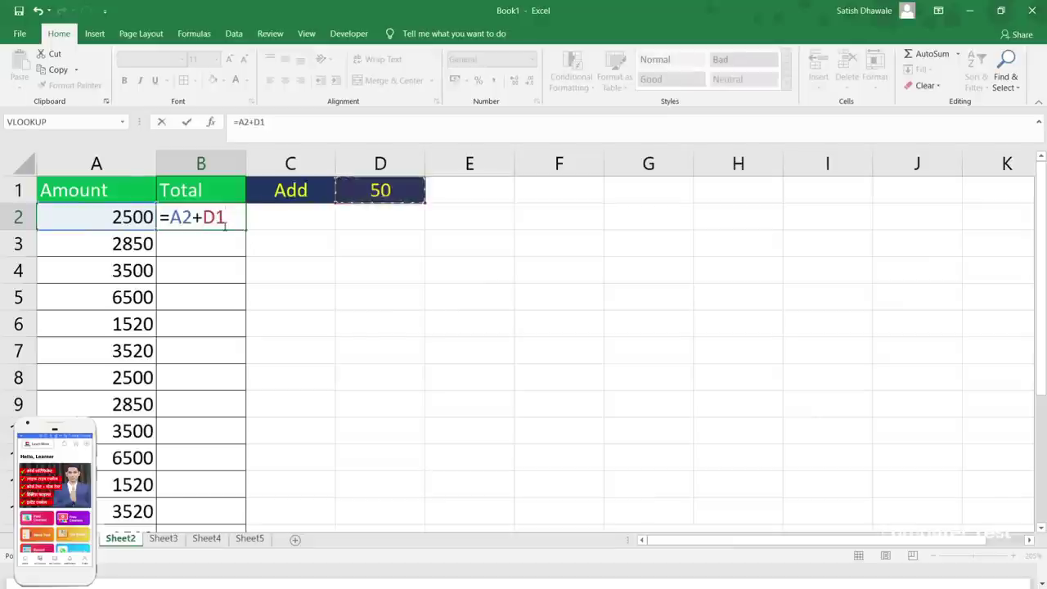
{"action": "key", "text": "Return"}
Copy B2's formula into B3 and inspect its shifted reference =A3+D2
{"action": "left_click", "coordinate": [223, 227]}
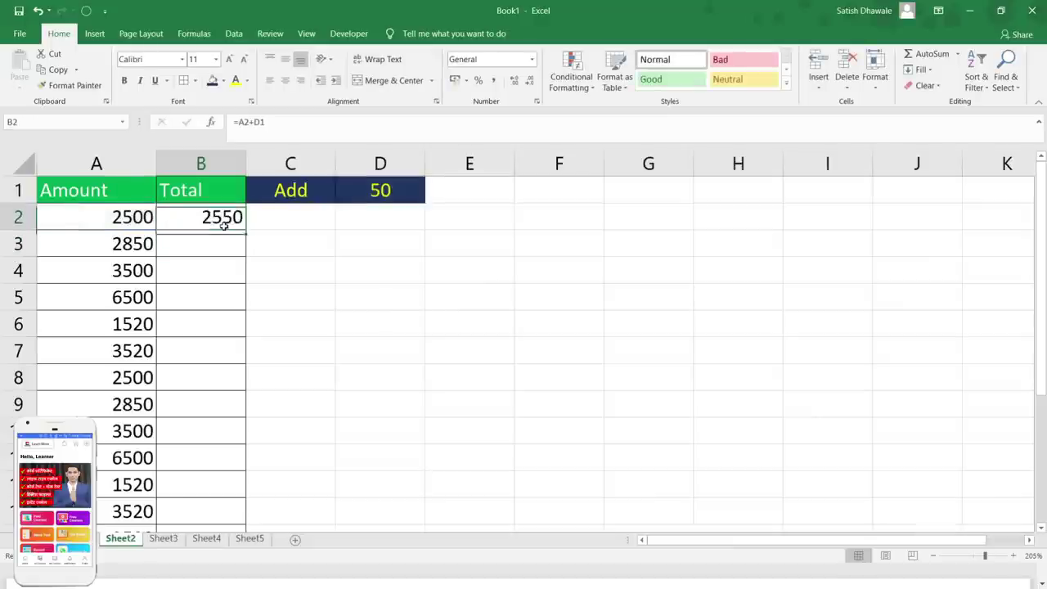
{"action": "left_click", "coordinate": [134, 242]}
{"action": "left_click", "coordinate": [211, 226]}
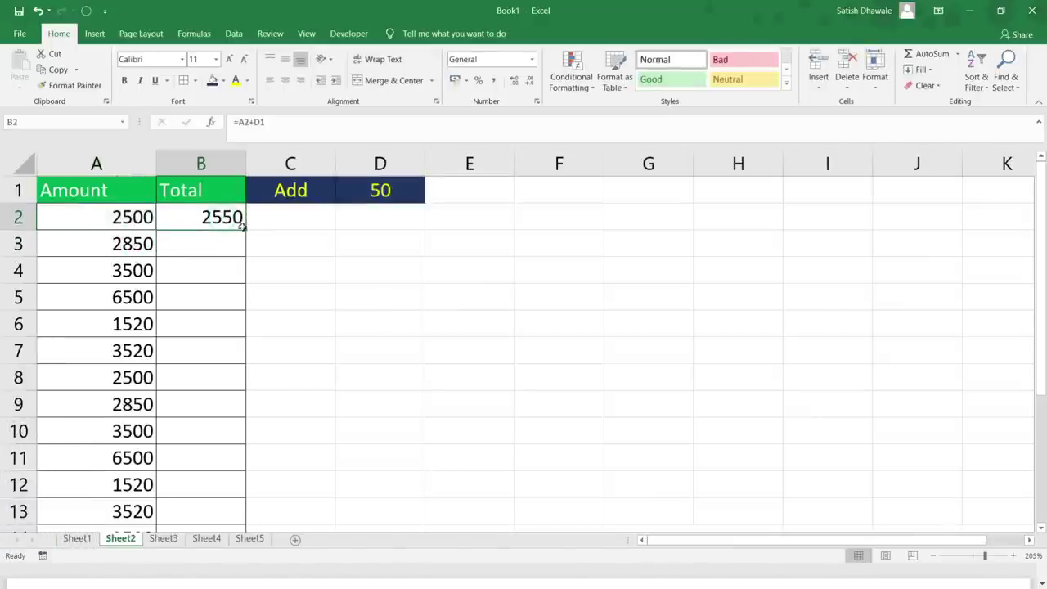
{"action": "left_click_drag", "start_coordinate": [244, 231], "coordinate": [245, 256]}
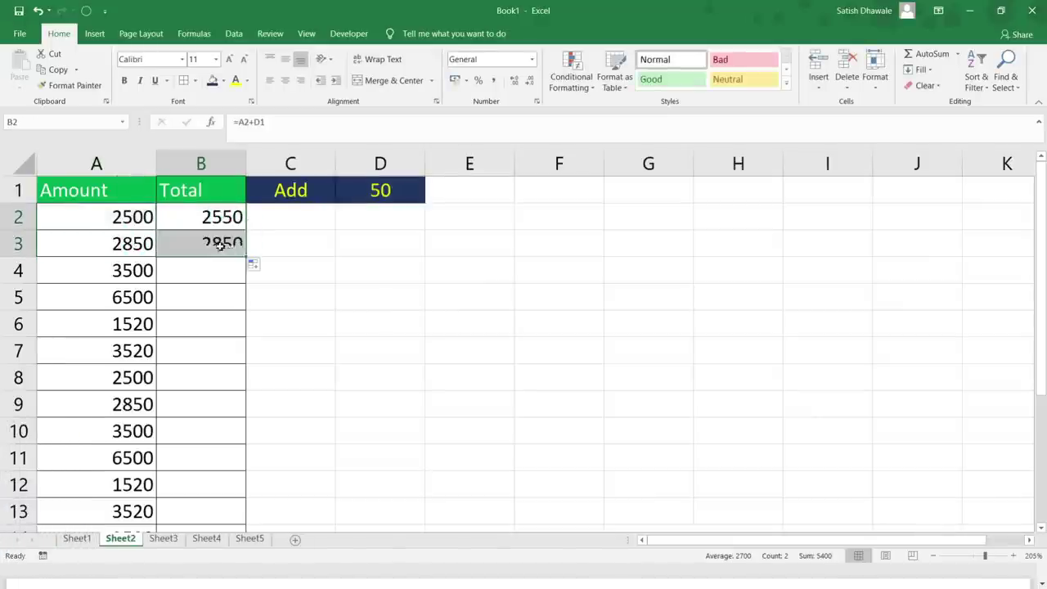
{"action": "left_click", "coordinate": [128, 218]}
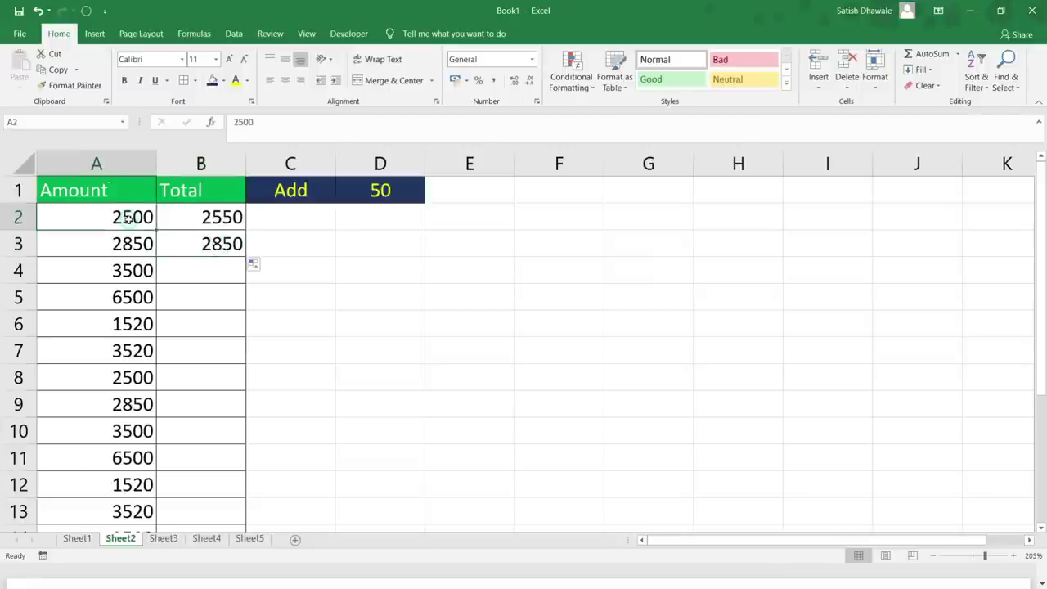
{"action": "left_click", "coordinate": [198, 216]}
{"action": "left_click", "coordinate": [196, 243]}
{"action": "double_click", "coordinate": [219, 248]}
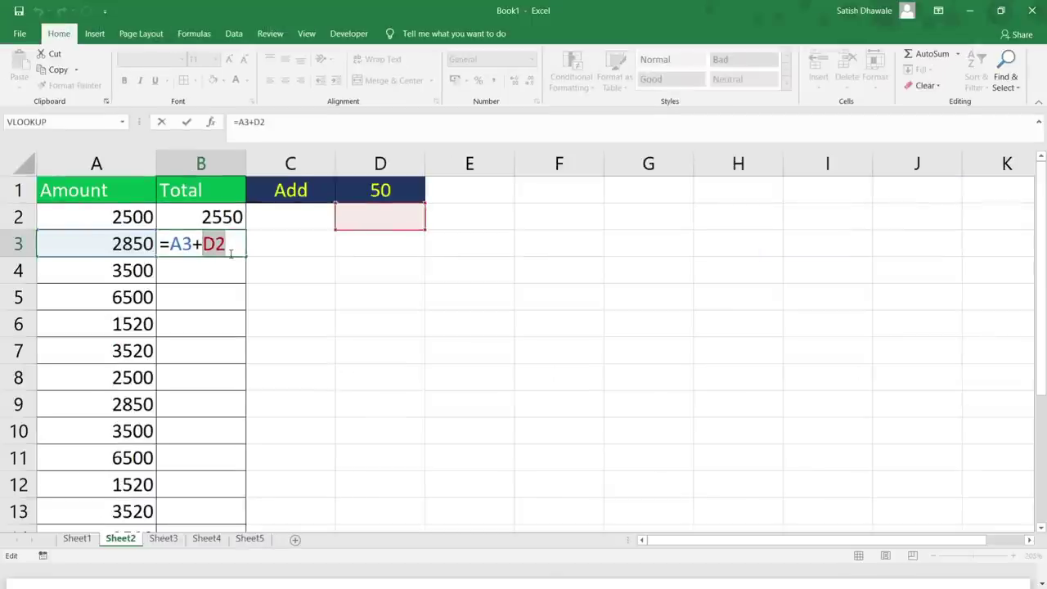
{"action": "key", "text": "Escape"}
Fill B3 down to B8, then clear the wrong totals in B3:B8
{"action": "left_click_drag", "start_coordinate": [245, 257], "coordinate": [246, 389]}
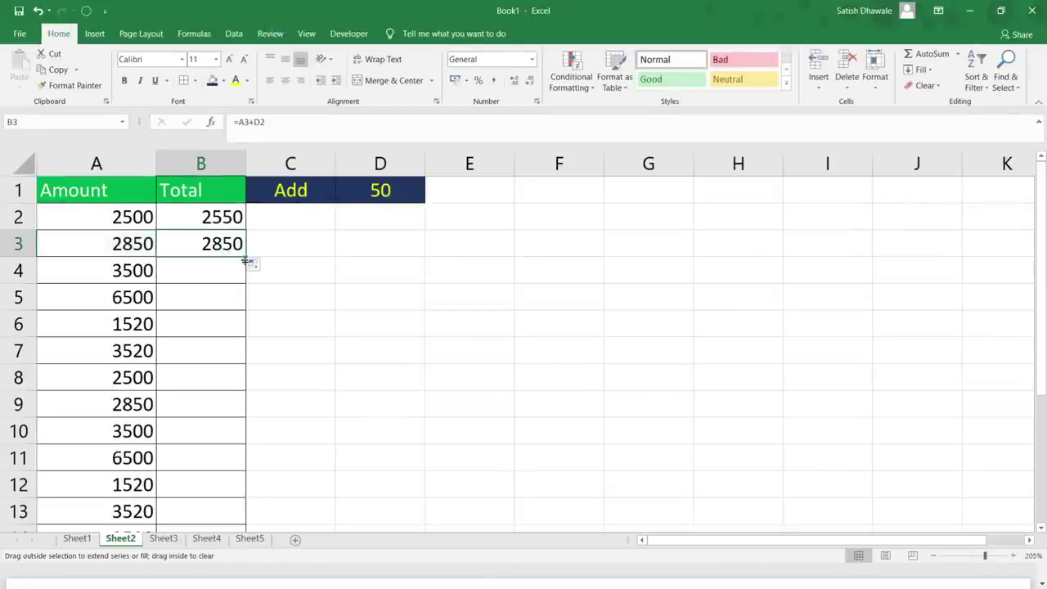
{"action": "mouse_move", "coordinate": [133, 270]}
{"action": "left_mouse_down"}
{"action": "mouse_move", "coordinate": [200, 272]}
{"action": "mouse_move", "coordinate": [215, 378]}
{"action": "left_mouse_up"}
{"action": "key", "text": "Delete"}
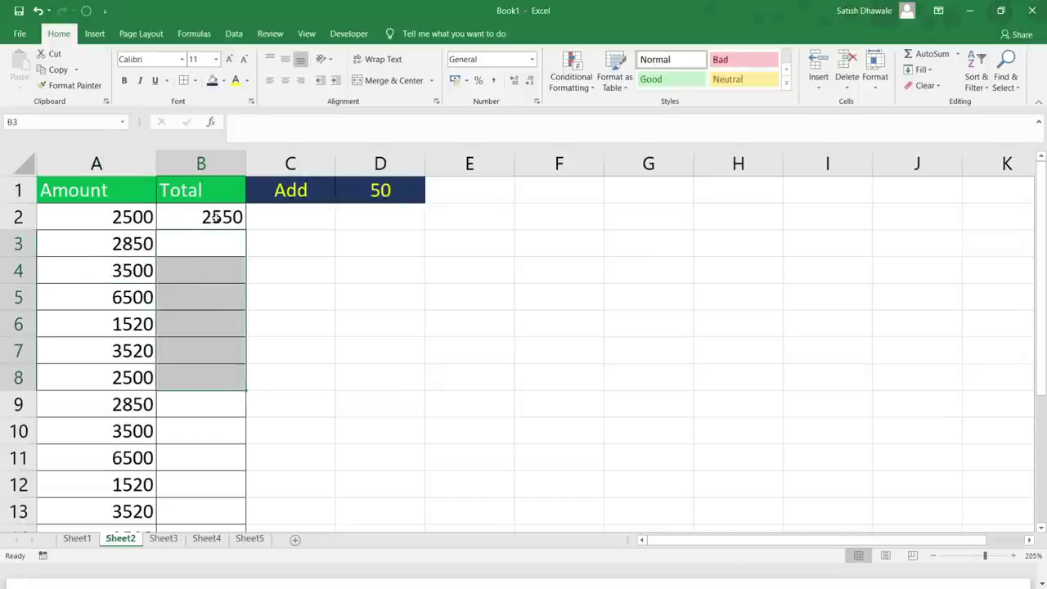
{"action": "left_click", "coordinate": [214, 218]}
{"action": "double_click", "coordinate": [215, 217]}
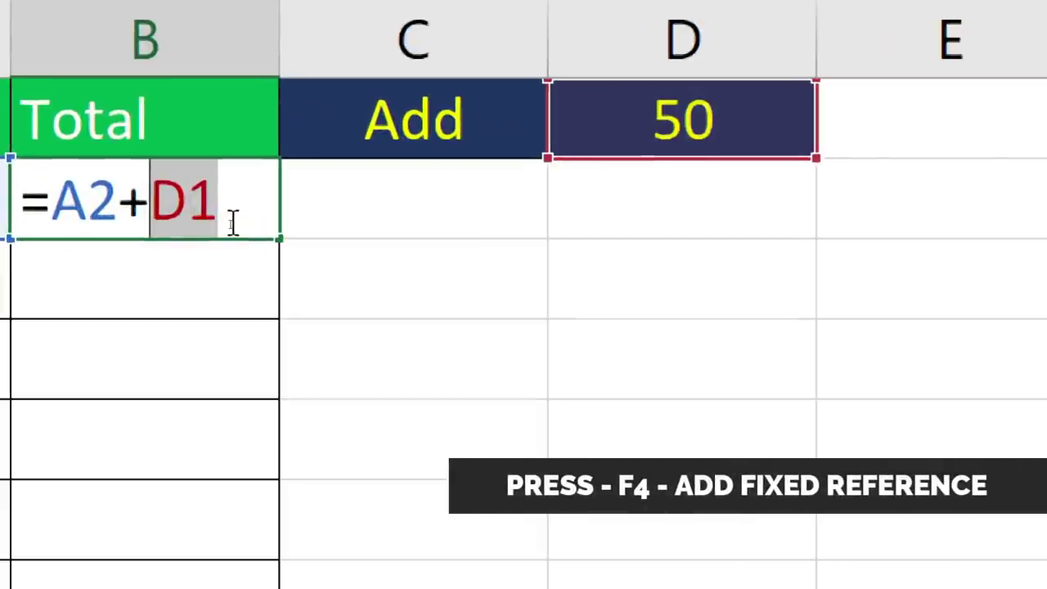
Change B2 to =A2+$D$1 with F4 and fill it down to B9
{"action": "key", "text": "F4"}
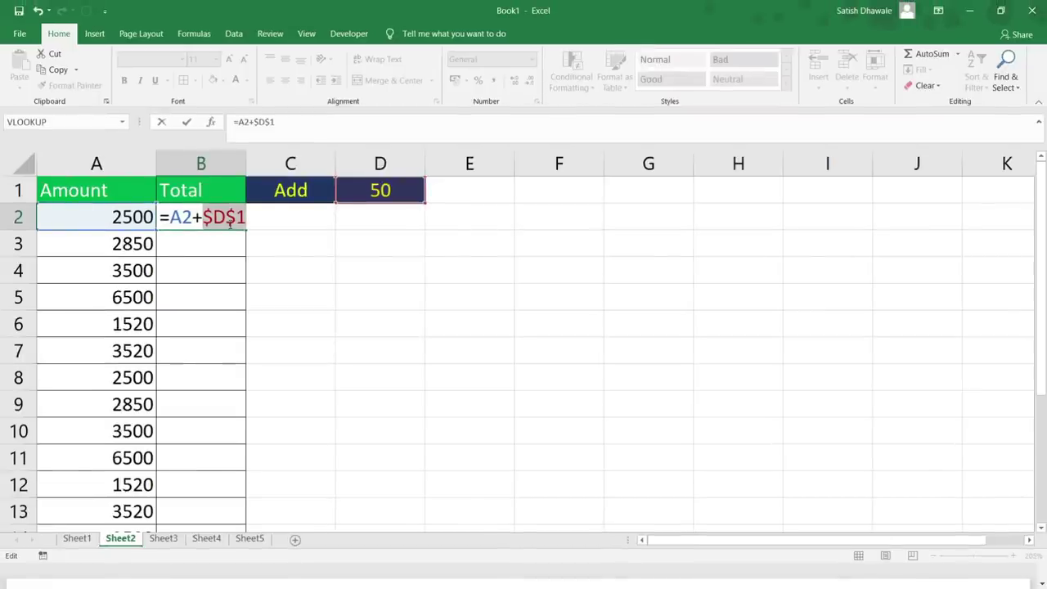
{"action": "key", "text": "Return"}
{"action": "left_click", "coordinate": [231, 224]}
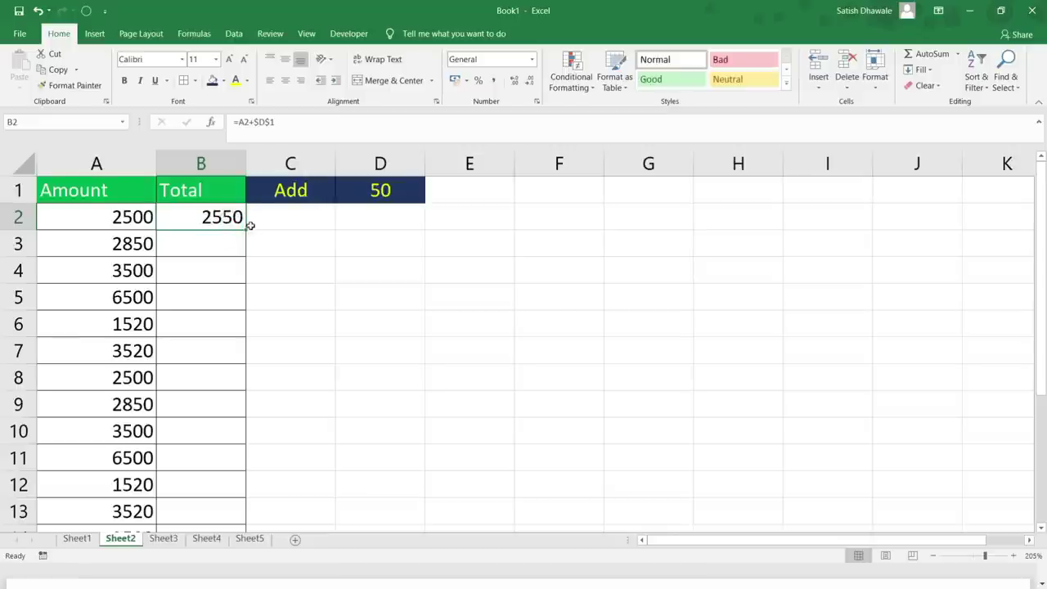
{"action": "left_click_drag", "start_coordinate": [247, 232], "coordinate": [255, 401]}
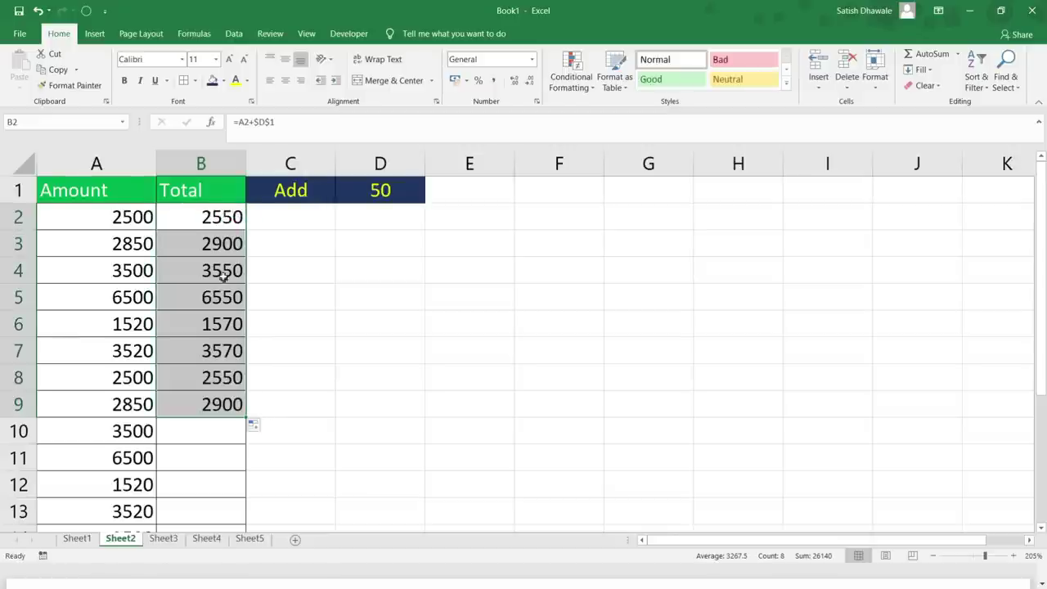
Verify the B3 and B4 formulas keep the fixed $D$1 reference
{"action": "left_click", "coordinate": [214, 239]}
{"action": "double_click", "coordinate": [215, 239]}
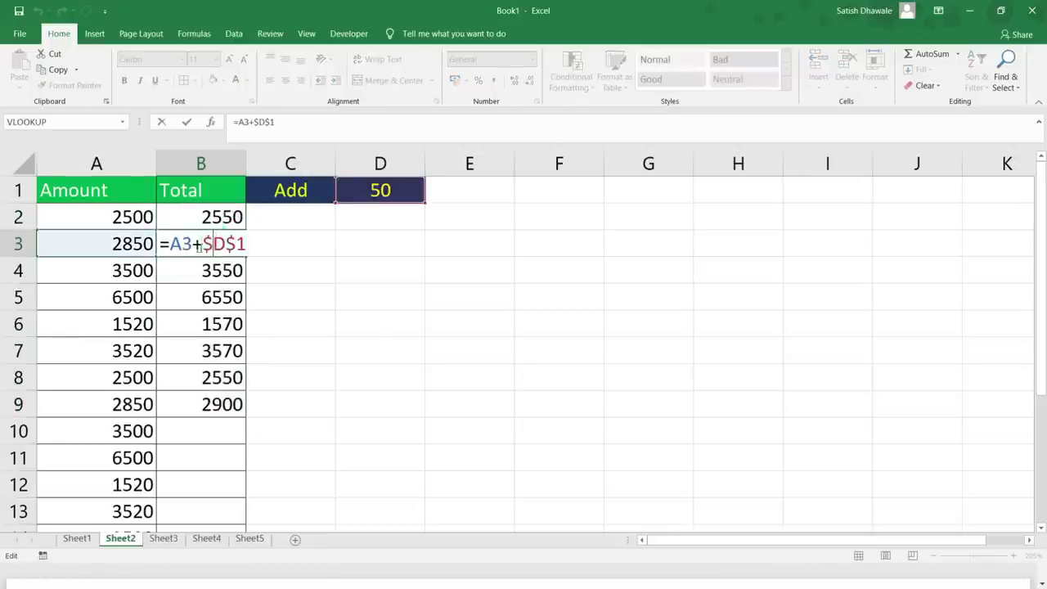
{"action": "left_click", "coordinate": [130, 271]}
{"action": "left_click", "coordinate": [210, 279]}
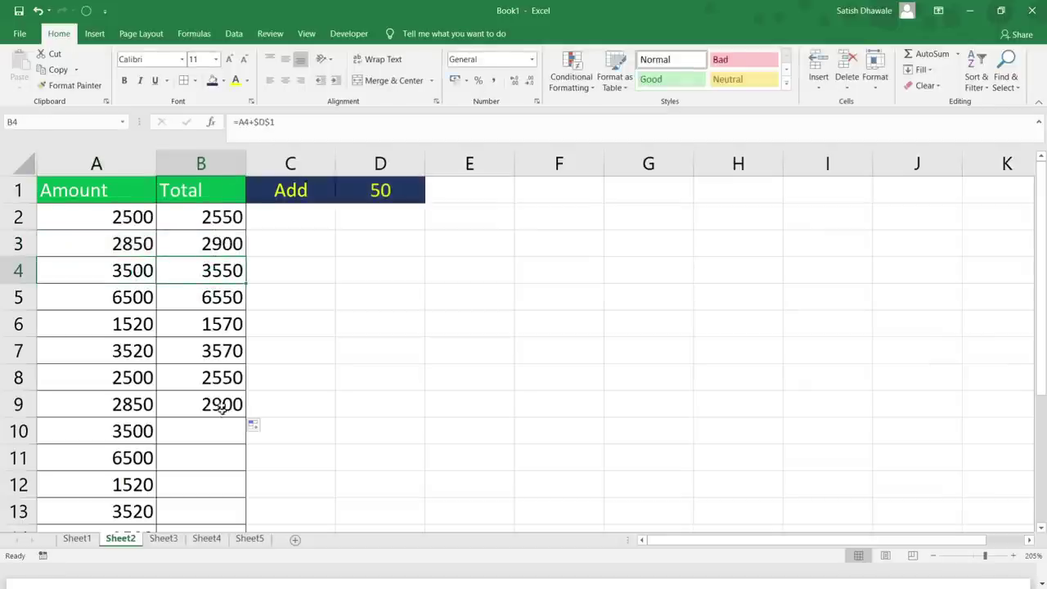
{"action": "double_click", "coordinate": [213, 245]}
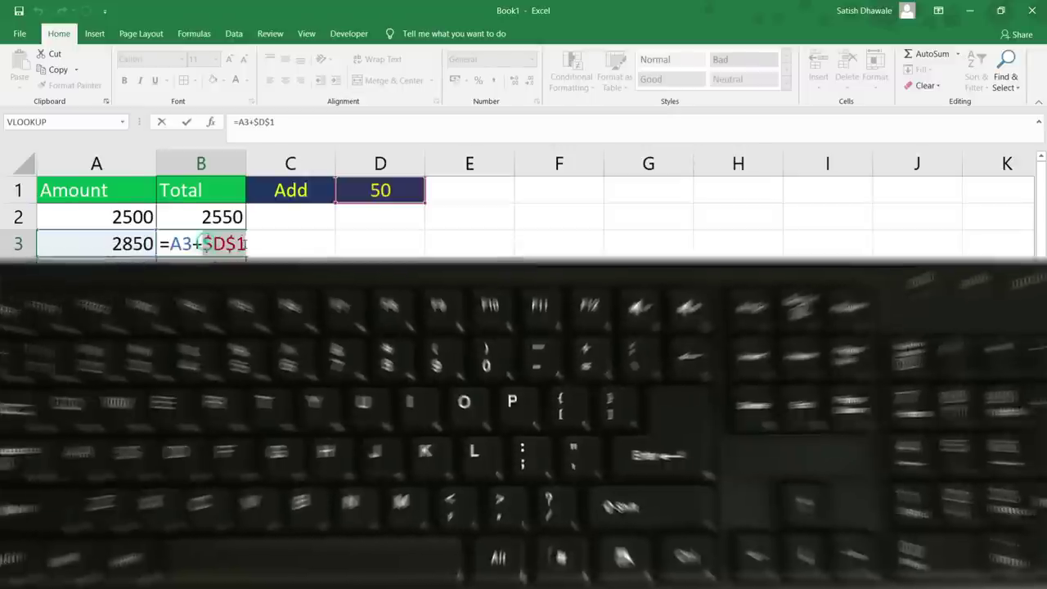
{"action": "key", "text": "Escape"}
{"action": "double_click", "coordinate": [210, 272]}
{"action": "key", "text": "F4"}
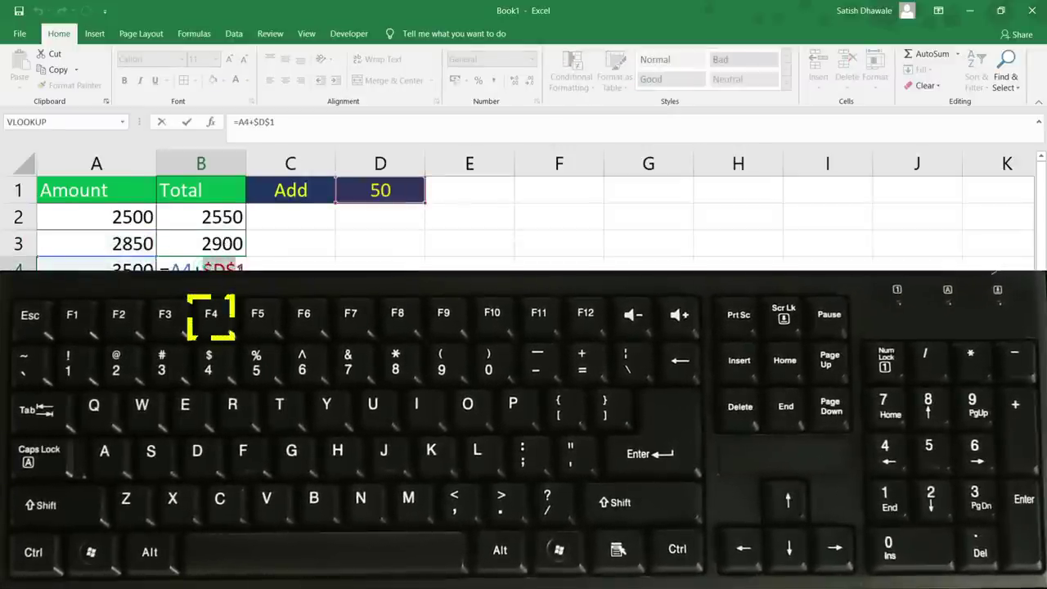
{"action": "key", "text": "Escape"}
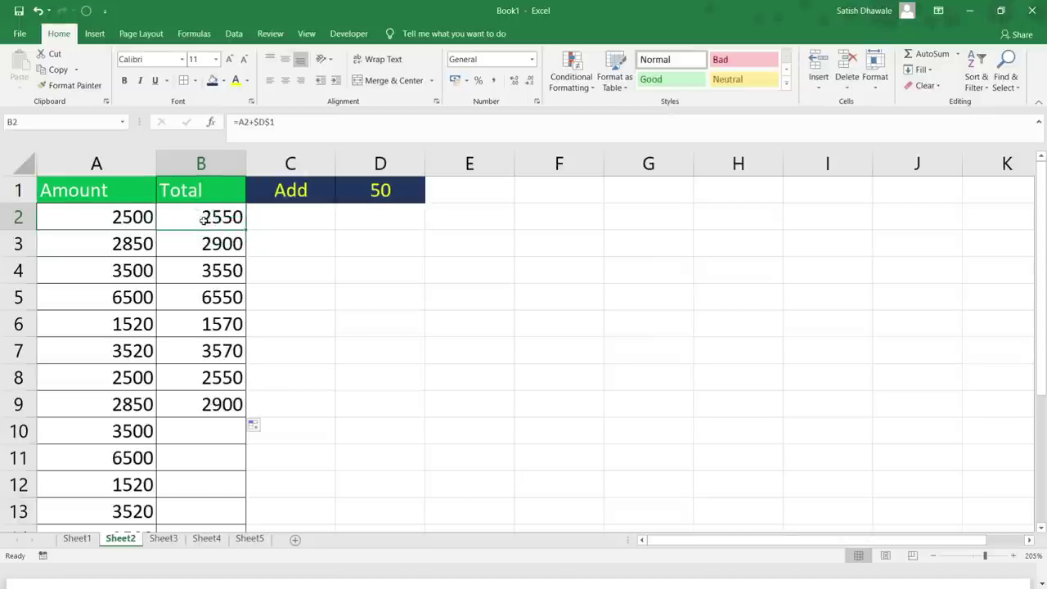
{"action": "double_click", "coordinate": [204, 219]}
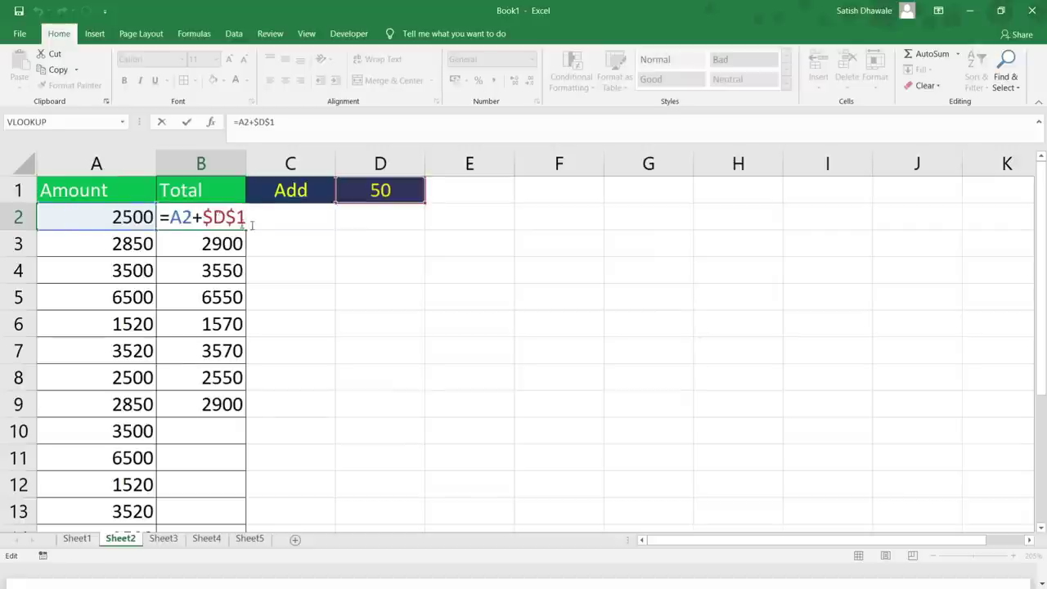
Enter HELLO in F4, then cancel overwriting it with ABC using Esc
{"action": "left_click", "coordinate": [537, 265]}
{"action": "type", "text": "HELL"}
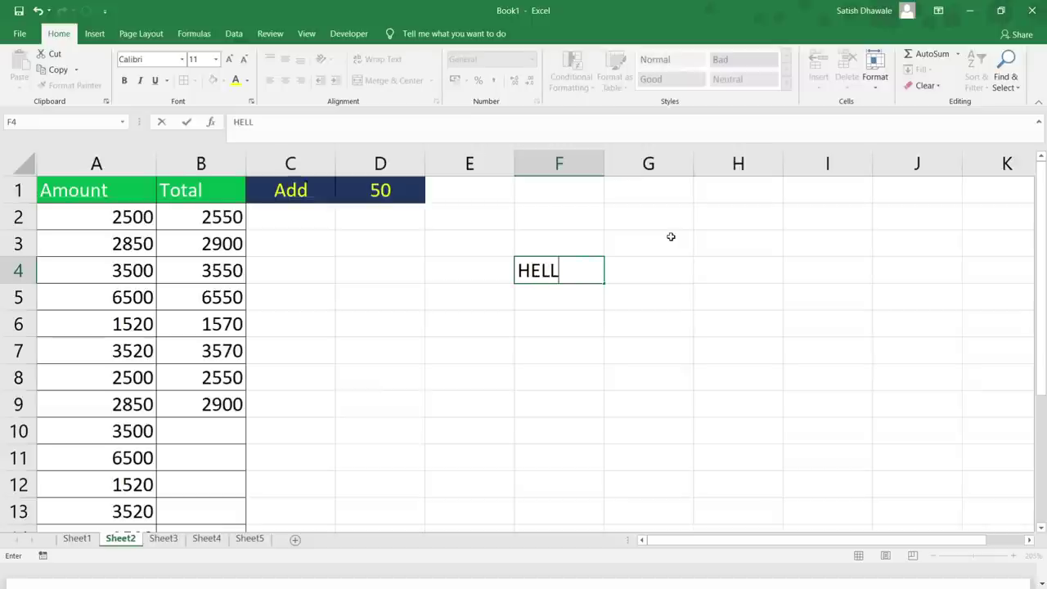
{"action": "type", "text": "O"}
{"action": "key", "text": "Return"}
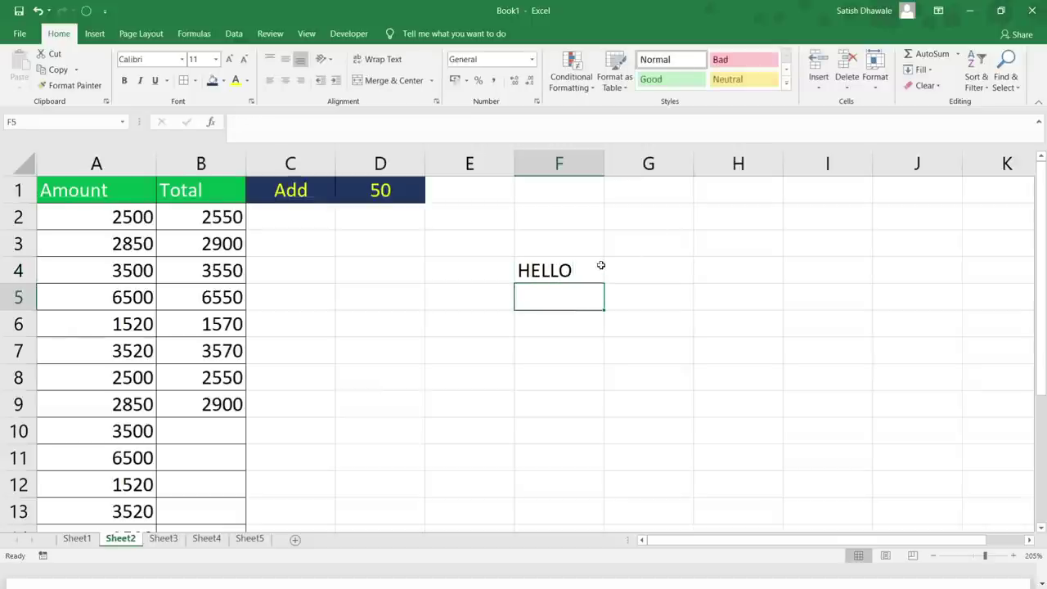
{"action": "left_click", "coordinate": [584, 267]}
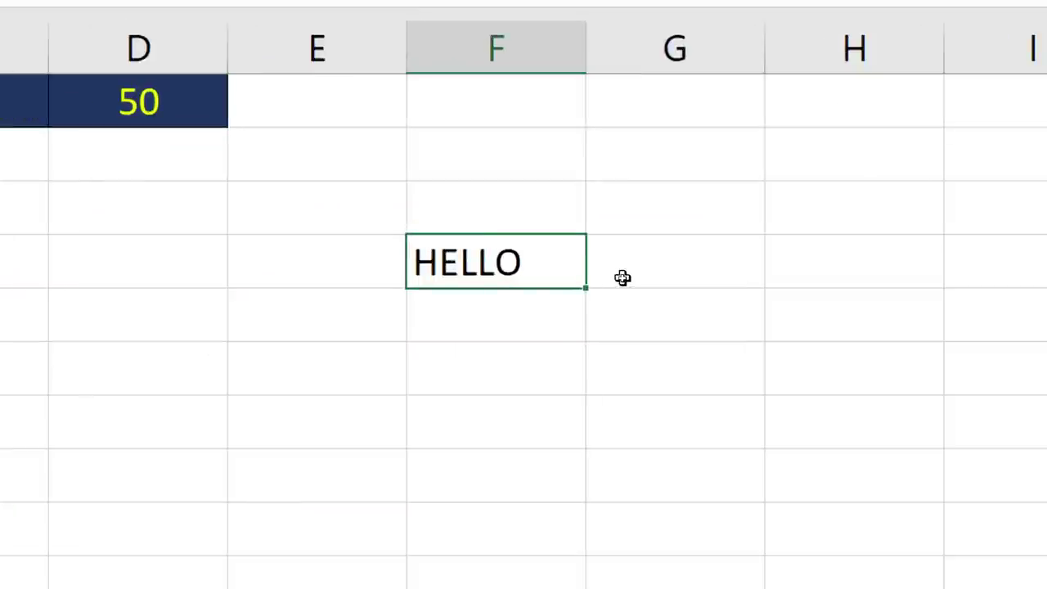
{"action": "type", "text": "ABC"}
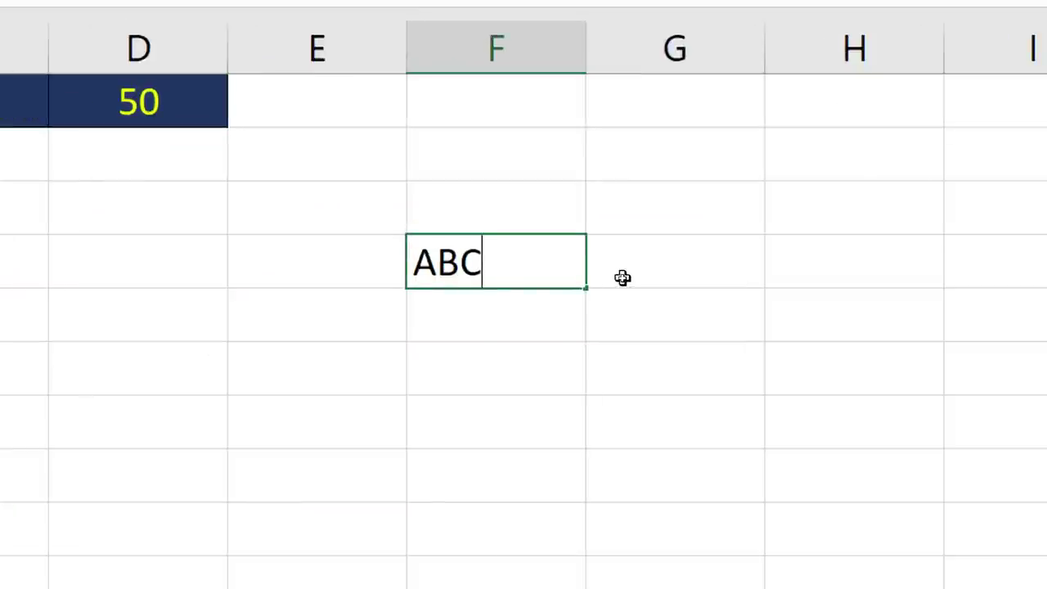
{"action": "key", "text": "Escape"}
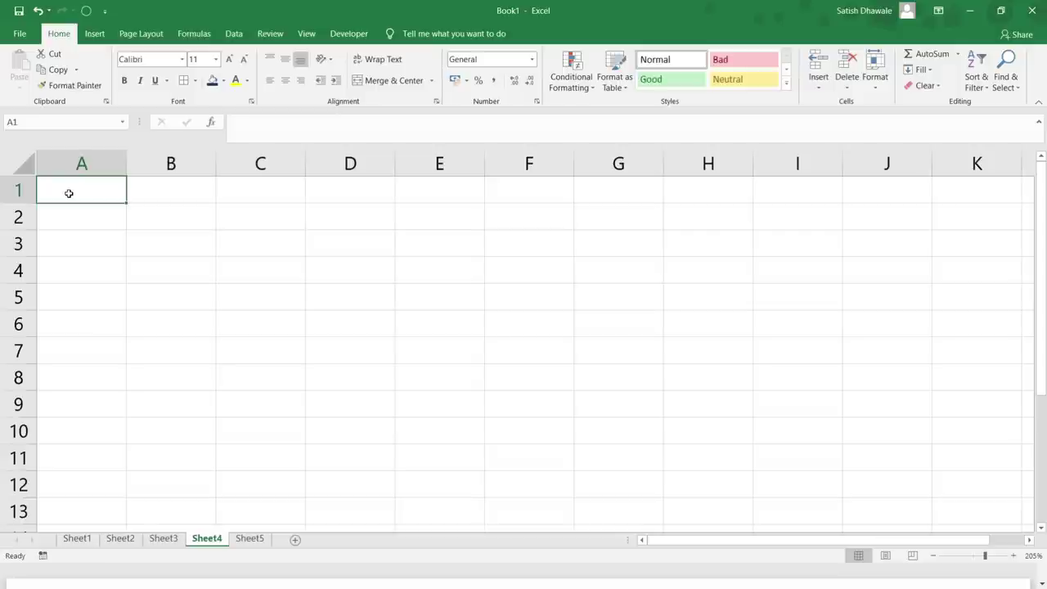
Enter a name in A1 of Sheet4 and fill it right across B1:H1 with Ctrl+R
{"action": "type", "text": "SATISH"}
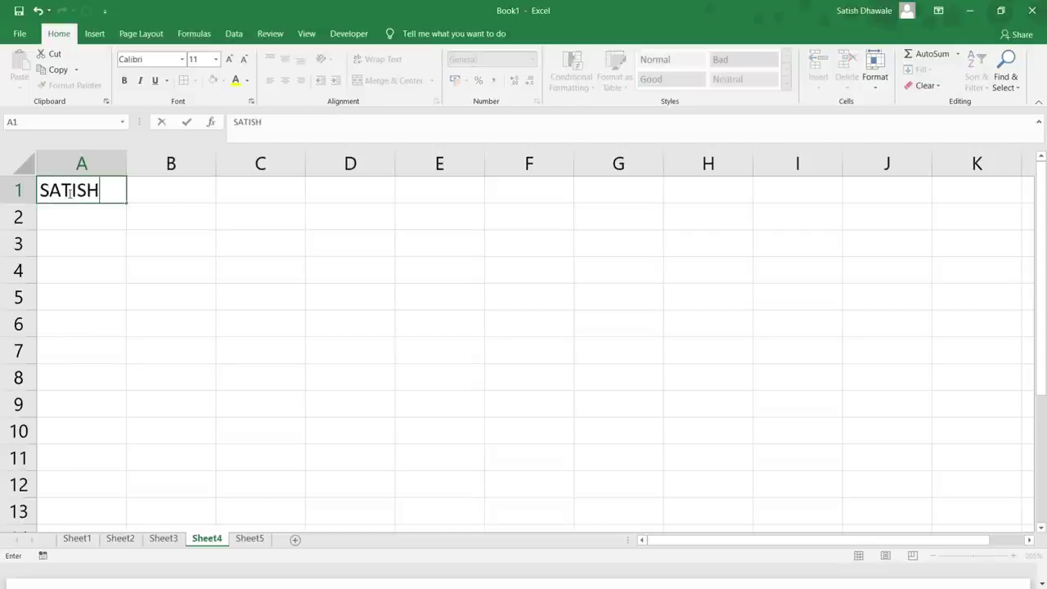
{"action": "key", "text": "Return"}
{"action": "left_click_drag", "start_coordinate": [75, 190], "coordinate": [740, 183]}
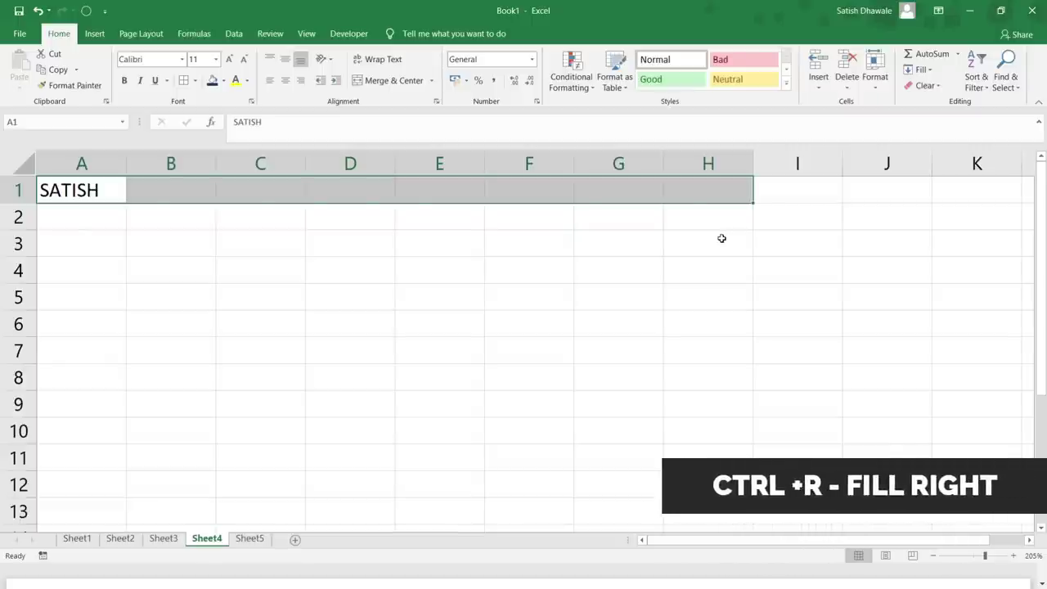
{"action": "key", "text": "ctrl+r"}
Fill row 1 down through row 11 with Ctrl+D so A1:H11 is filled, then reselect A1:H1
{"action": "mouse_move", "coordinate": [86, 190]}
{"action": "left_mouse_down"}
{"action": "mouse_move", "coordinate": [714, 323]}
{"action": "mouse_move", "coordinate": [707, 465]}
{"action": "left_mouse_up"}
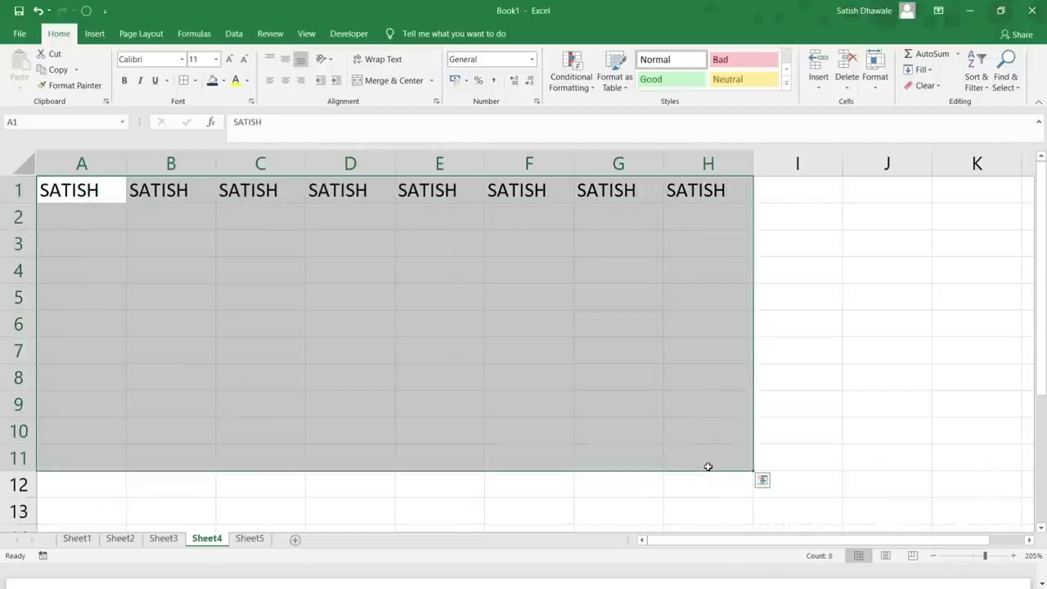
{"action": "key", "text": "ctrl+d"}
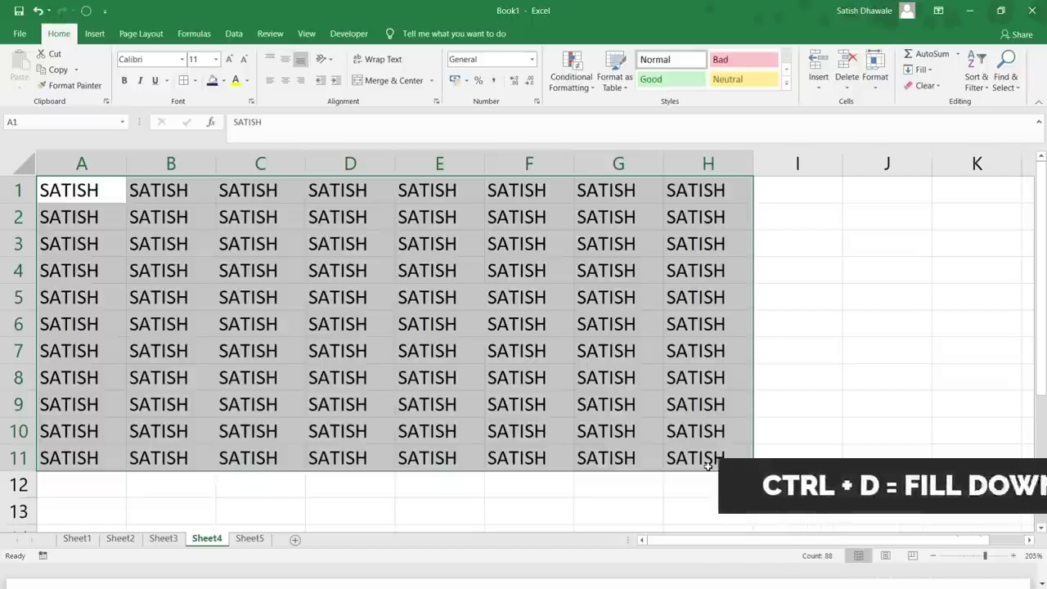
{"action": "left_click_drag", "start_coordinate": [80, 194], "coordinate": [110, 459]}
{"action": "left_click", "coordinate": [122, 195]}
{"action": "left_click_drag", "start_coordinate": [143, 193], "coordinate": [671, 191]}
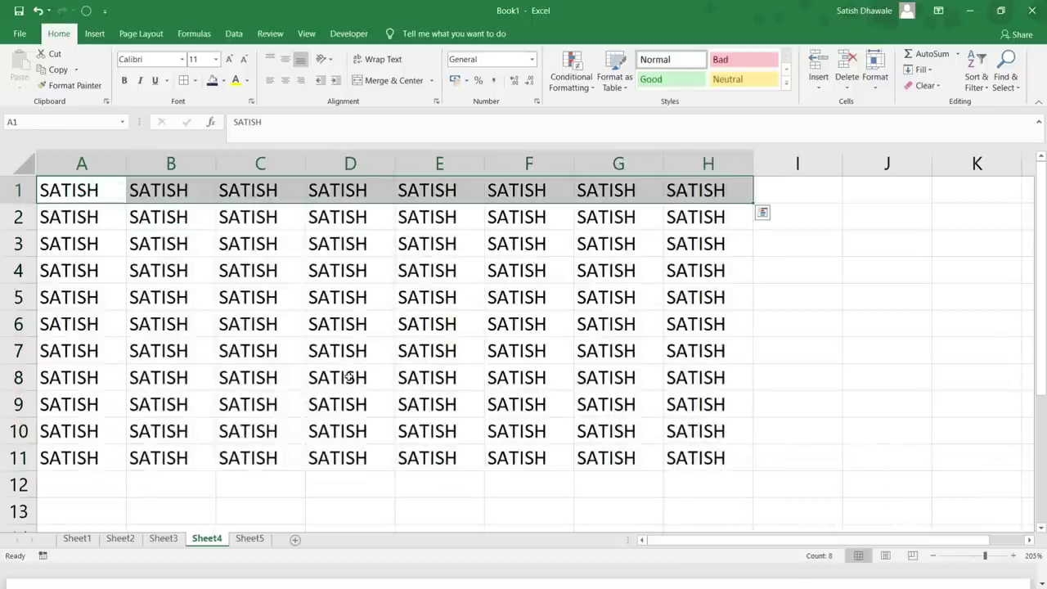
On Sheet2, clear the totals in B3:B11 and refill B2's Total formula down column B
{"action": "left_click", "coordinate": [135, 541]}
{"action": "left_click_drag", "start_coordinate": [212, 243], "coordinate": [212, 454]}
{"action": "key", "text": "Delete"}
{"action": "double_click", "coordinate": [217, 217]}
{"action": "key", "text": "Escape"}
{"action": "mouse_move", "coordinate": [212, 217]}
{"action": "left_mouse_down"}
{"action": "mouse_move", "coordinate": [210, 506]}
{"action": "mouse_move", "coordinate": [206, 486]}
{"action": "left_mouse_up"}
{"action": "scroll", "coordinate": [290, 442], "scroll_direction": "up", "scroll_amount": 3}
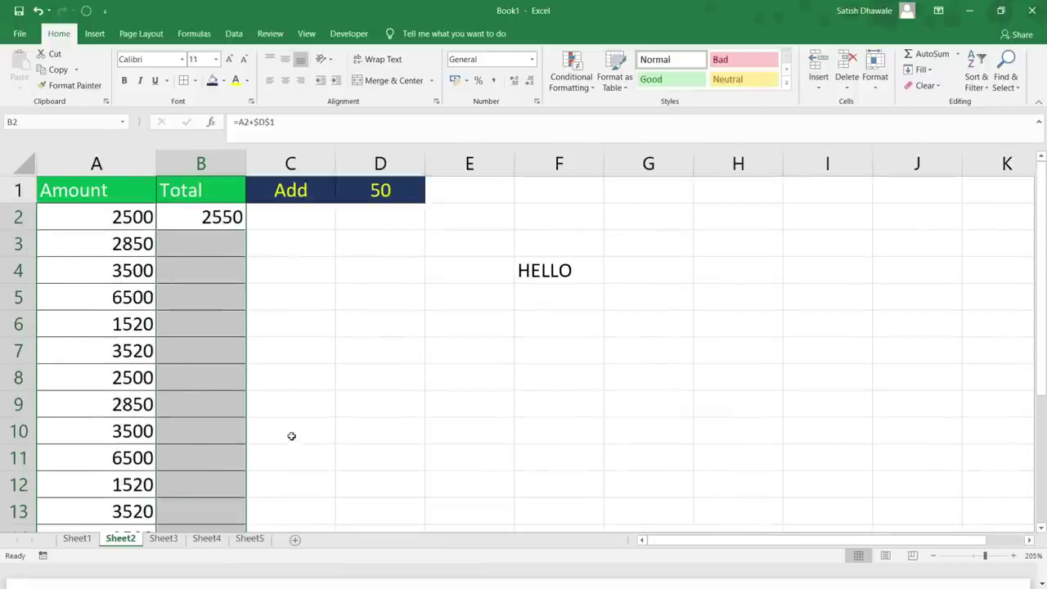
{"action": "key", "text": "ctrl+v"}
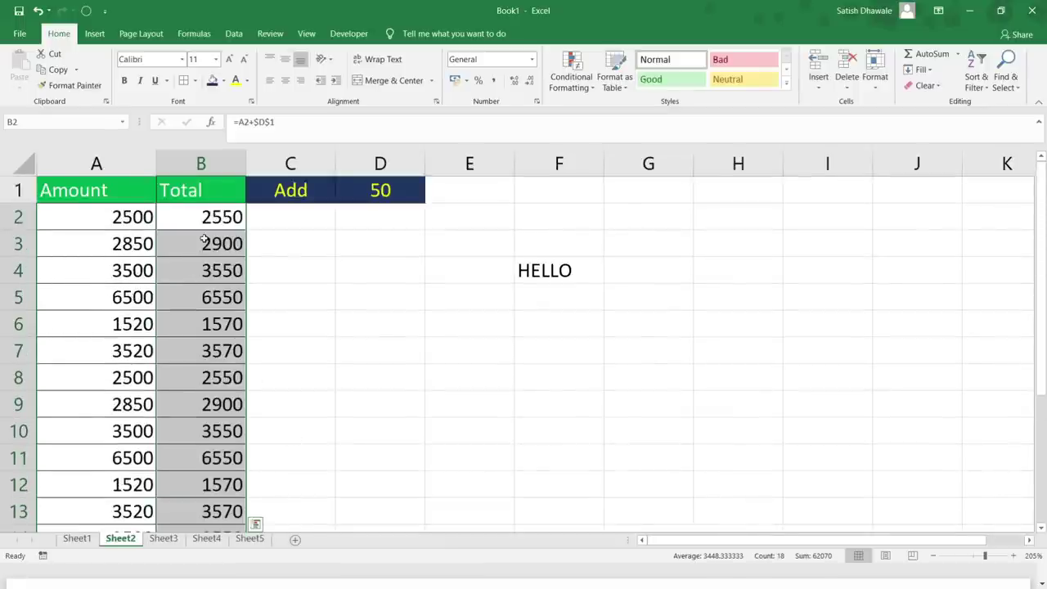
{"action": "double_click", "coordinate": [204, 239]}
{"action": "key", "text": "Return"}
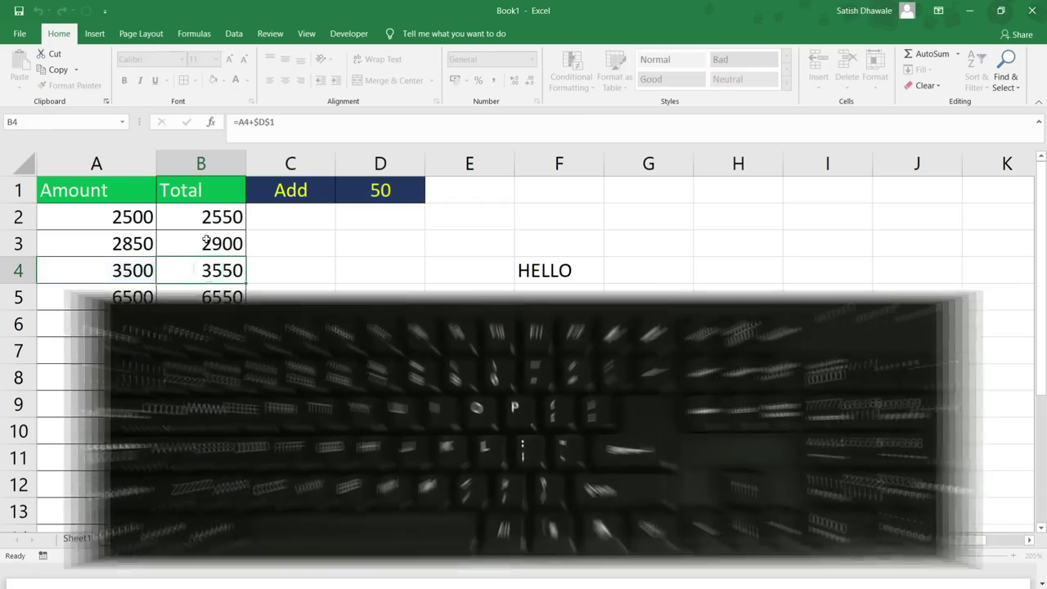
Fill B2's formula right into C2:D2 with Ctrl+R, then undo it so C2 stays empty
{"action": "left_click_drag", "start_coordinate": [287, 217], "coordinate": [355, 220]}
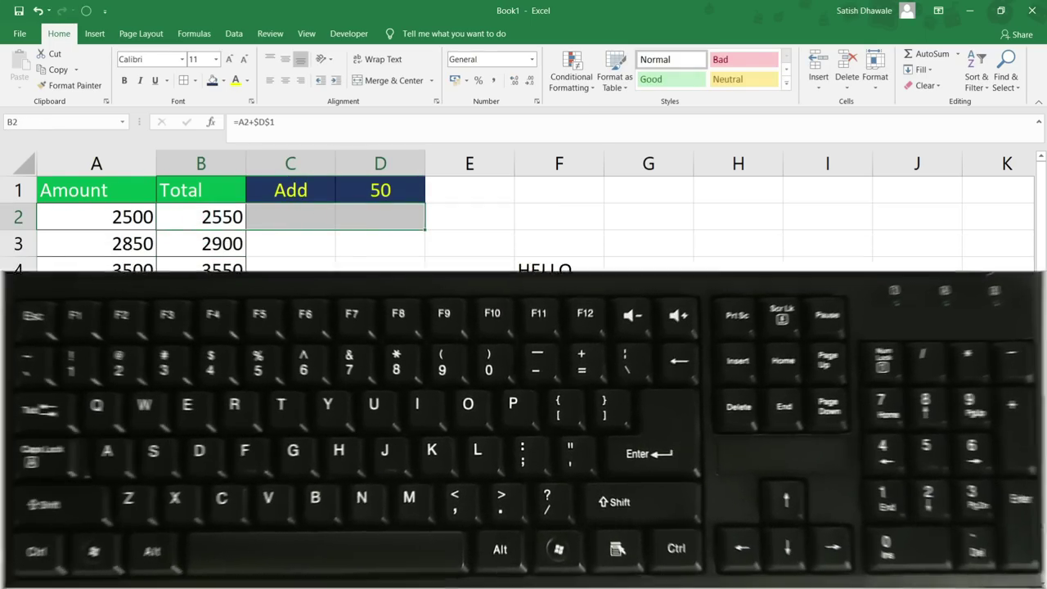
{"action": "key", "text": "ctrl+r"}
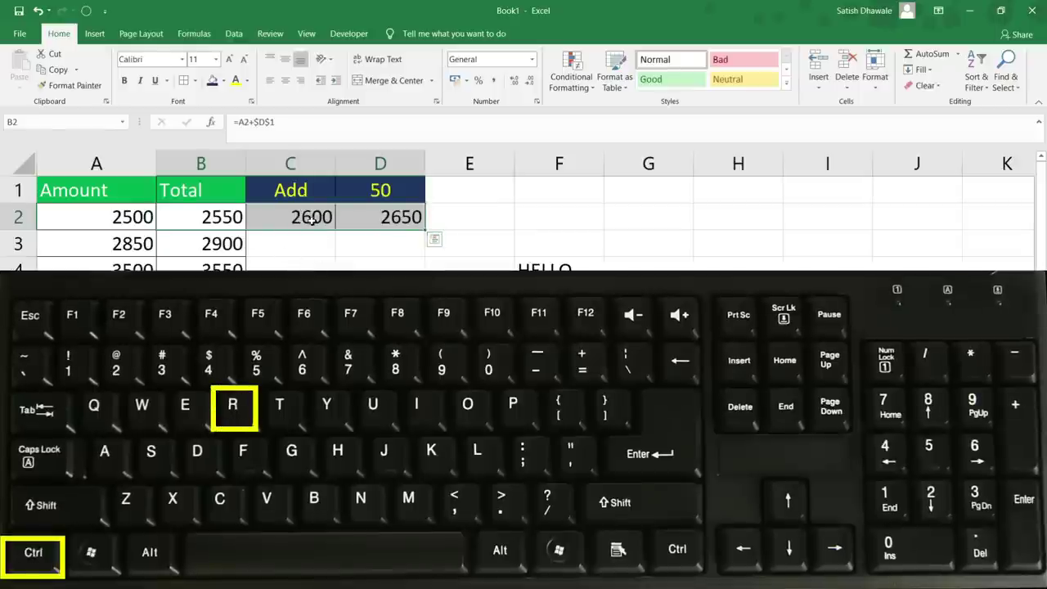
{"action": "key", "text": "ctrl+z"}
{"action": "left_click", "coordinate": [314, 221]}
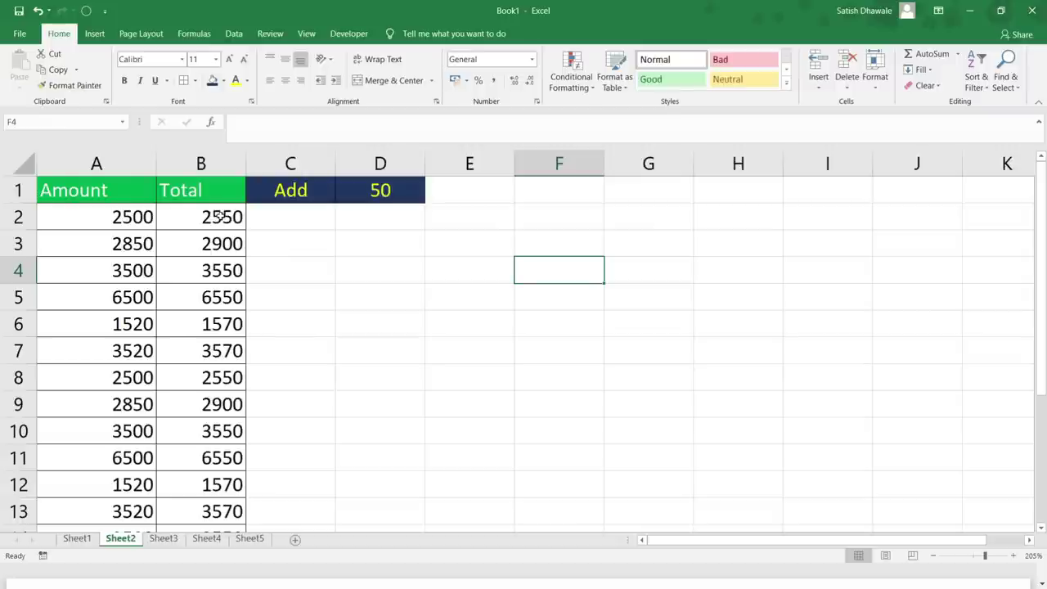
Copy the B2:B8 totals and paste them into F2:F8 as values only via Paste Special
{"action": "left_click_drag", "start_coordinate": [219, 214], "coordinate": [218, 372]}
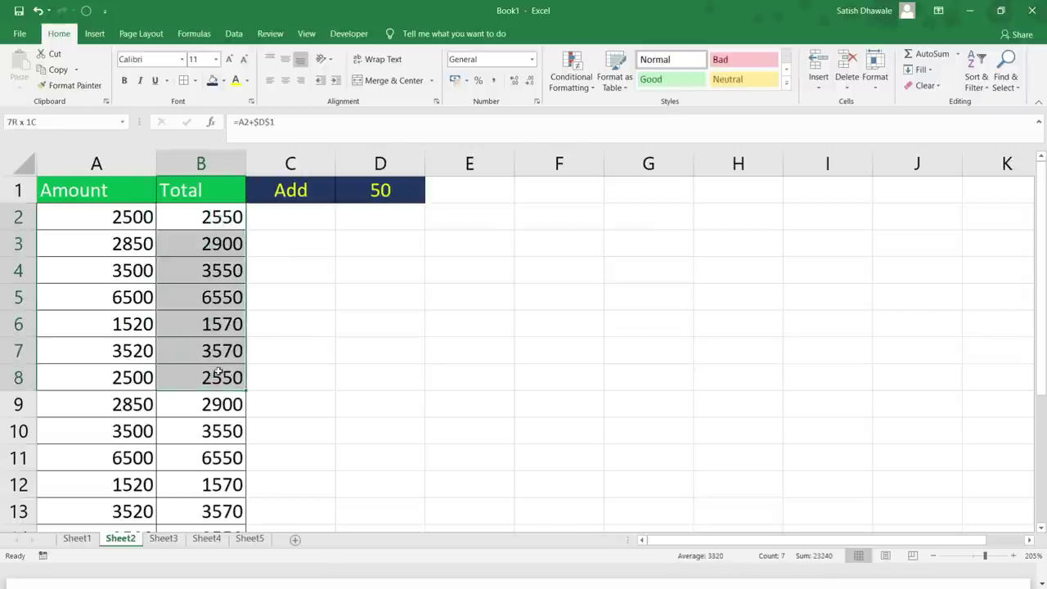
{"action": "key", "text": "ctrl+c"}
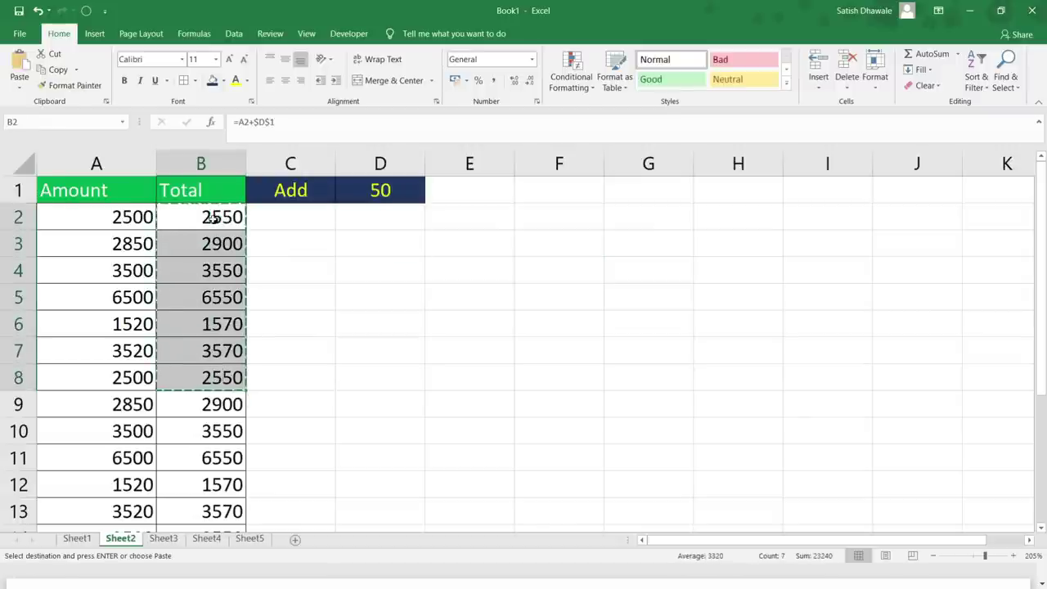
{"action": "left_click", "coordinate": [576, 214]}
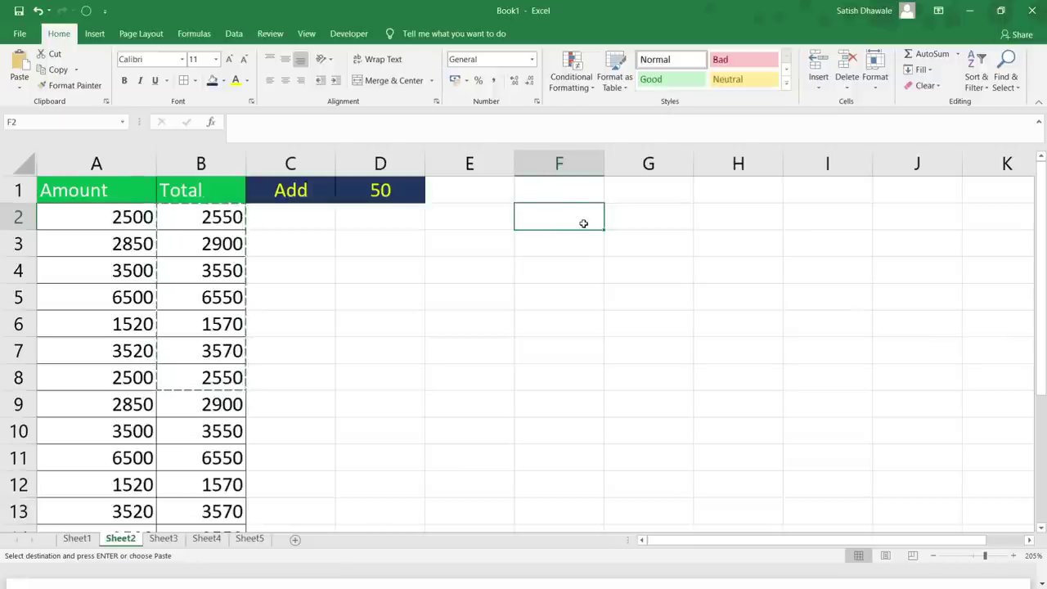
{"action": "key", "text": "ctrl+alt+v"}
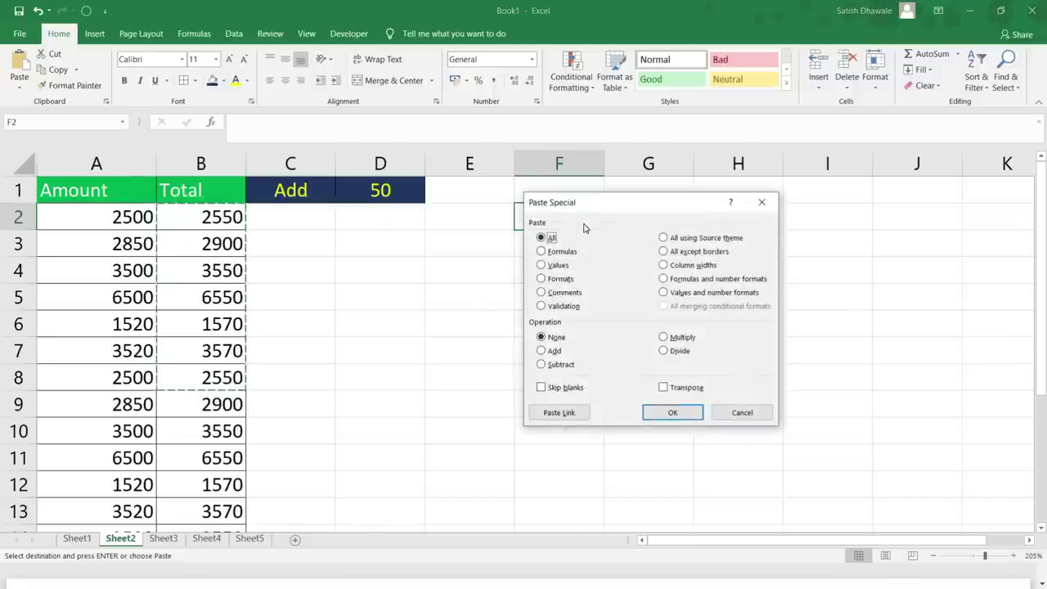
{"action": "left_click_drag", "start_coordinate": [595, 215], "coordinate": [680, 214]}
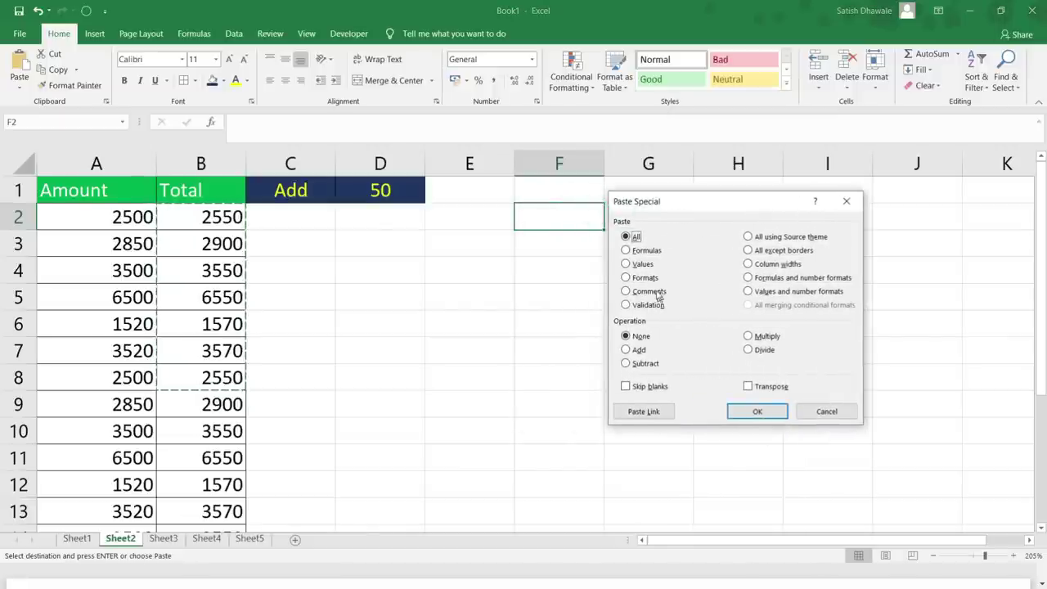
{"action": "left_click", "coordinate": [644, 267]}
{"action": "left_click", "coordinate": [757, 412]}
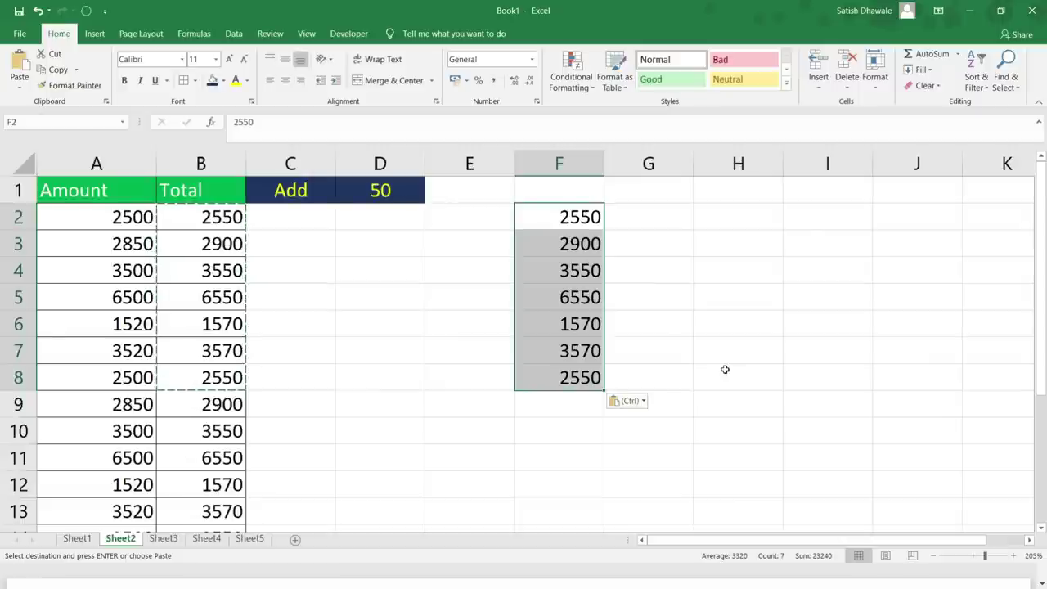
{"action": "key", "text": "ctrl+alt+v"}
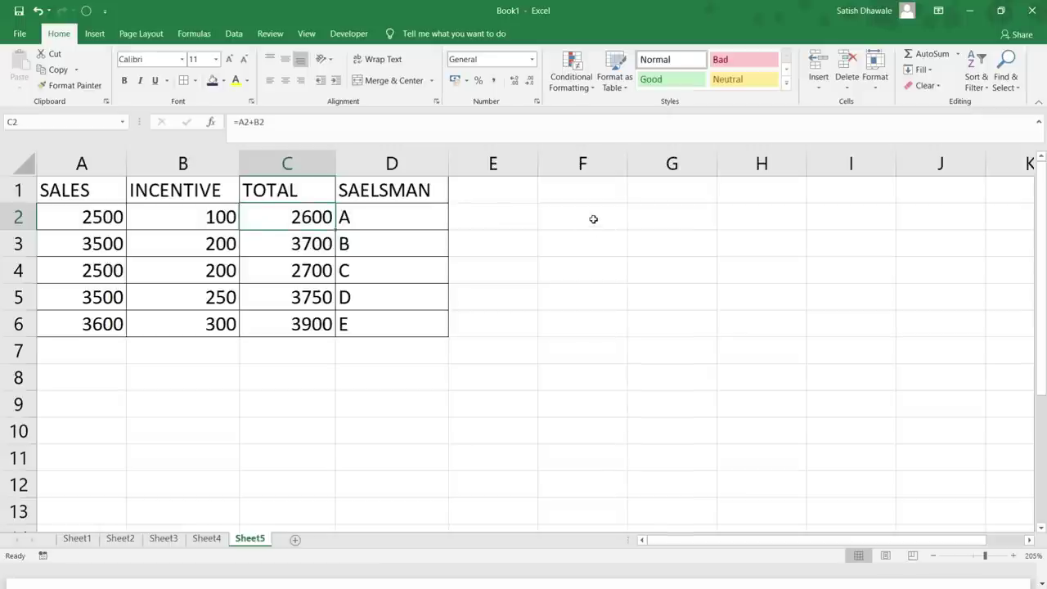
In F2, type =VLOOKUP(MAX(C2:C6) and highlight the MAX(C2:C6) part of the formula
{"action": "left_click", "coordinate": [594, 220]}
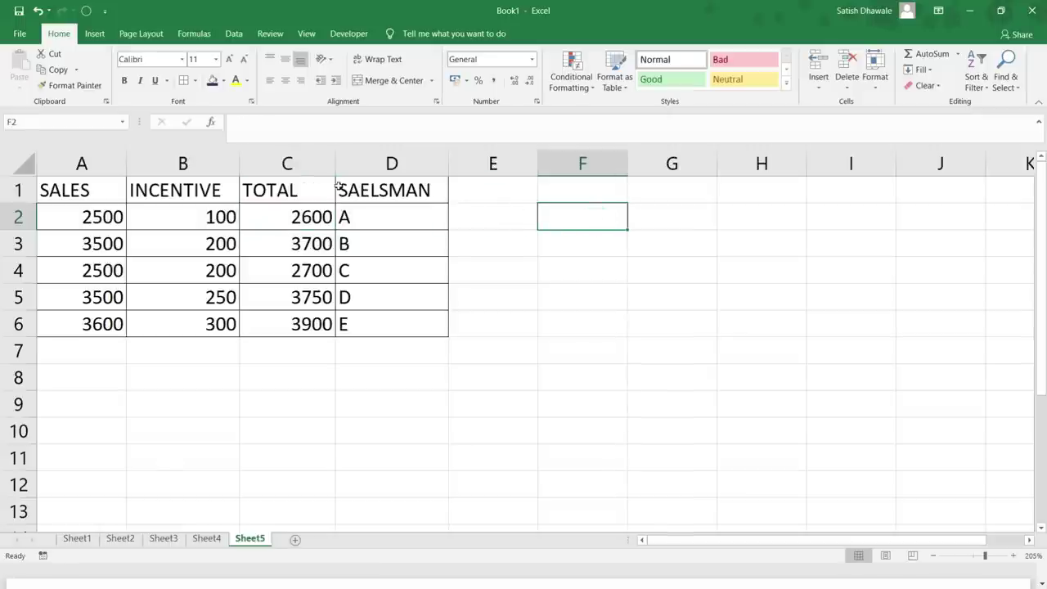
{"action": "left_click_drag", "start_coordinate": [331, 186], "coordinate": [380, 328]}
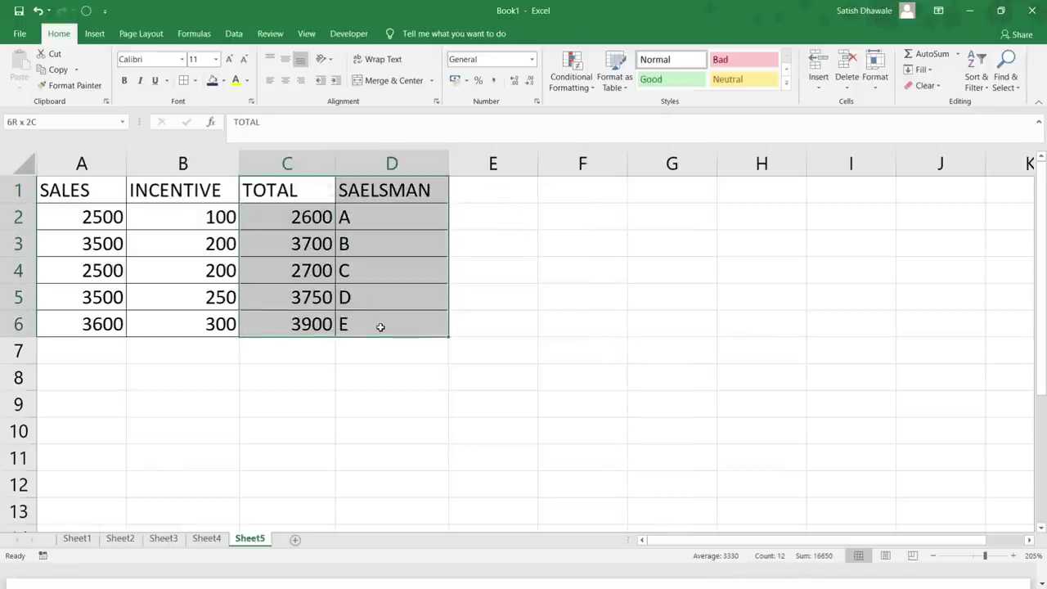
{"action": "left_click_drag", "start_coordinate": [315, 213], "coordinate": [319, 319]}
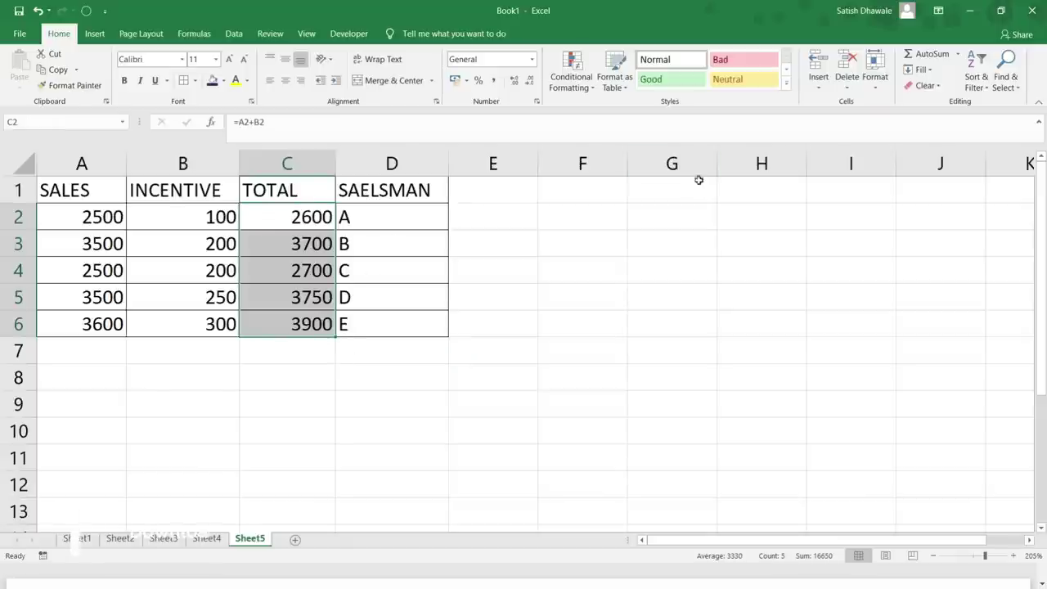
{"action": "left_click", "coordinate": [610, 217]}
{"action": "type", "text": "="}
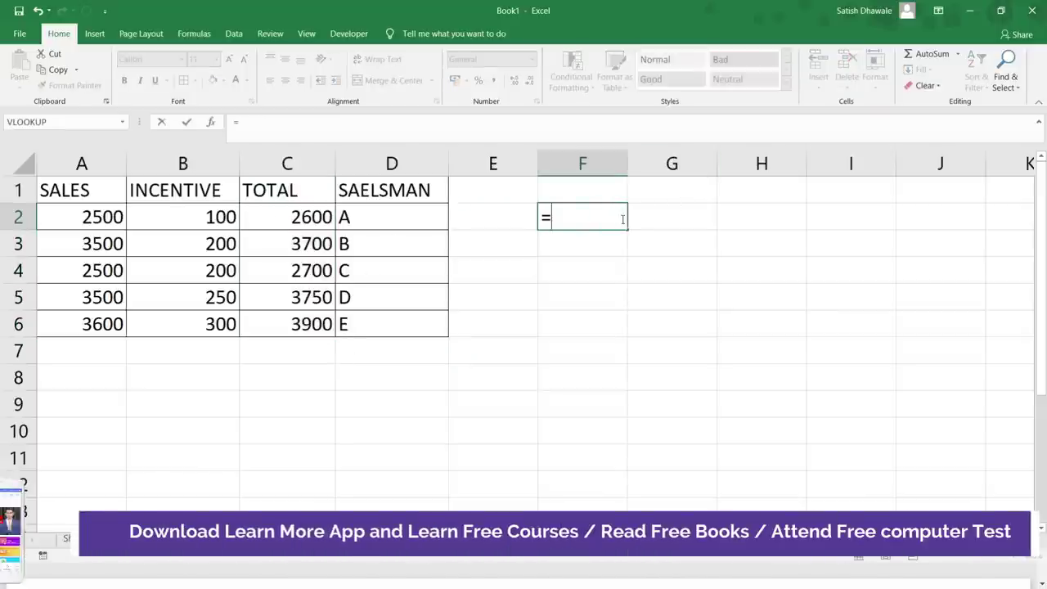
{"action": "type", "text": "VLO"}
{"action": "key", "text": "Tab"}
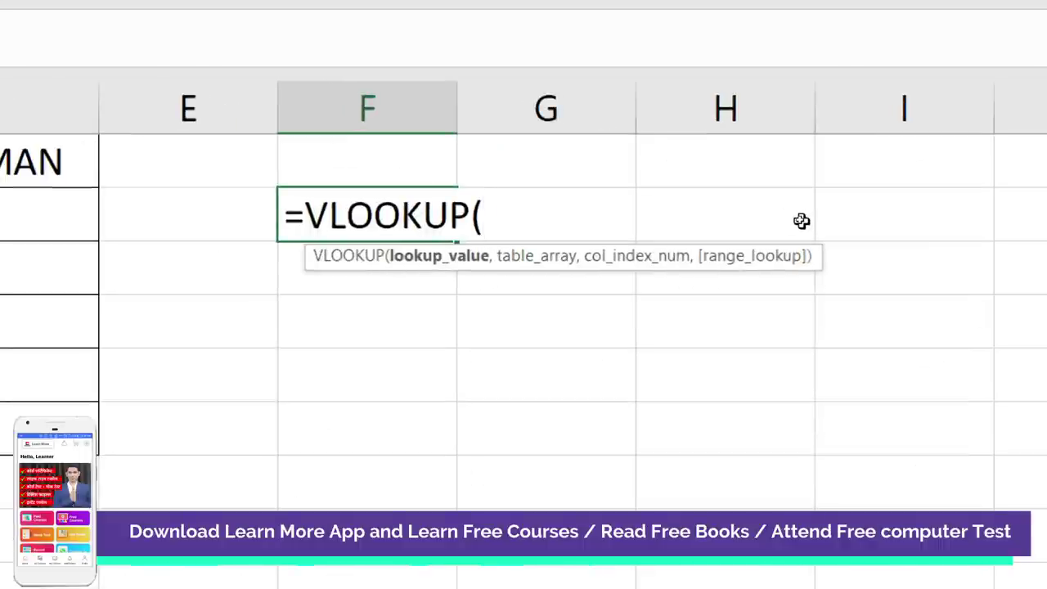
{"action": "type", "text": "MAX"}
{"action": "key", "text": "Tab"}
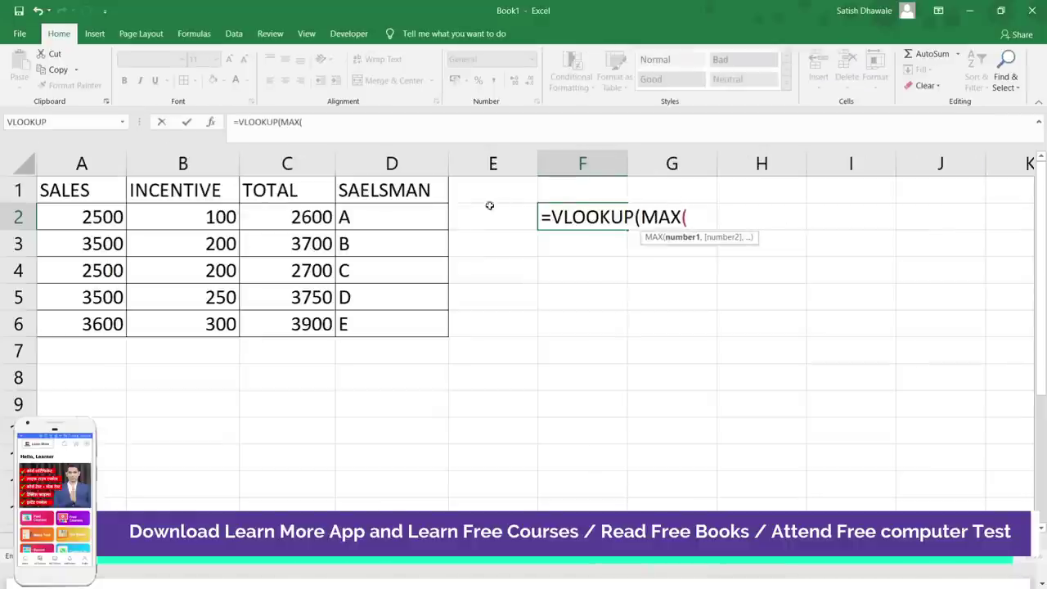
{"action": "left_click_drag", "start_coordinate": [323, 217], "coordinate": [303, 324]}
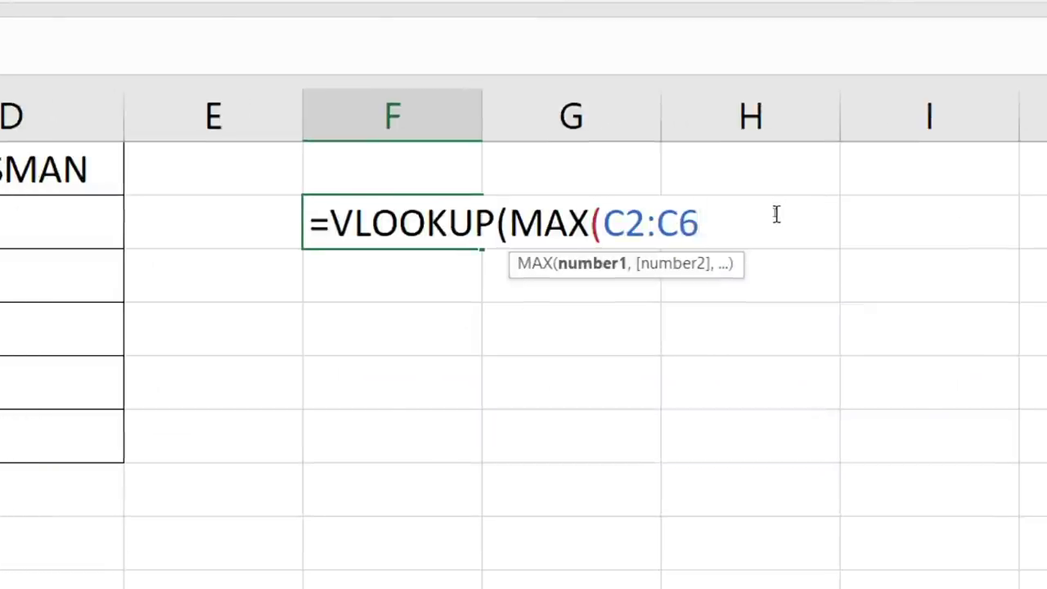
{"action": "type", "text": ")"}
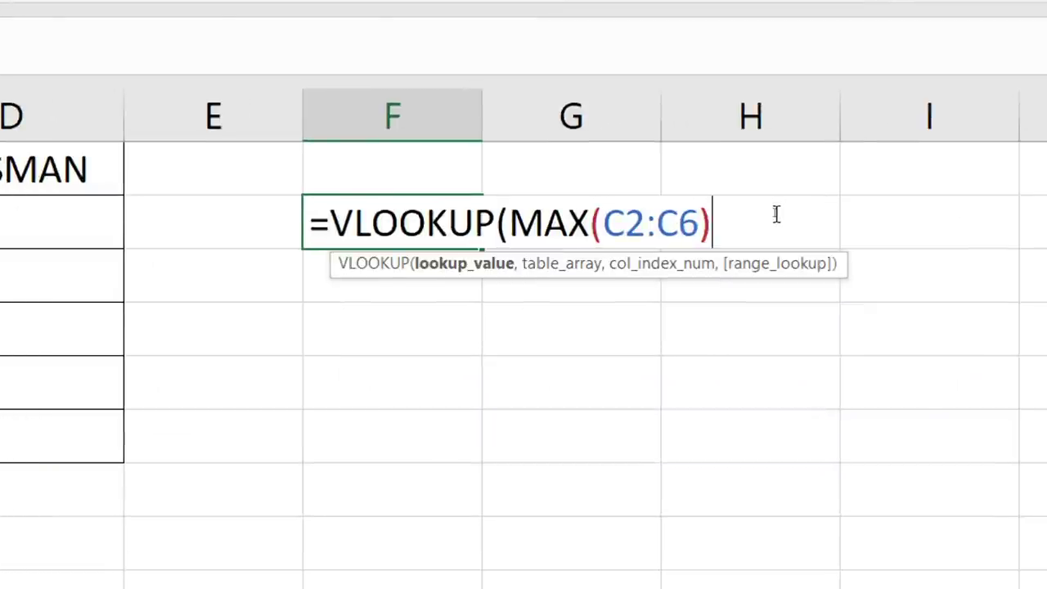
{"action": "left_click_drag", "start_coordinate": [514, 222], "coordinate": [714, 228]}
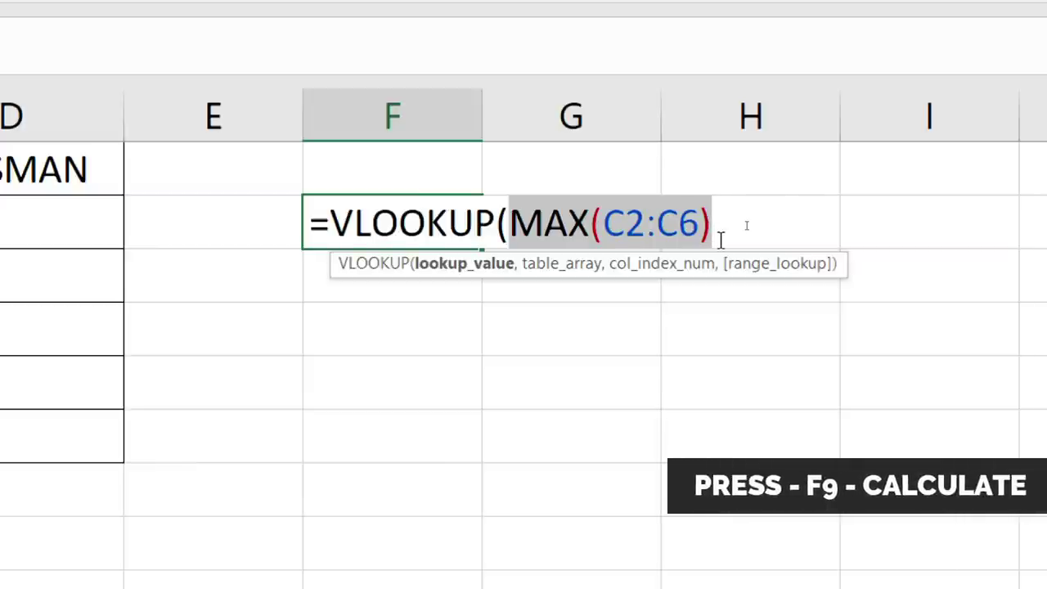
Preview MAX(C2:C6) as 3900 with F9 and restore it with Ctrl+Z, three times over
{"action": "key", "text": "F9"}
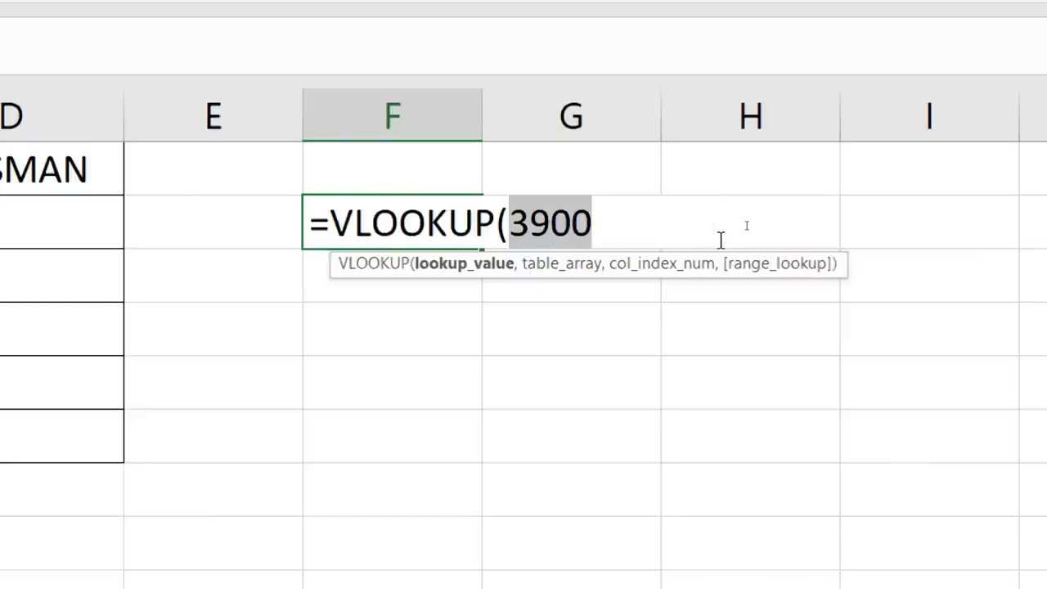
{"action": "key", "text": "ctrl+z"}
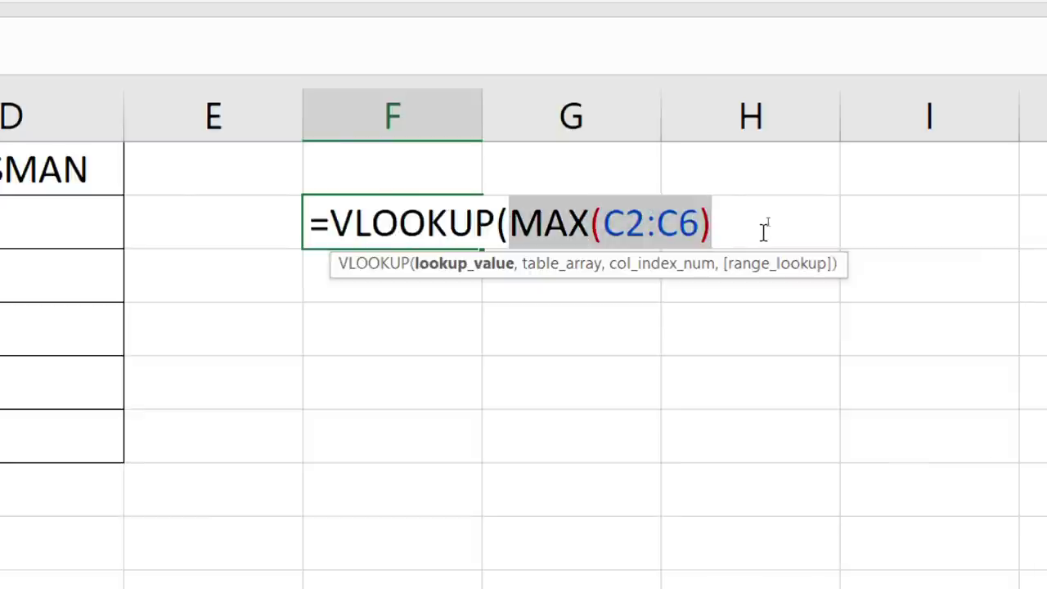
{"action": "key", "text": "F9"}
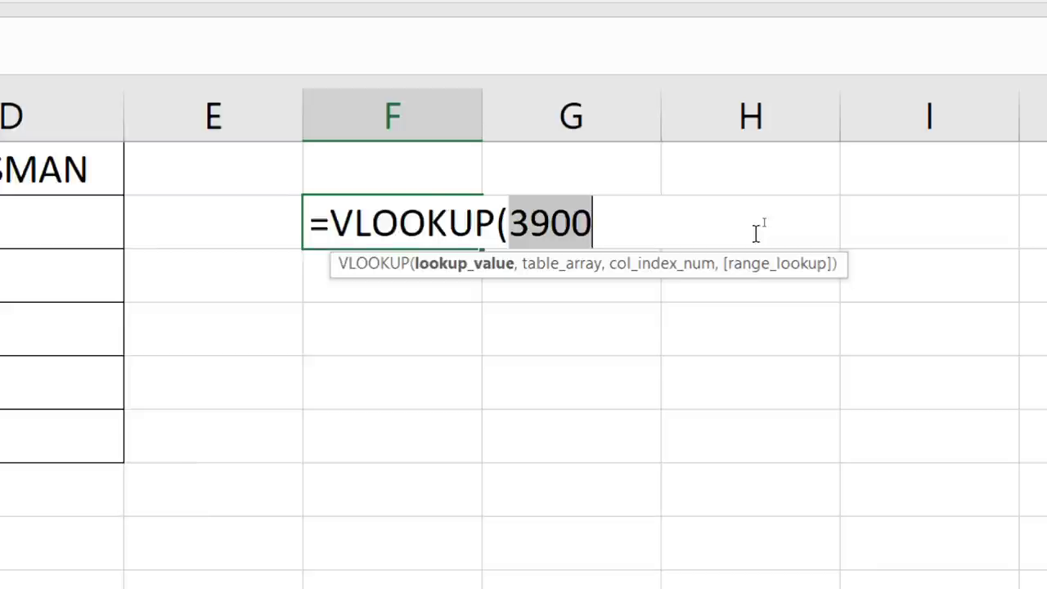
{"action": "key", "text": "ctrl+z"}
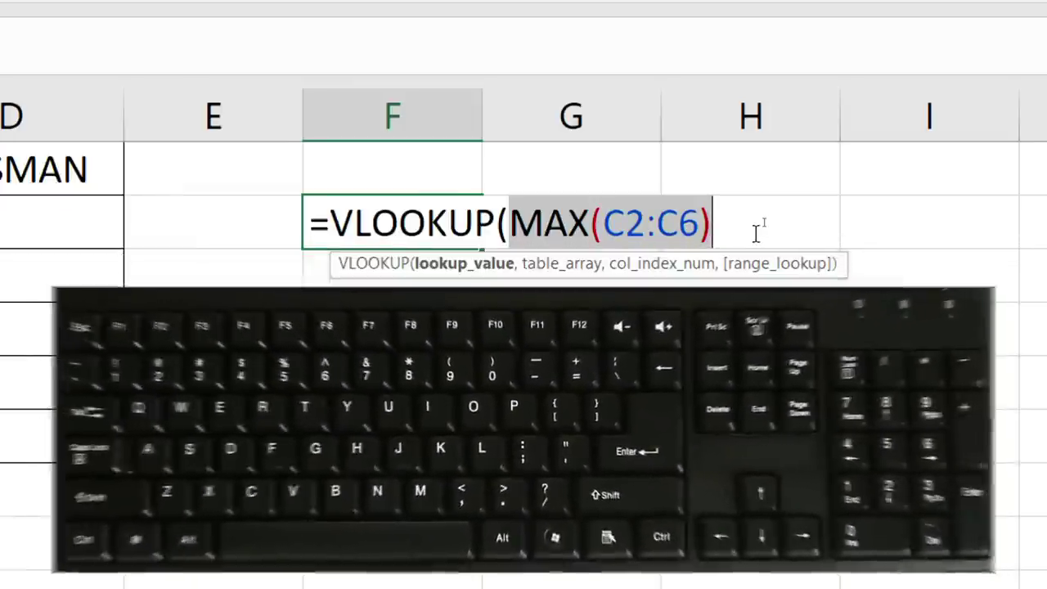
{"action": "key", "text": "F9"}
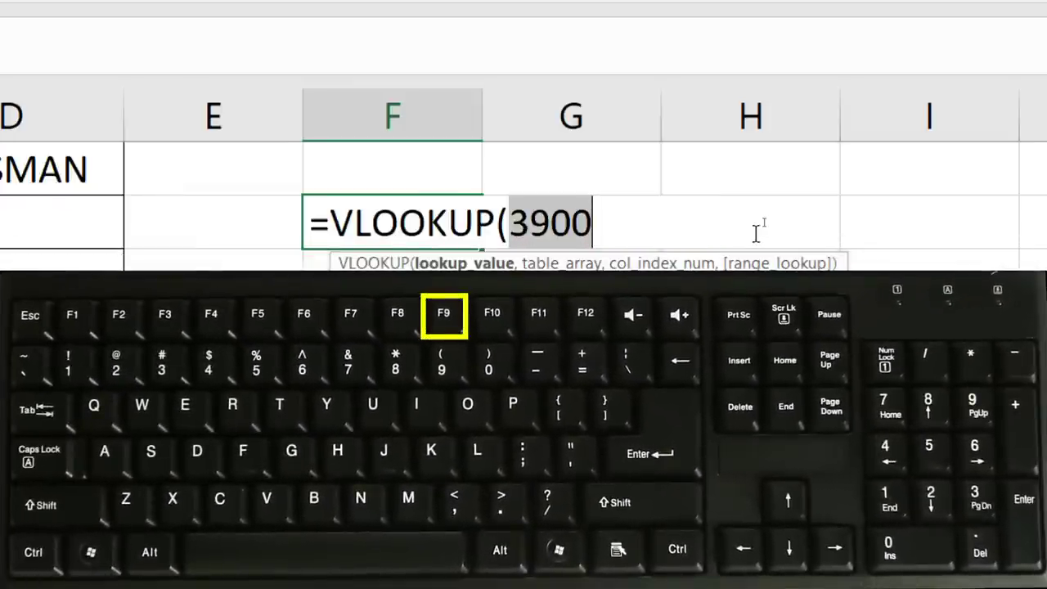
{"action": "key", "text": "ctrl+z"}
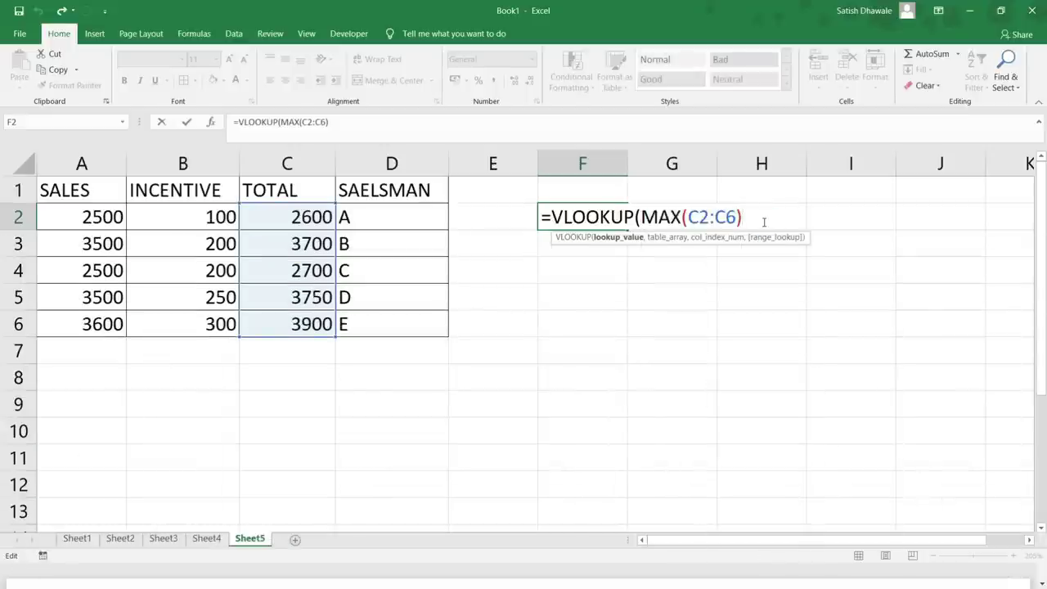
Complete F2 as =VLOOKUP(MAX(C2:C6),C1:D6,2,0) so it returns salesman E
{"action": "type", "text": ","}
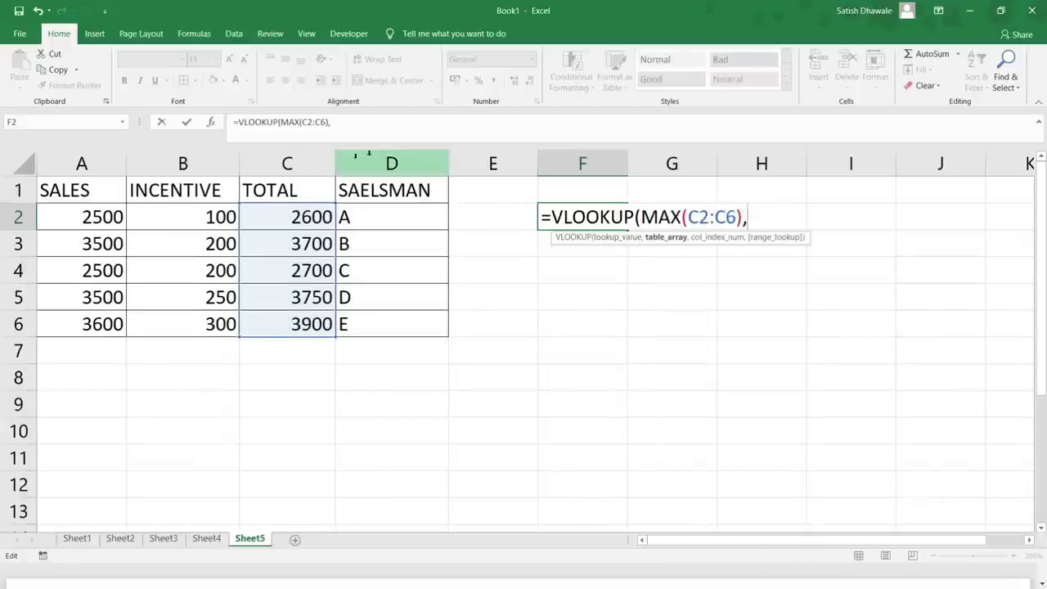
{"action": "left_click_drag", "start_coordinate": [270, 188], "coordinate": [397, 321]}
{"action": "type", "text": ",2"}
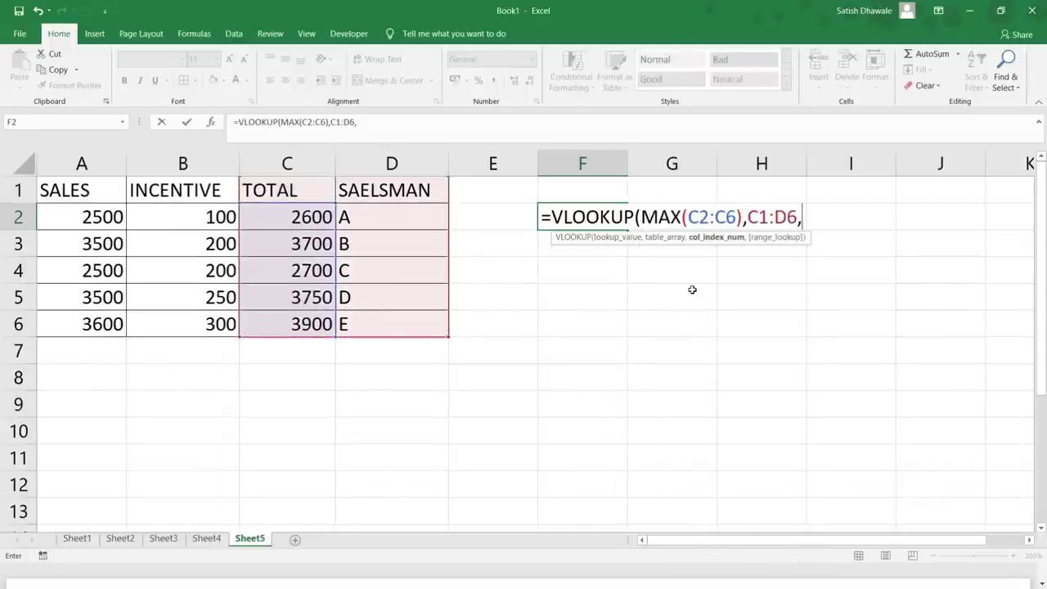
{"action": "type", "text": ",0"}
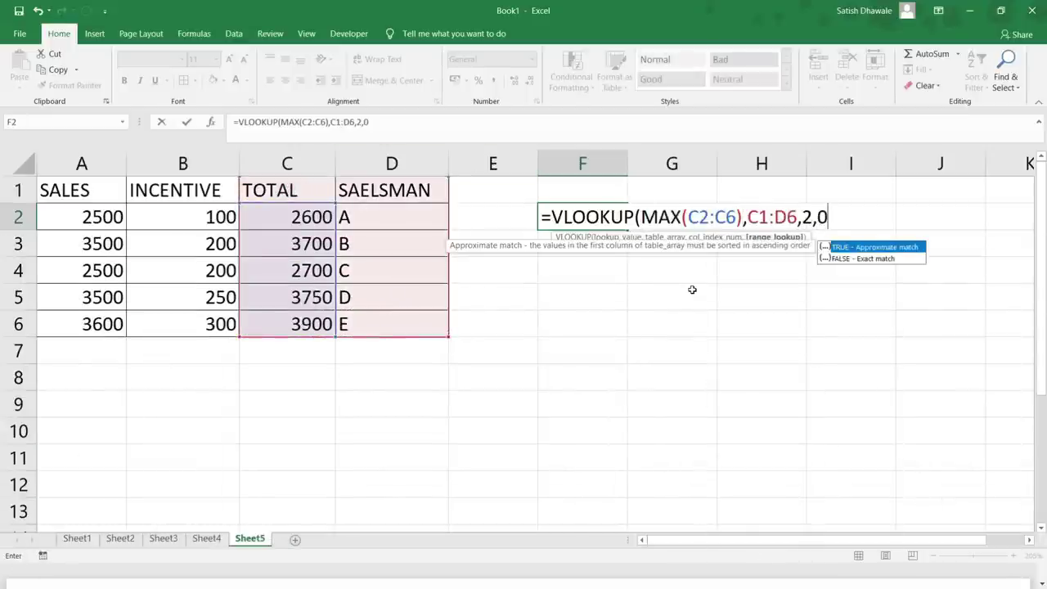
{"action": "key", "text": "Return"}
{"action": "key", "text": "Return"}
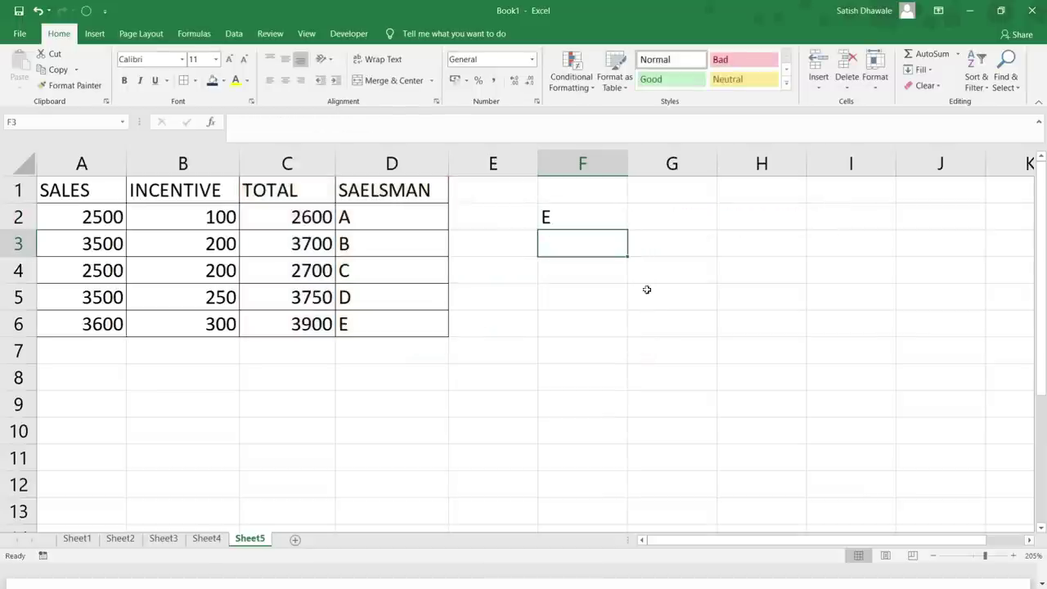
{"action": "left_click_drag", "start_coordinate": [314, 326], "coordinate": [393, 326]}
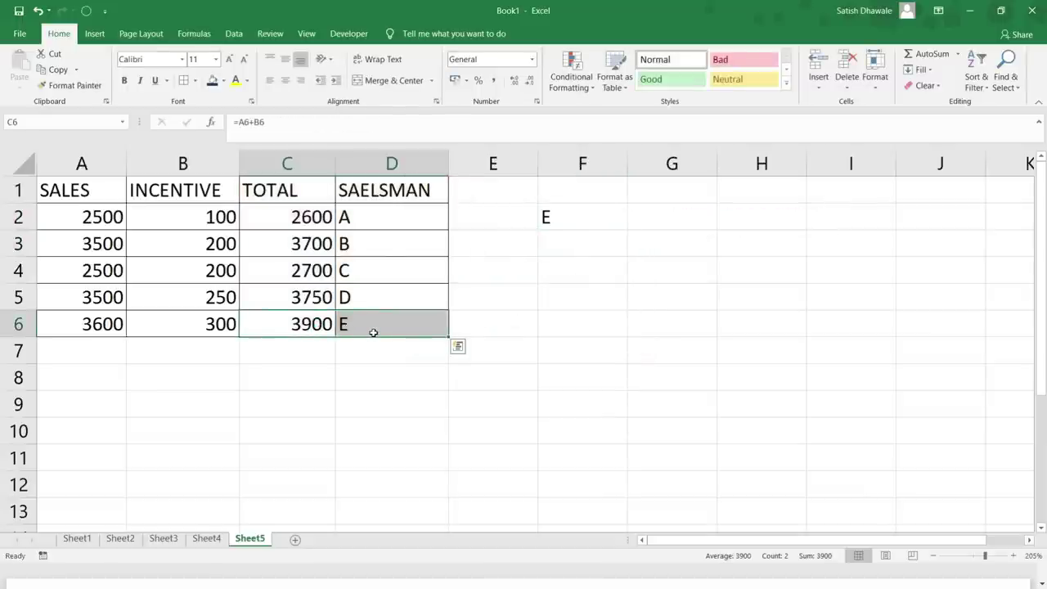
{"action": "left_click", "coordinate": [561, 220]}
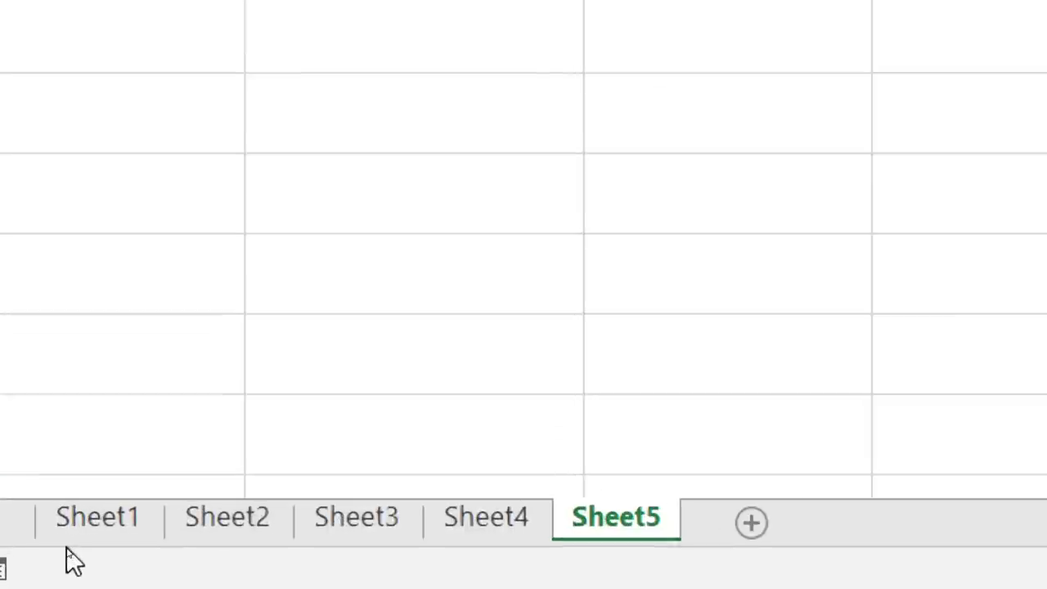
Step from Sheet1 through the sheets with Ctrl+Page Down and Ctrl+Page Up
{"action": "left_click", "coordinate": [91, 519]}
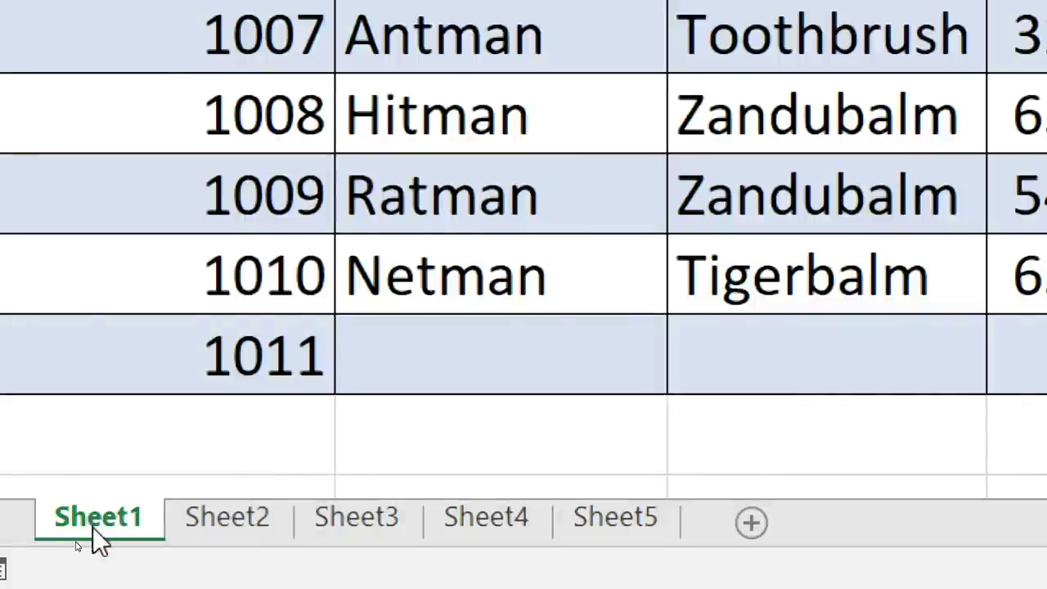
{"action": "key", "text": "ctrl+Page_Down"}
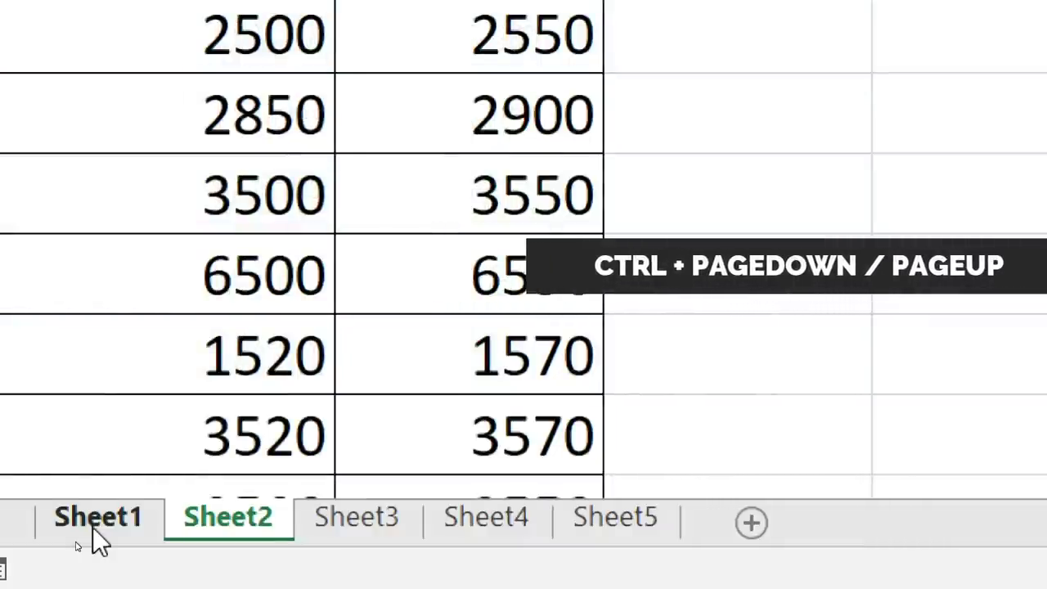
{"action": "key", "text": "ctrl+Page_Down"}
{"action": "key", "text": "ctrl+Page_Down"}
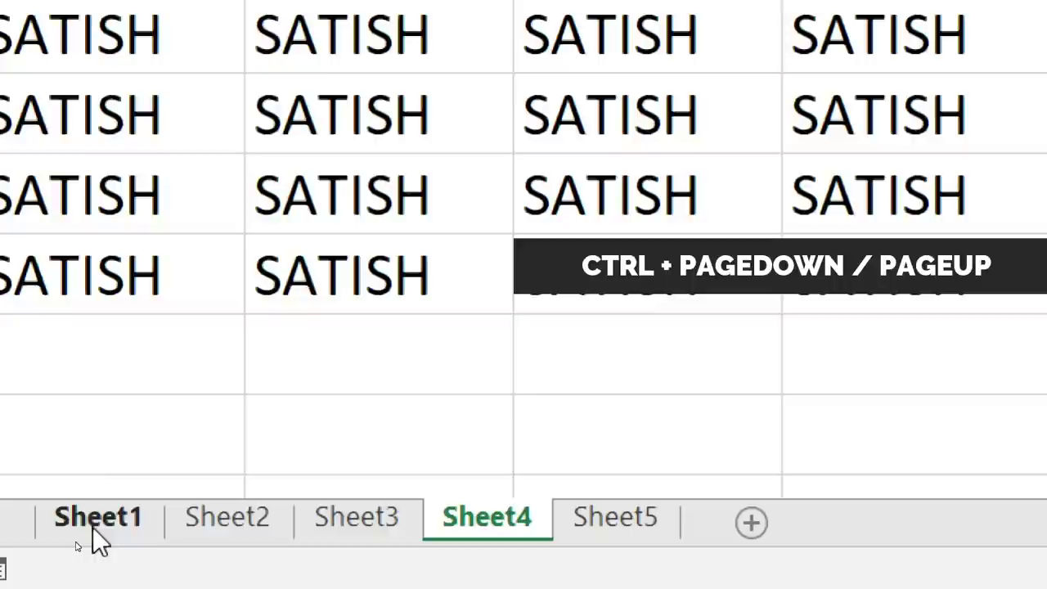
{"action": "key", "text": "ctrl+Page_Down"}
{"action": "key", "text": "ctrl+Page_Up"}
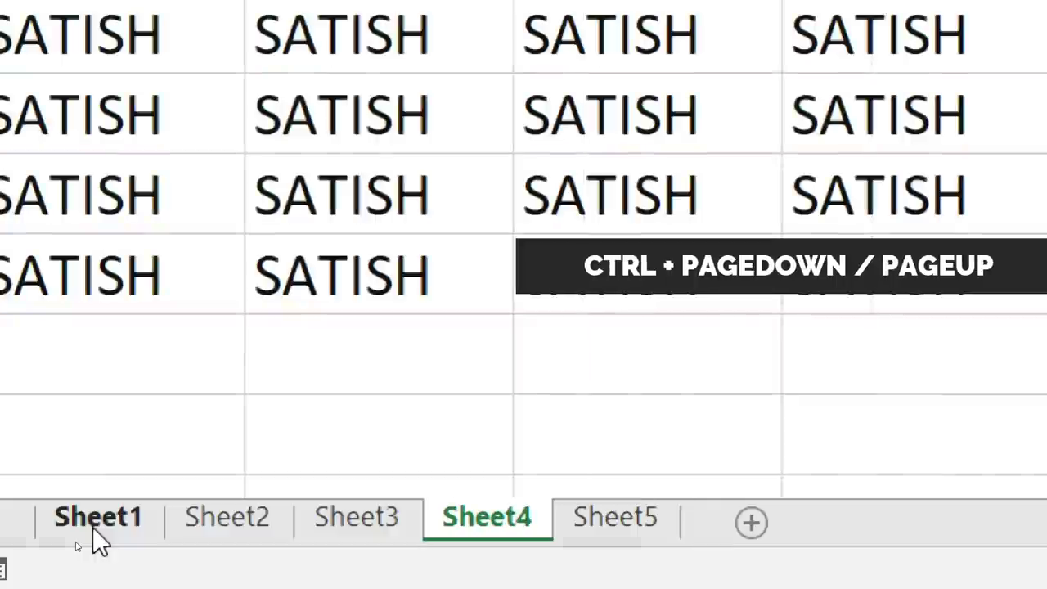
{"action": "key", "text": "ctrl+Page_Up"}
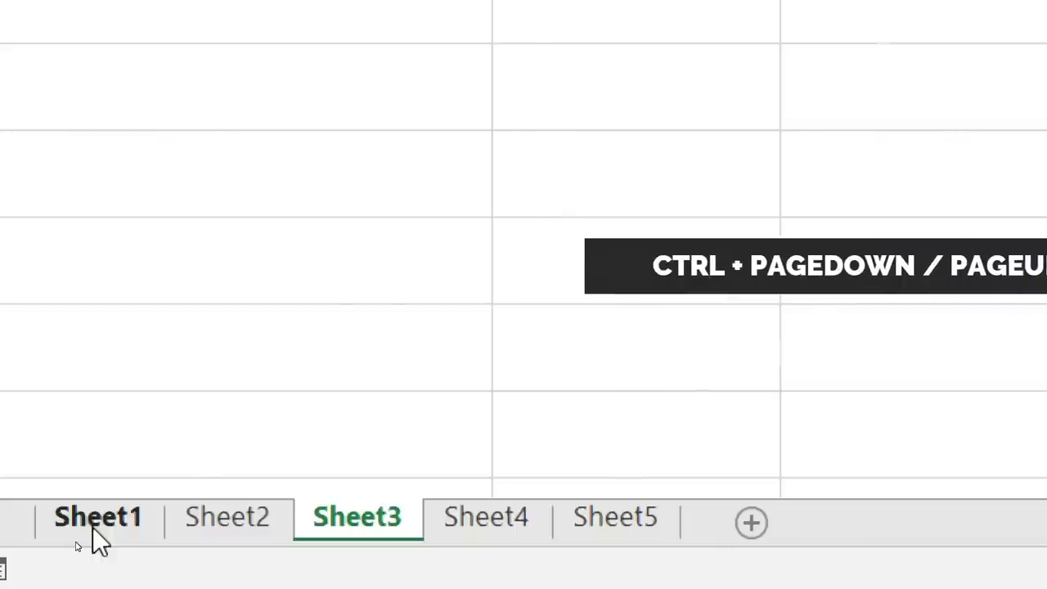
{"action": "key", "text": "ctrl+Page_Up"}
{"action": "key", "text": "ctrl+Page_Up"}
{"action": "key", "text": "ctrl+Page_Down"}
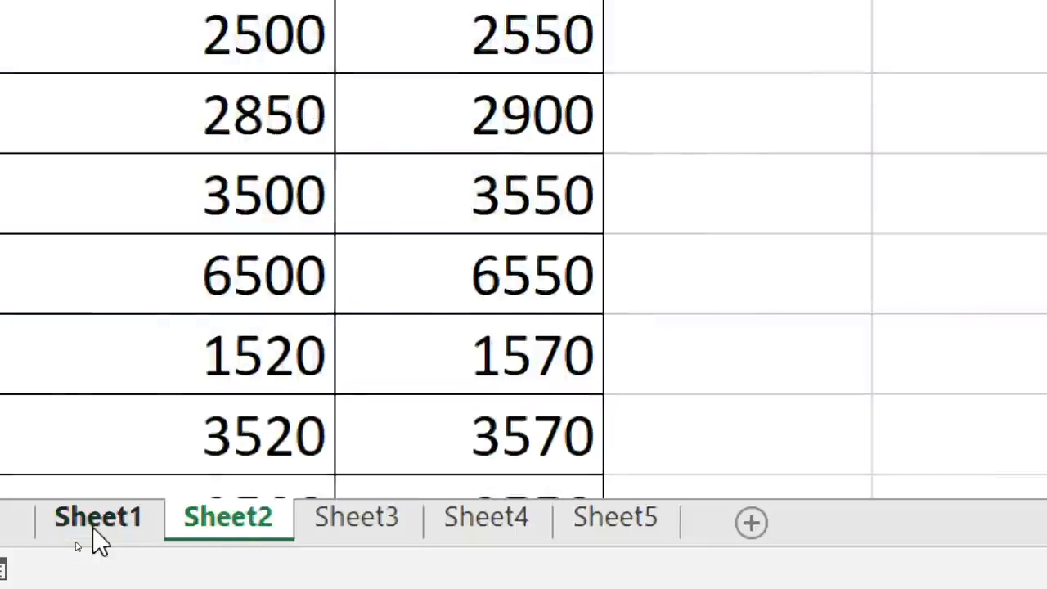
{"action": "key", "text": "ctrl+Page_Down"}
{"action": "key", "text": "ctrl+Page_Down"}
{"action": "key", "text": "ctrl+Page_Down"}
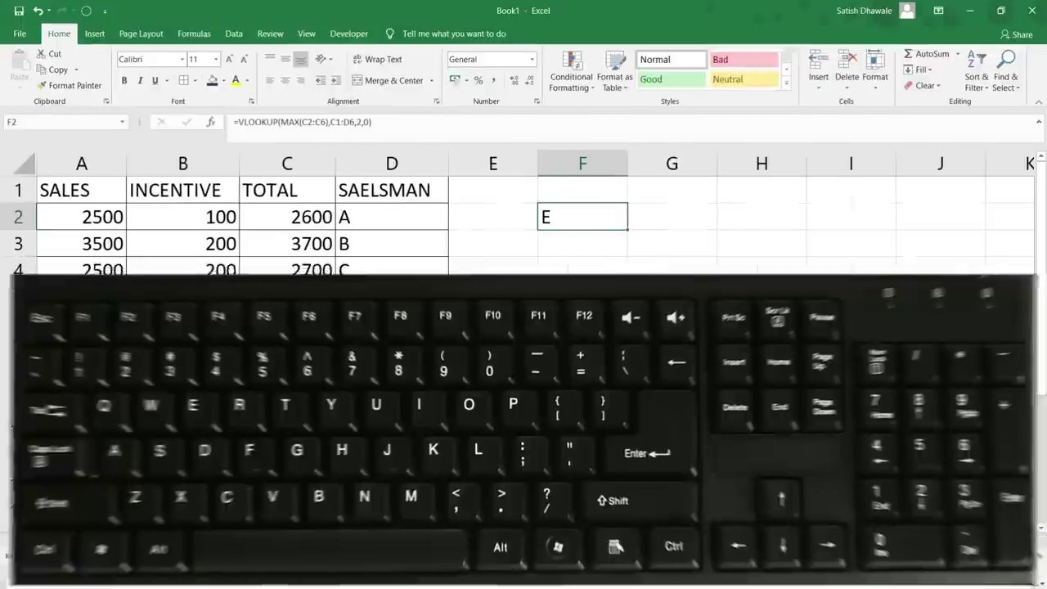
Return to the SALES sheet and pick out 'Mumbai' from the City and Pincode entry in A2
{"action": "key", "text": "ctrl+Page_Up"}
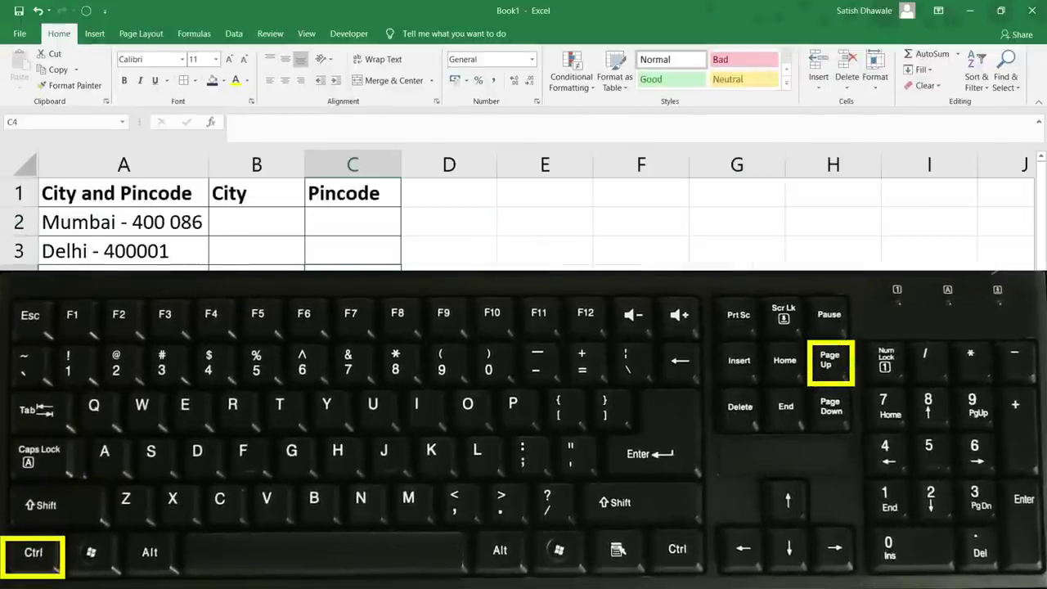
{"action": "key", "text": "ctrl+Page_Down"}
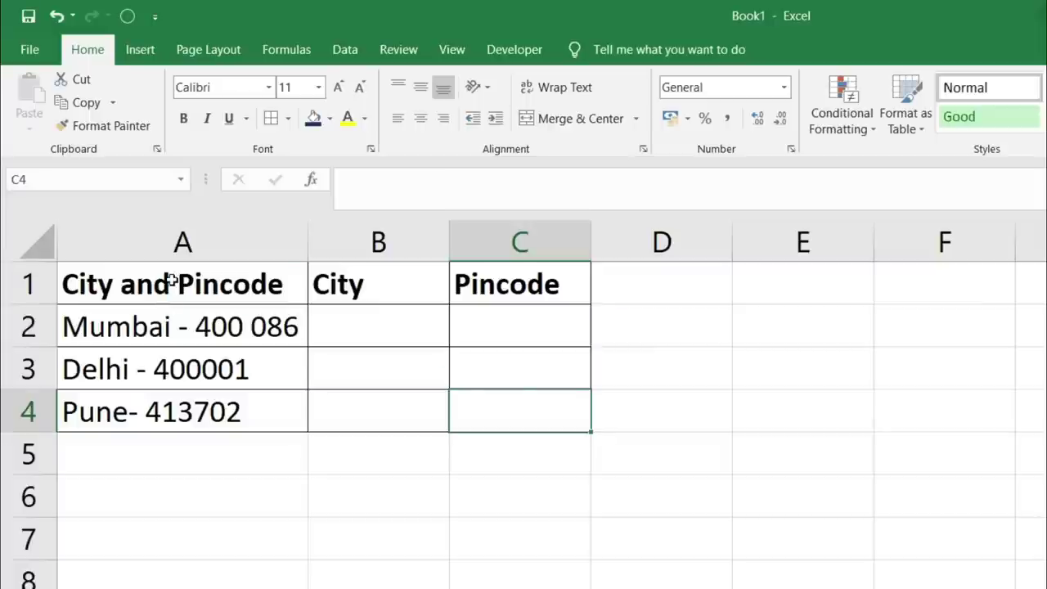
{"action": "left_click_drag", "start_coordinate": [172, 280], "coordinate": [179, 392]}
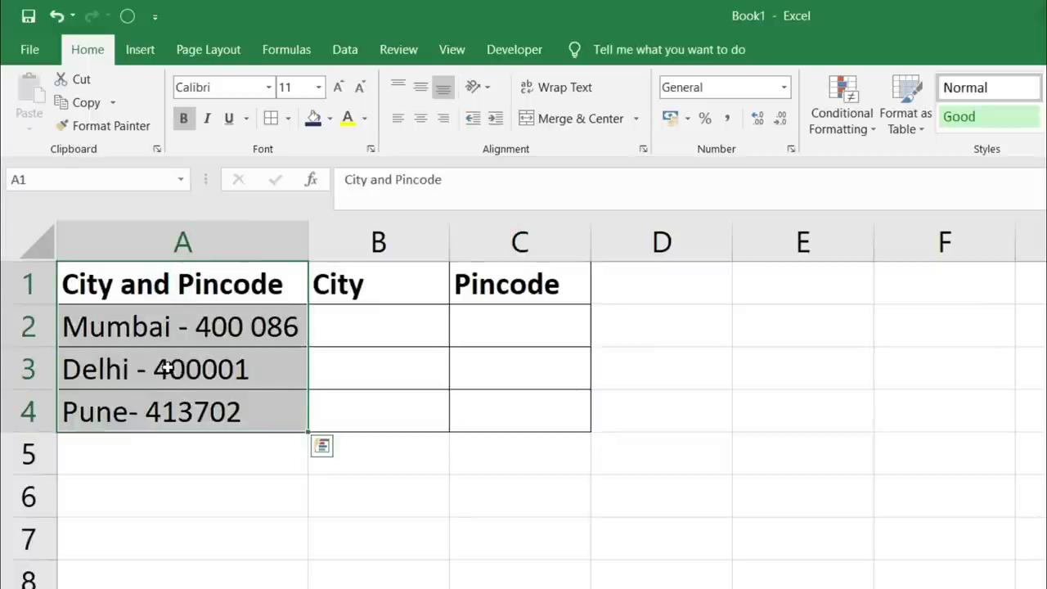
{"action": "double_click", "coordinate": [148, 328]}
{"action": "left_click_drag", "start_coordinate": [169, 327], "coordinate": [69, 328]}
{"action": "key", "text": "ctrl+c"}
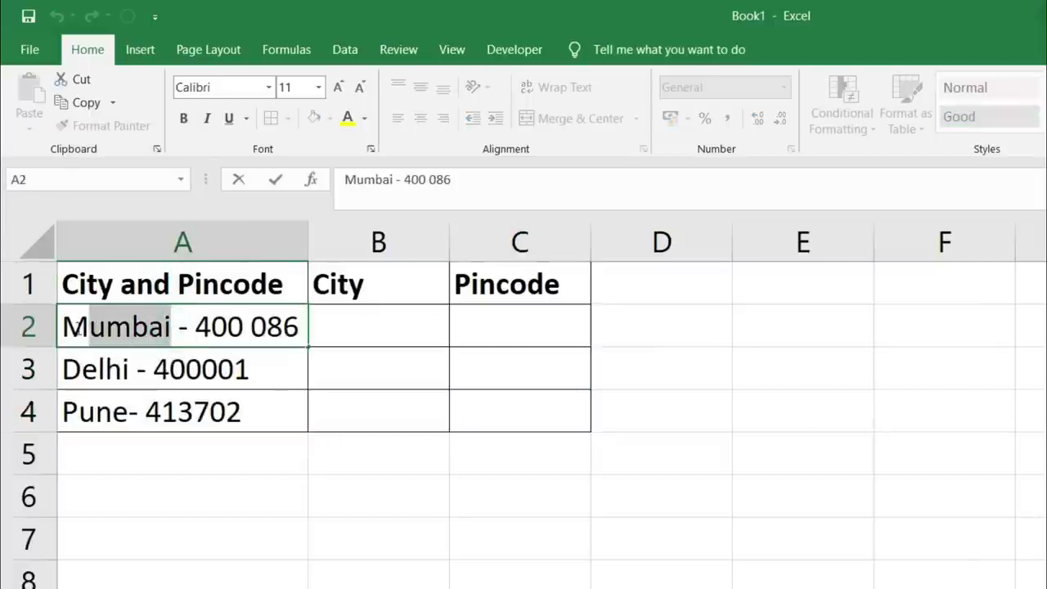
Paste Mumbai into B2 and Flash Fill Delhi and Pune below it with Ctrl+E
{"action": "left_click", "coordinate": [363, 328]}
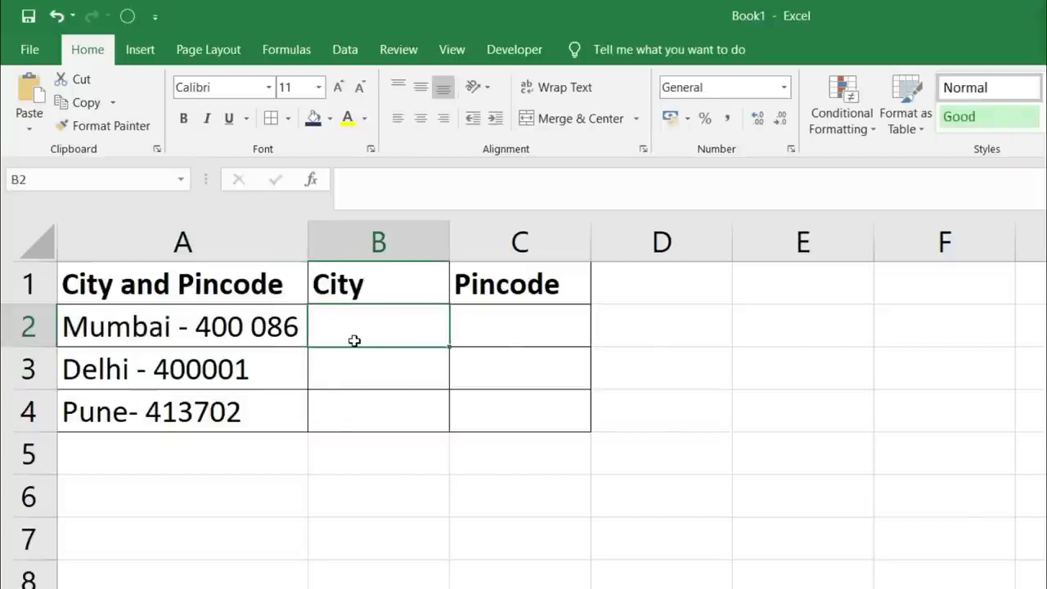
{"action": "key", "text": "ctrl+v"}
{"action": "key", "text": "ctrl+e"}
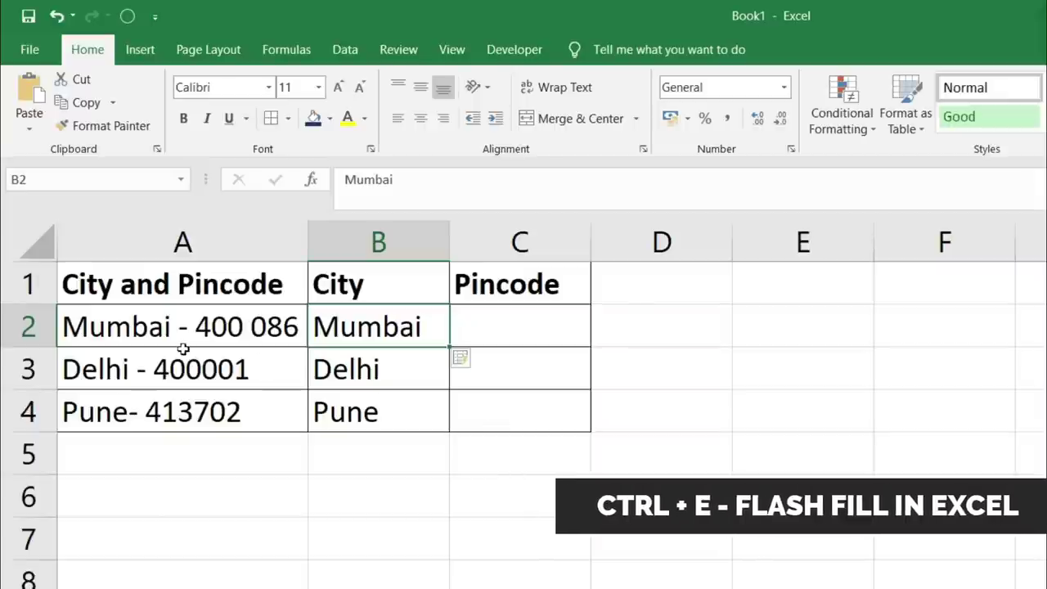
{"action": "left_click_drag", "start_coordinate": [336, 326], "coordinate": [346, 413]}
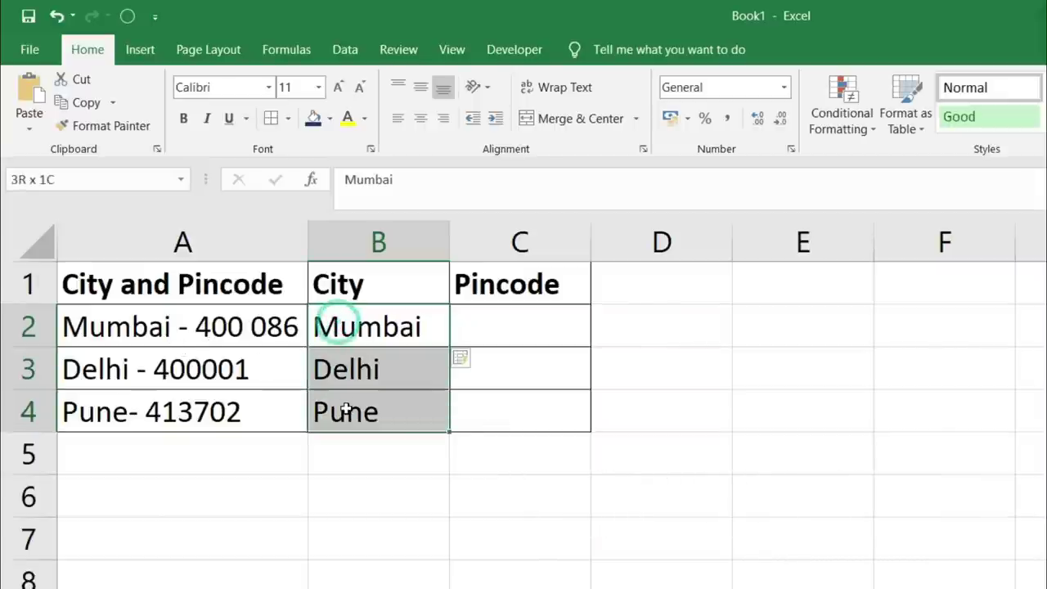
Paste the pincode 400 086 from A2 into C2, then try Ctrl+E for the remaining pincodes
{"action": "left_click", "coordinate": [201, 326]}
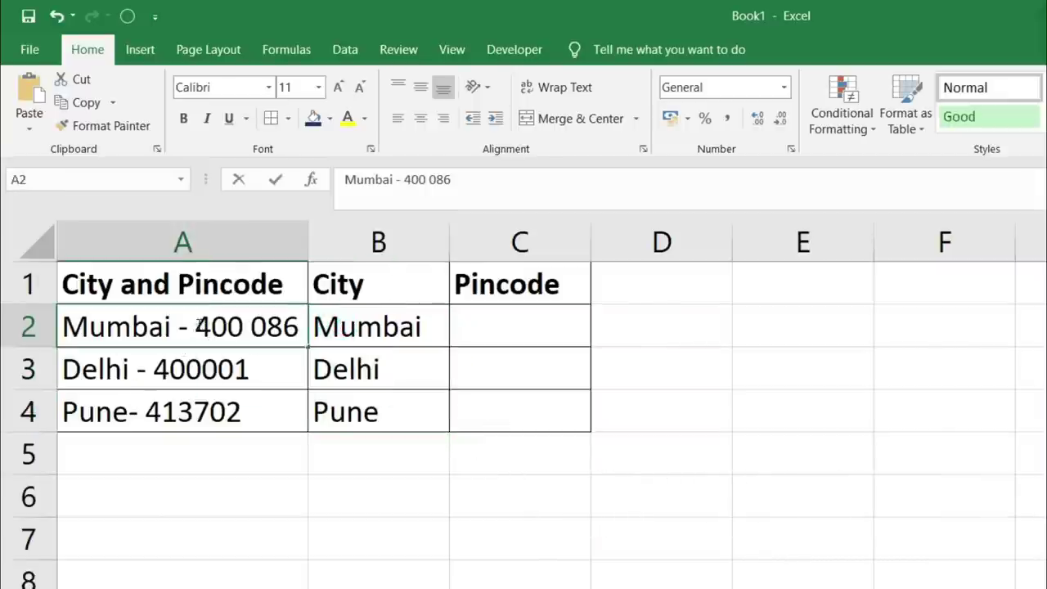
{"action": "double_click", "coordinate": [196, 326]}
{"action": "left_click_drag", "start_coordinate": [195, 328], "coordinate": [296, 332]}
{"action": "key", "text": "ctrl+c"}
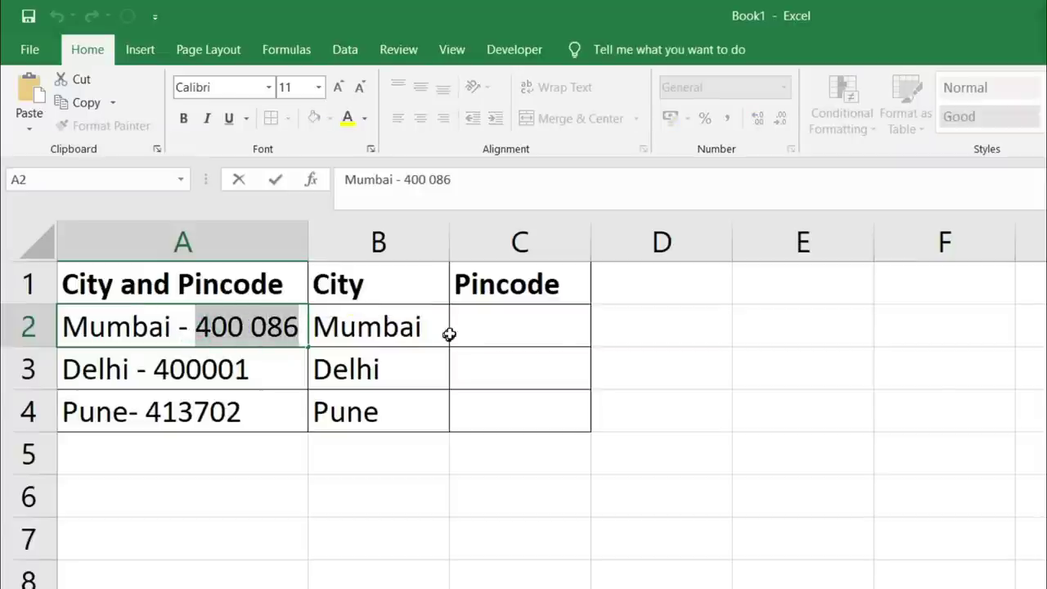
{"action": "left_click", "coordinate": [473, 323]}
{"action": "key", "text": "ctrl+v"}
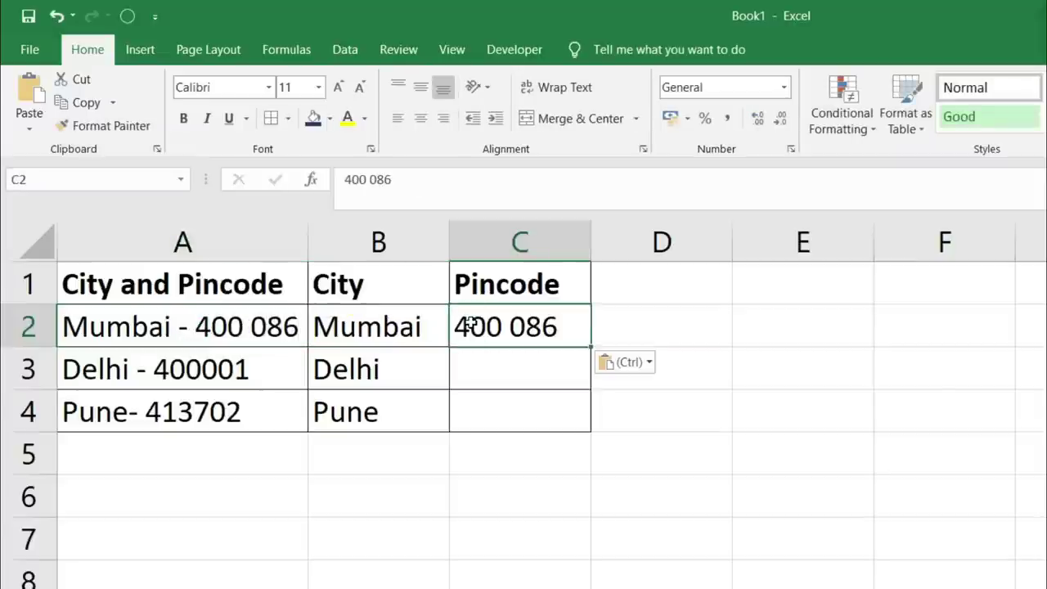
{"action": "key", "text": "ctrl+e"}
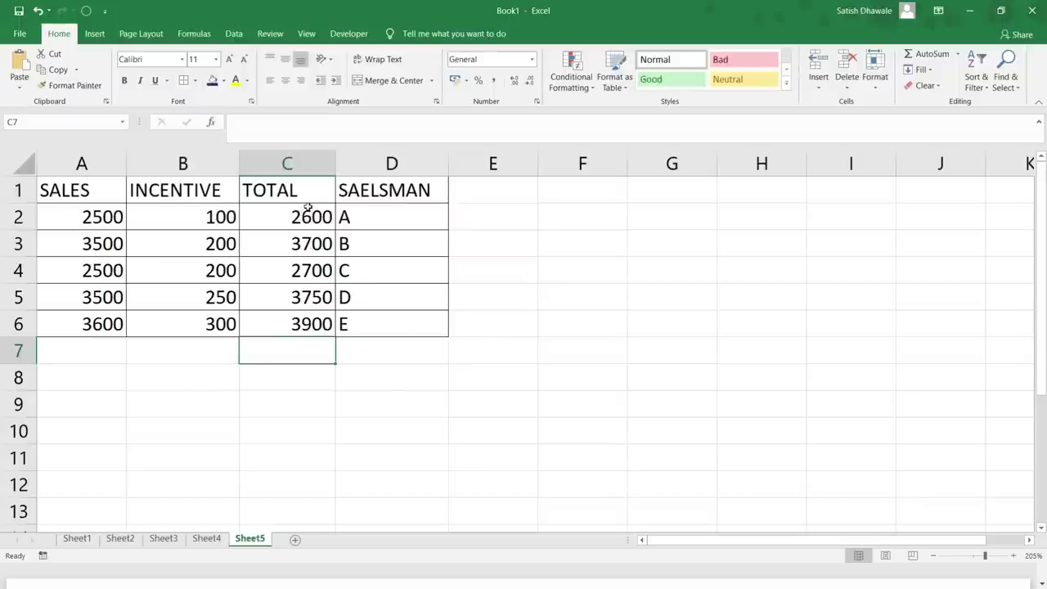
AutoSum C2:C6 into C7 with Alt+=, giving a TOTAL of 16650
{"action": "left_click_drag", "start_coordinate": [306, 210], "coordinate": [301, 319]}
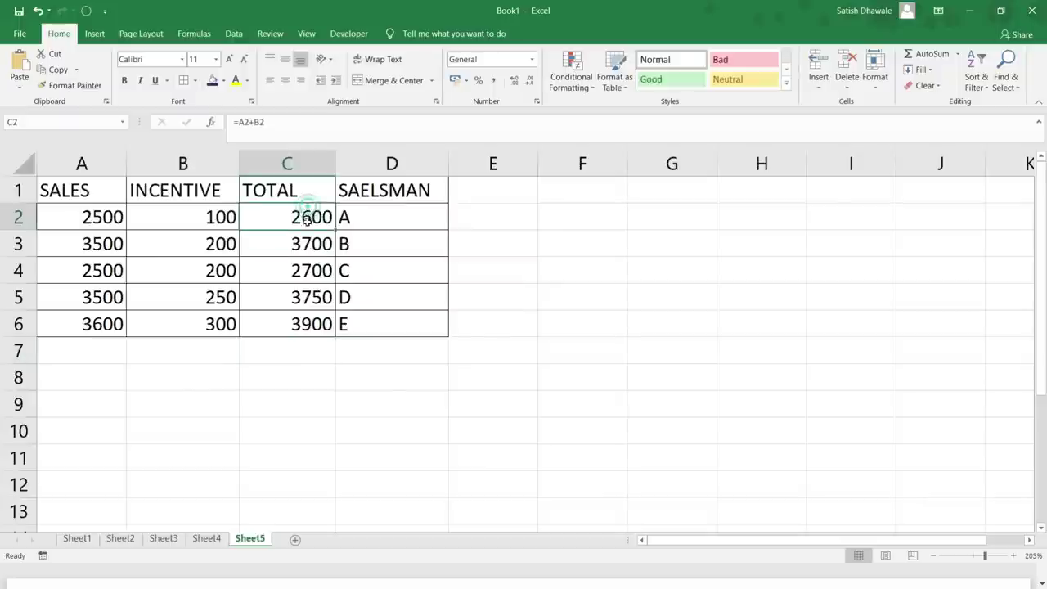
{"action": "left_click", "coordinate": [282, 355]}
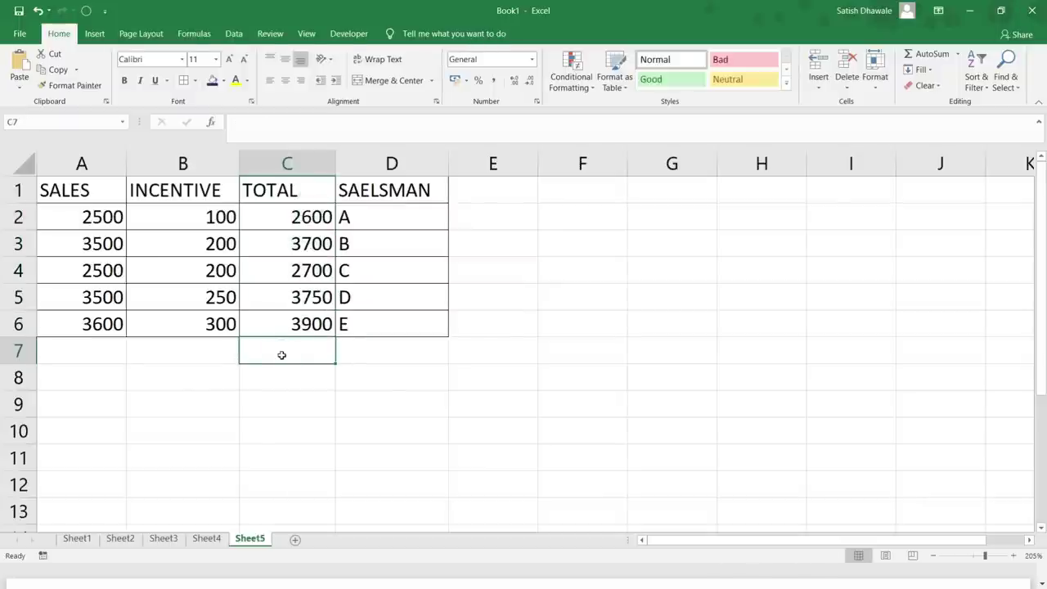
{"action": "key", "text": "alt+equal"}
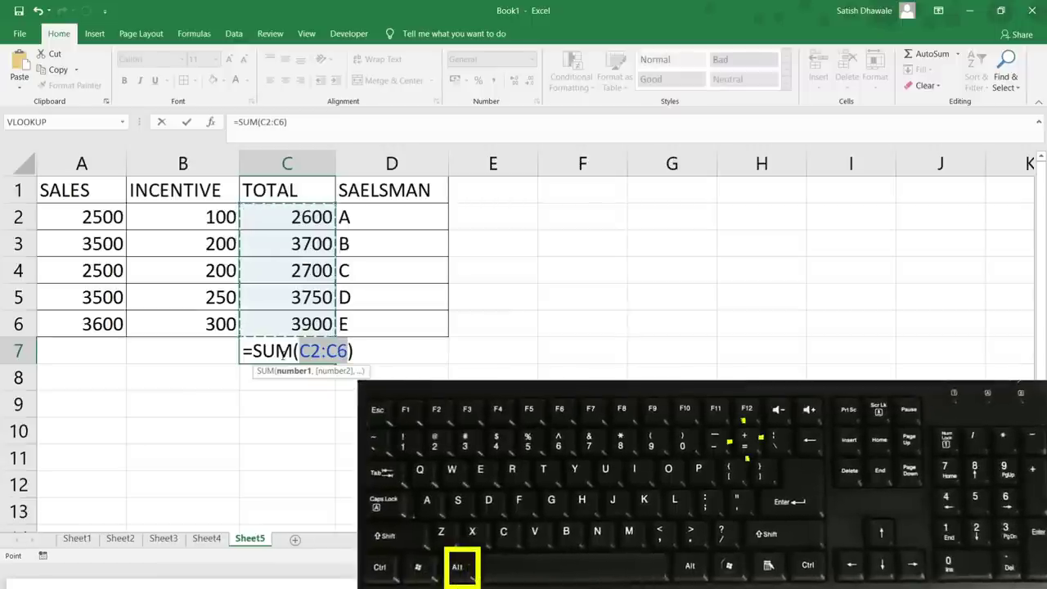
{"action": "key", "text": "Return"}
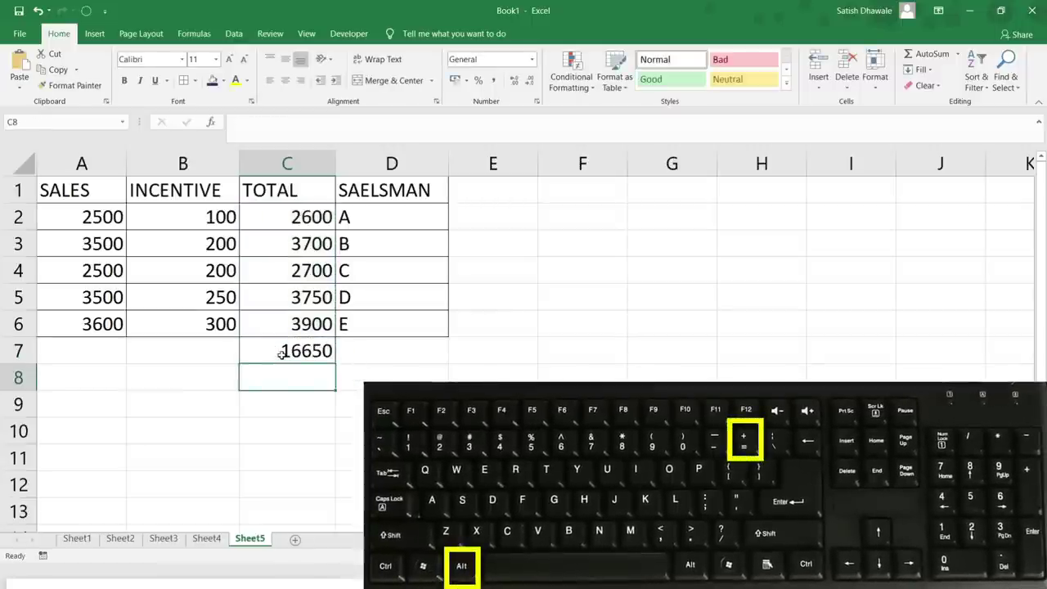
AutoSum B2:B6 into B7 with Alt+=, giving an INCENTIVE total of 1050
{"action": "left_click", "coordinate": [192, 351]}
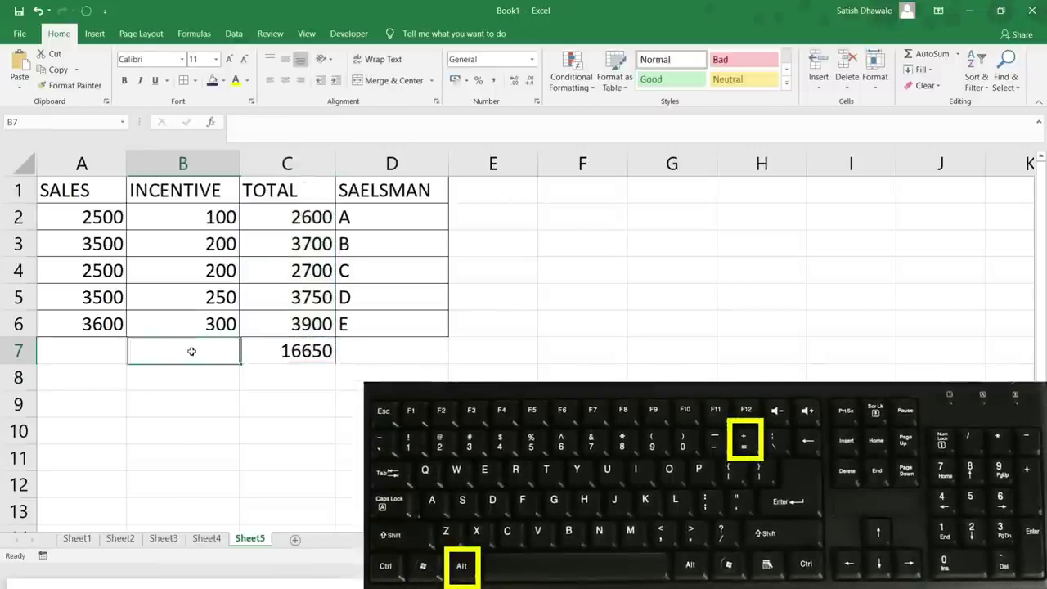
{"action": "key", "text": "alt+equal"}
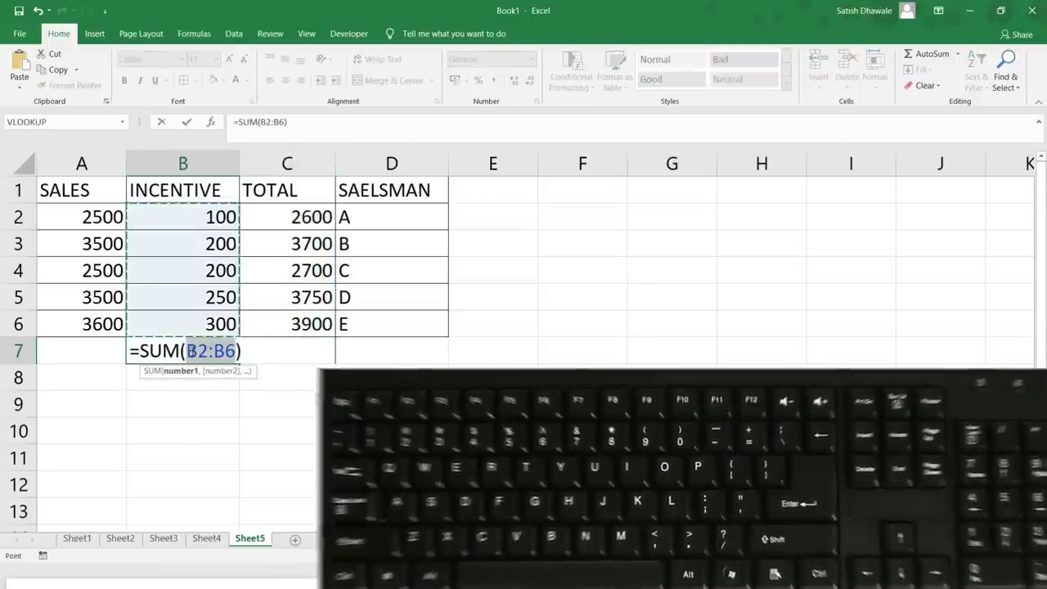
{"action": "key", "text": "Return"}
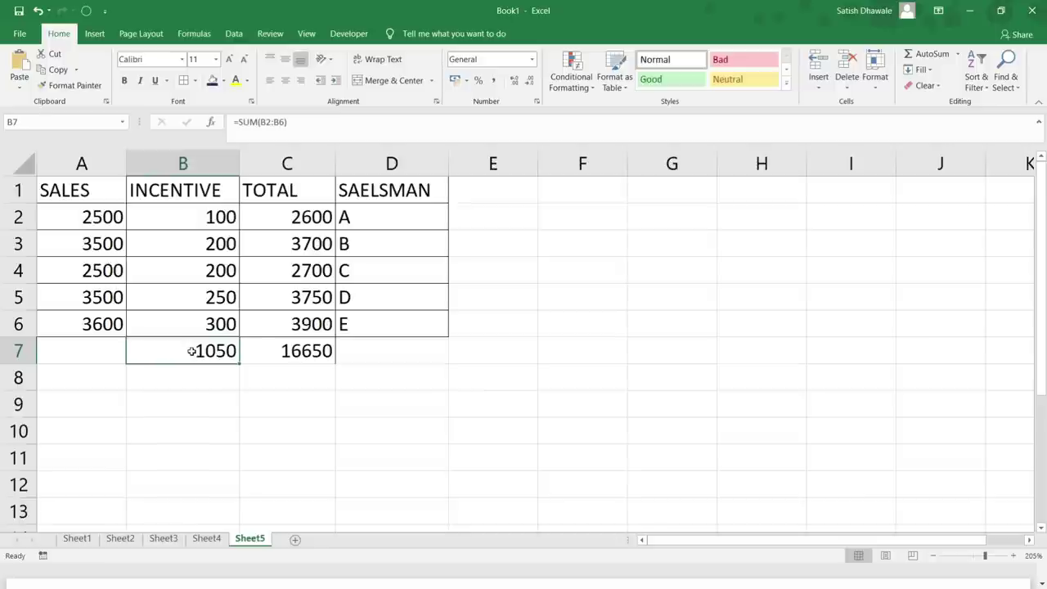
{"action": "key", "text": "alt"}
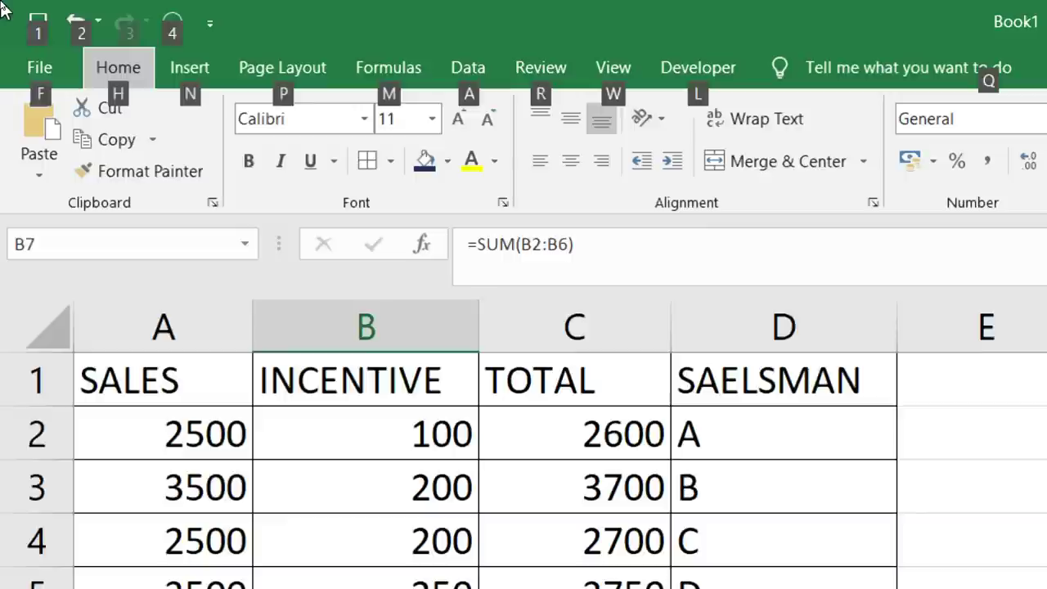
{"action": "key", "text": "h"}
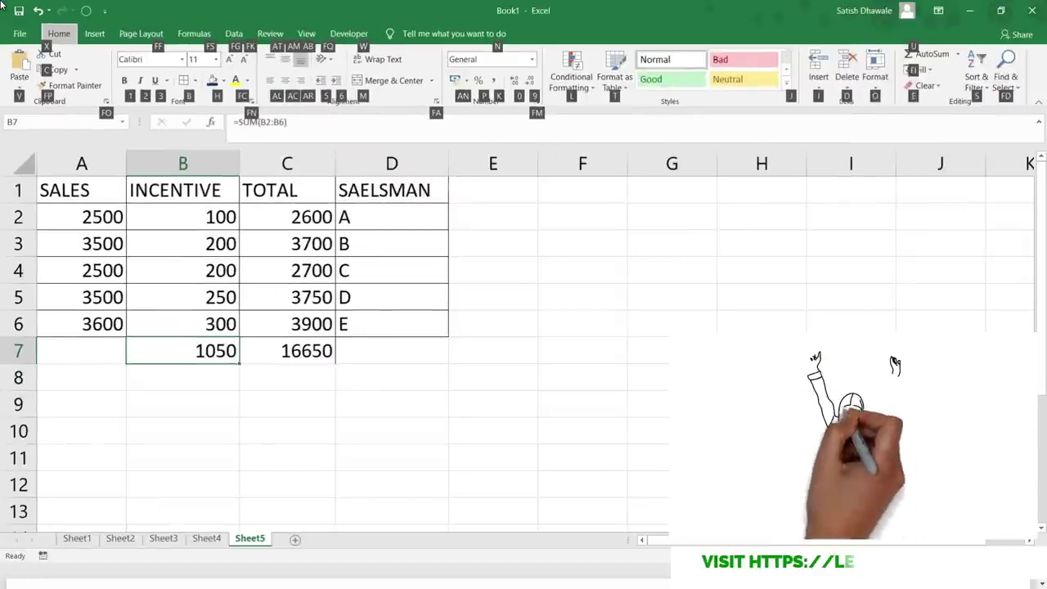
{"action": "left_click", "coordinate": [82, 195]}
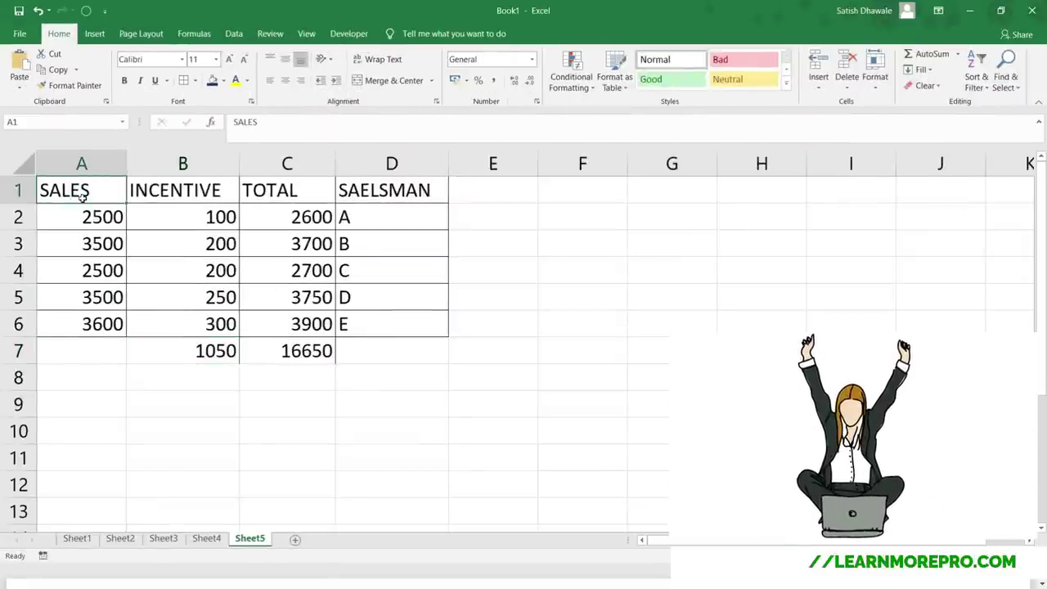
Colour the SALES heading in A1 green using the Alt, H, F, C font colour key tips
{"action": "left_click", "coordinate": [248, 82]}
{"action": "left_click", "coordinate": [248, 82]}
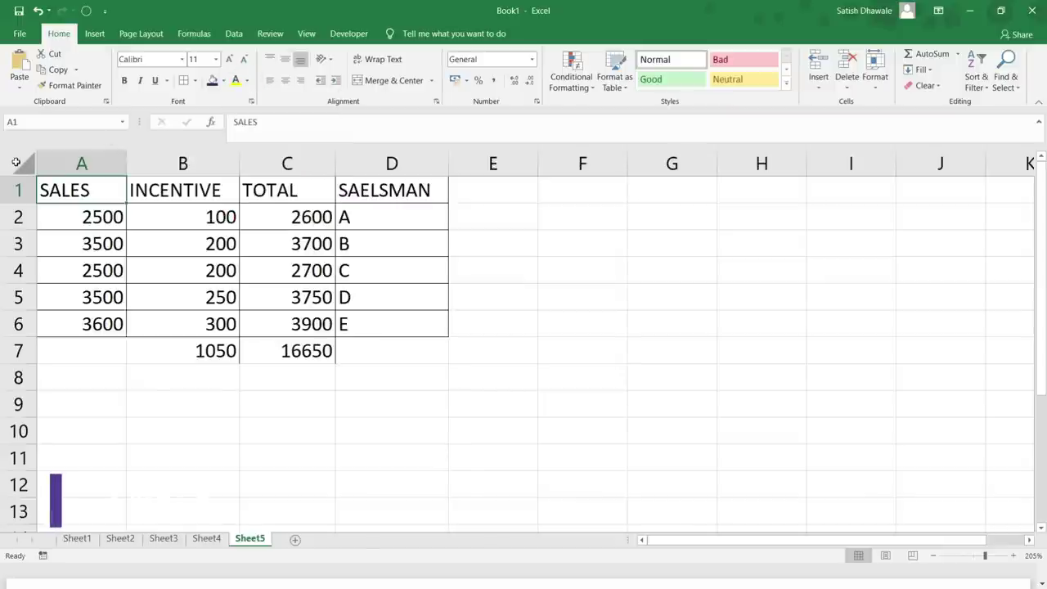
{"action": "key", "text": "alt"}
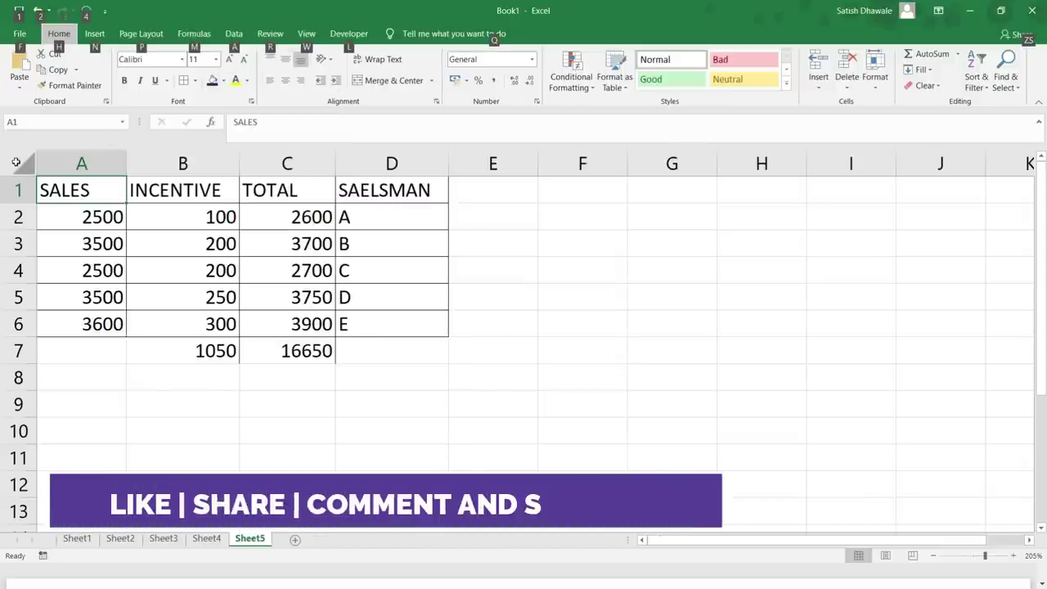
{"action": "key", "text": "h"}
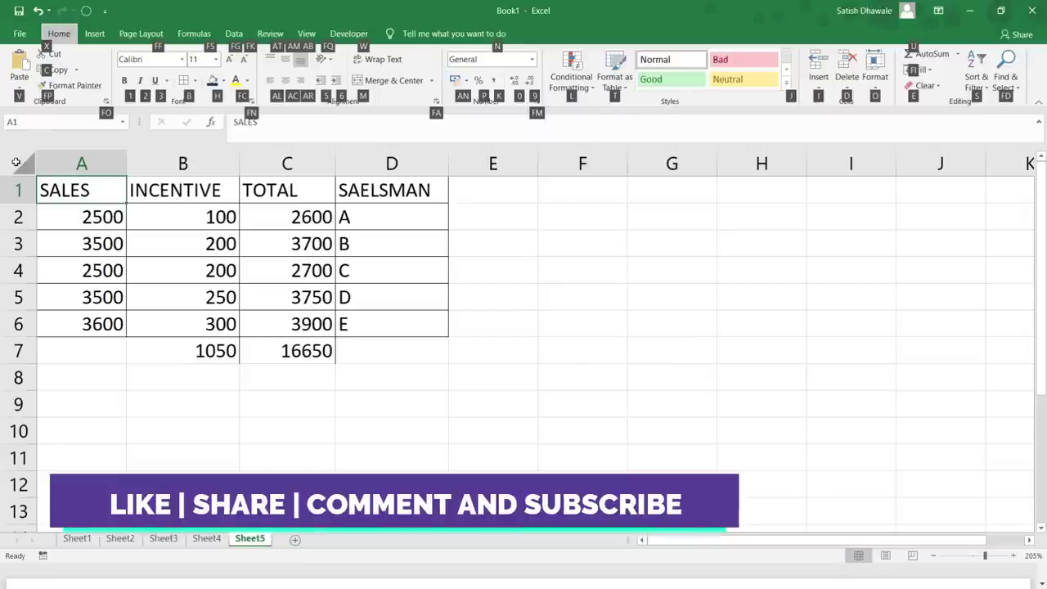
{"action": "key", "text": "f"}
{"action": "key", "text": "c"}
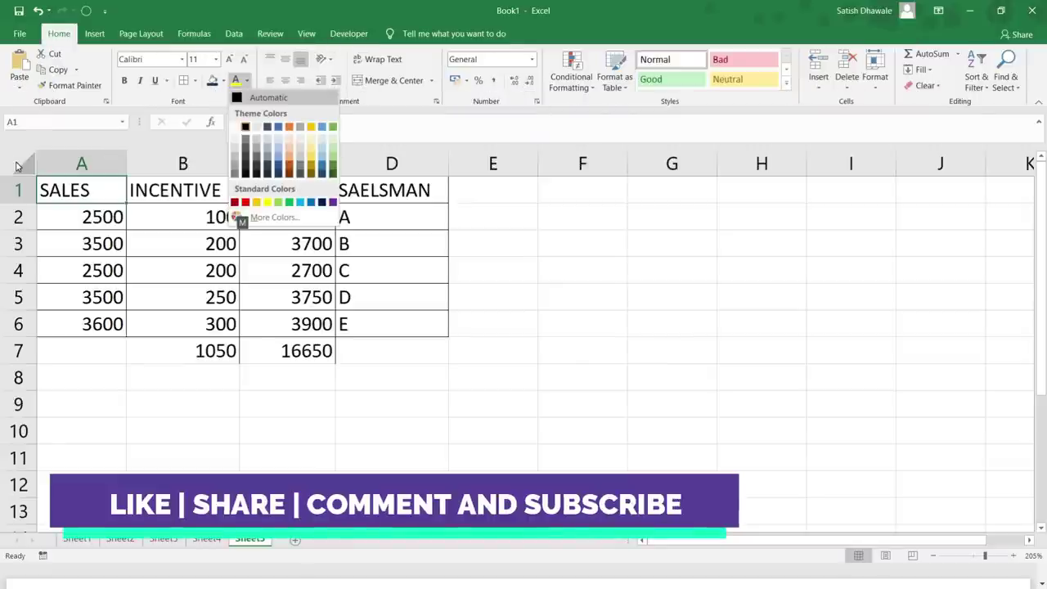
{"action": "key", "text": "Down"}
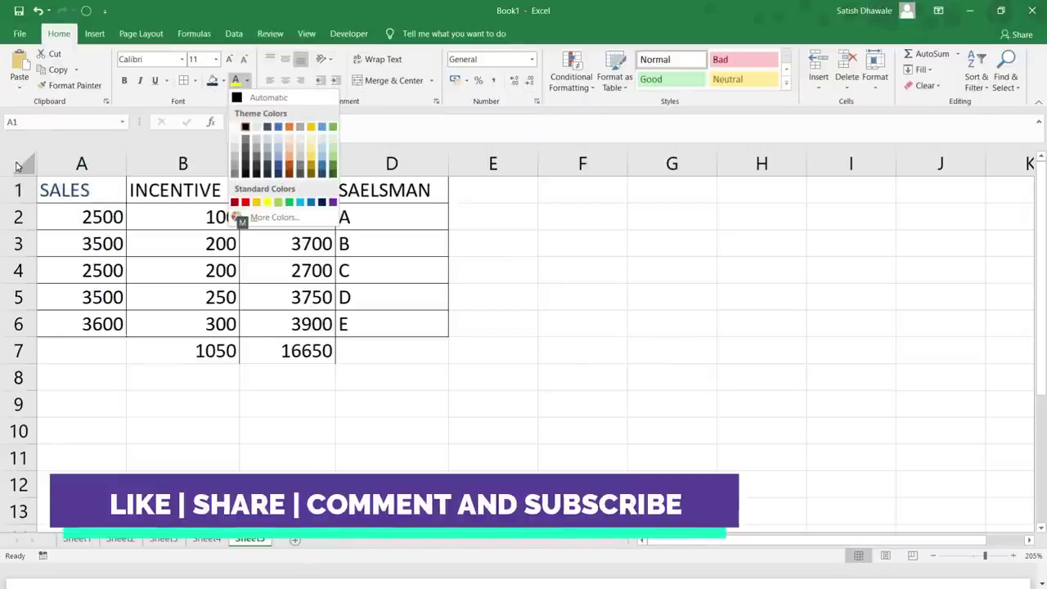
{"action": "key", "text": "Escape"}
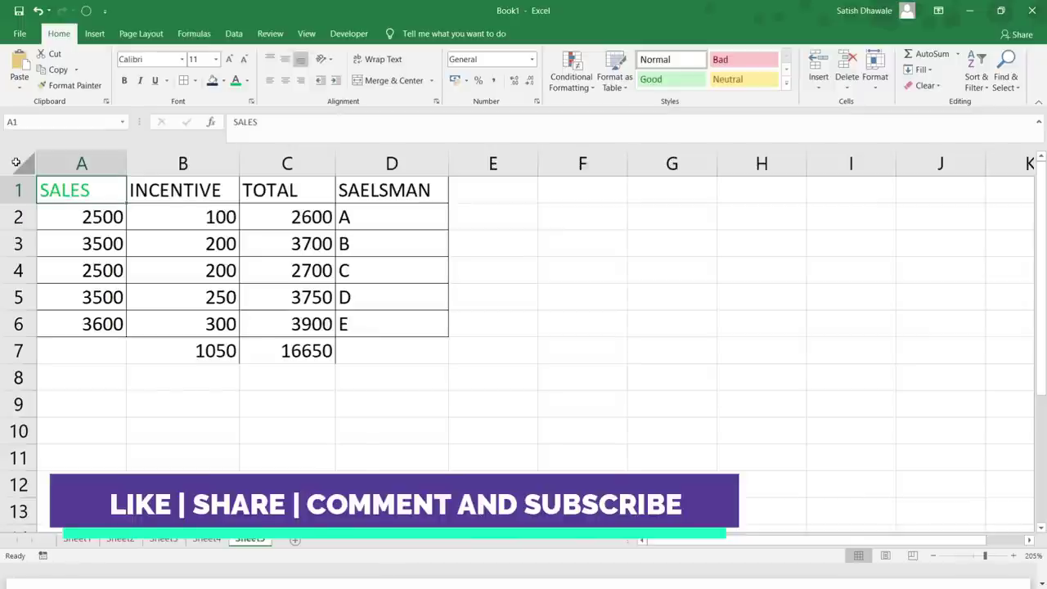